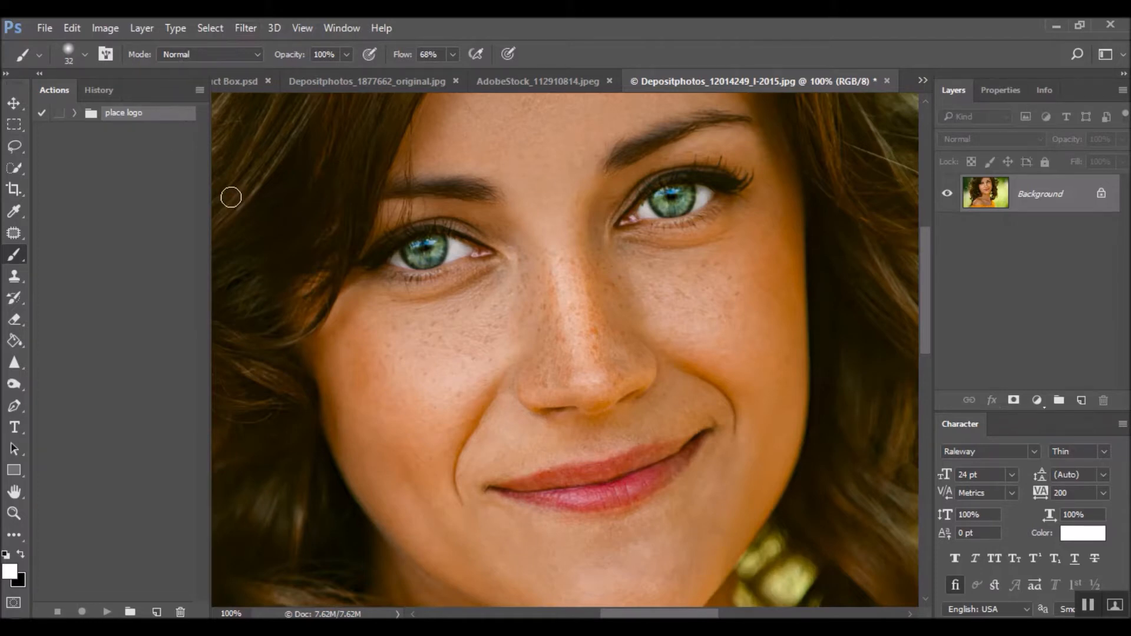
Hide the Actions panel and bring it back into the workspace.
{"action": "left_click", "coordinate": [200, 91]}
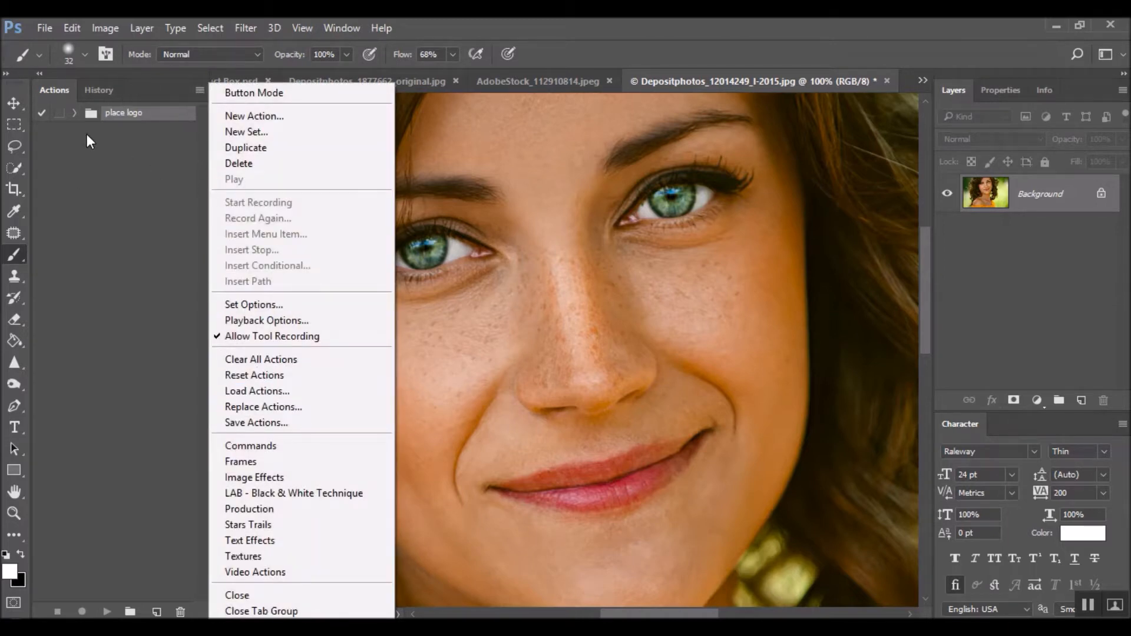
{"action": "left_click", "coordinate": [325, 28]}
{"action": "left_click", "coordinate": [325, 28]}
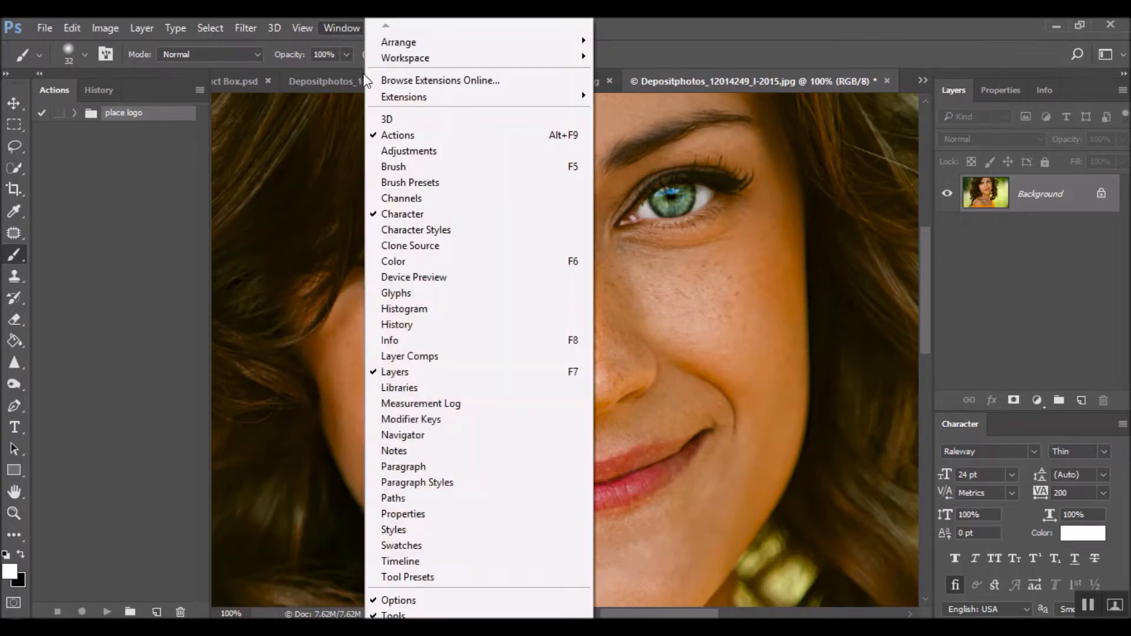
{"action": "left_click", "coordinate": [400, 135]}
{"action": "left_click", "coordinate": [324, 28]}
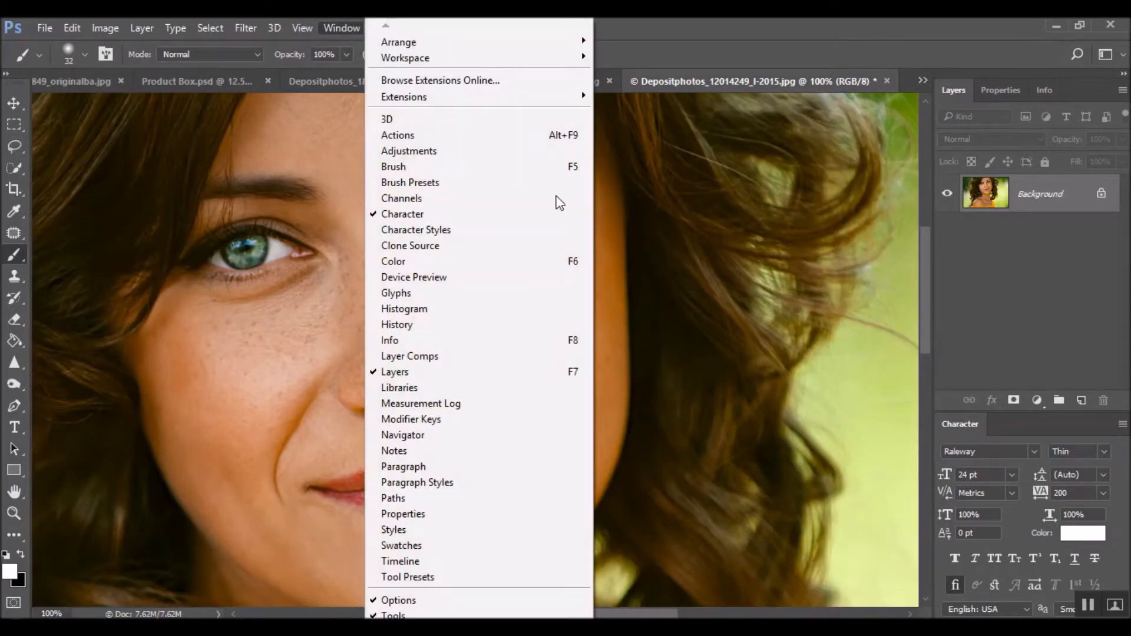
{"action": "left_click", "coordinate": [515, 137]}
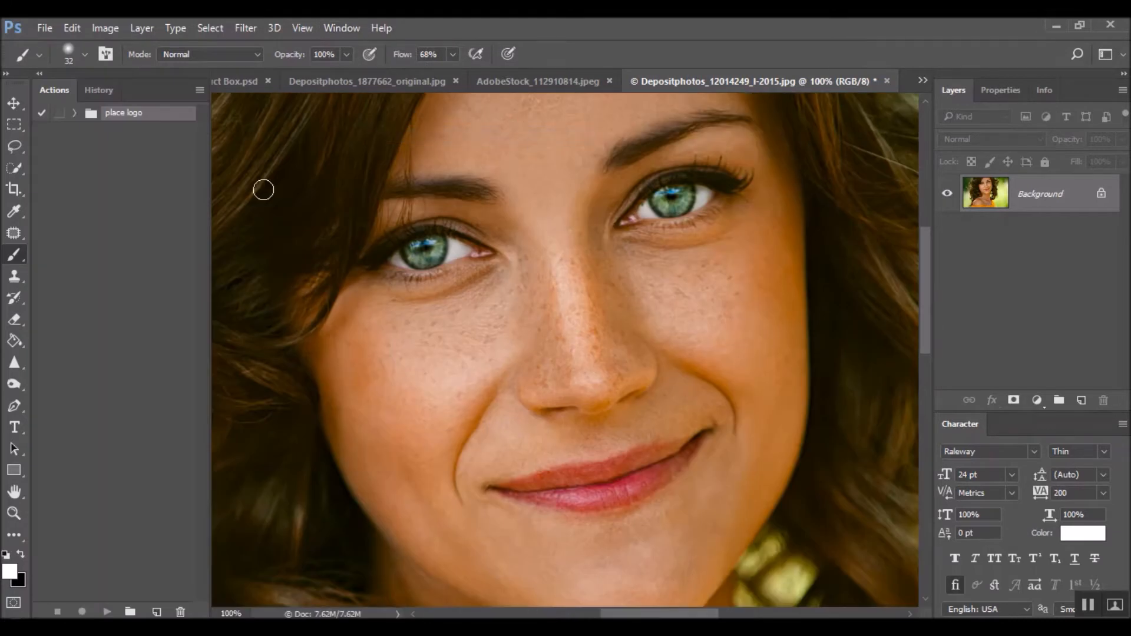
Load the action set from the LS Super Dramatic Eyes Ps Actions folder.
{"action": "left_click", "coordinate": [199, 90]}
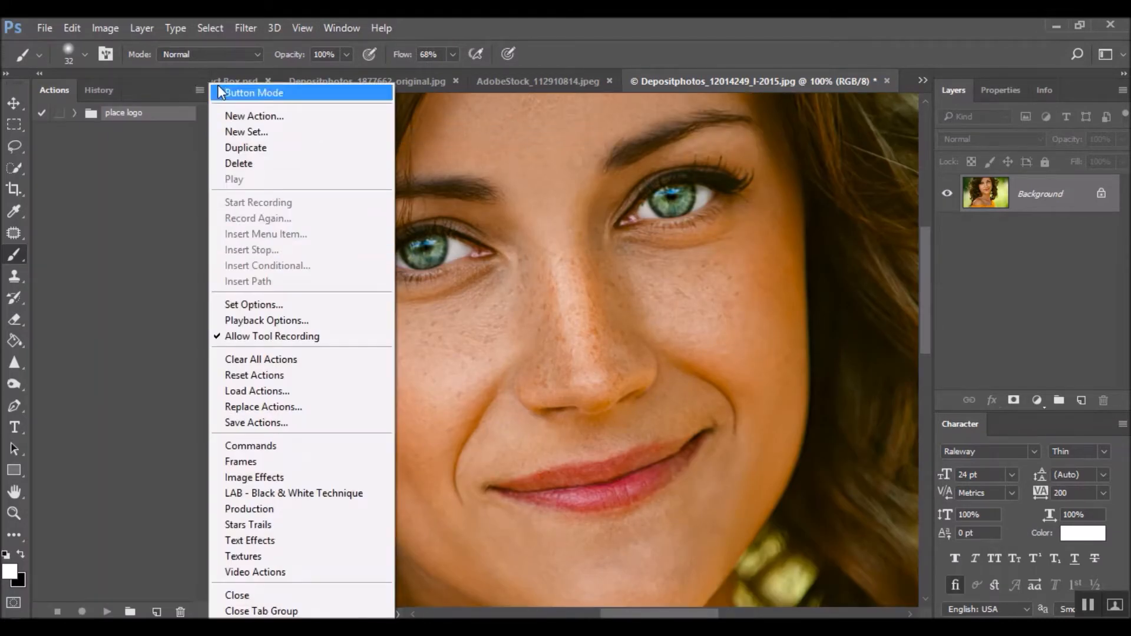
{"action": "left_click", "coordinate": [268, 392]}
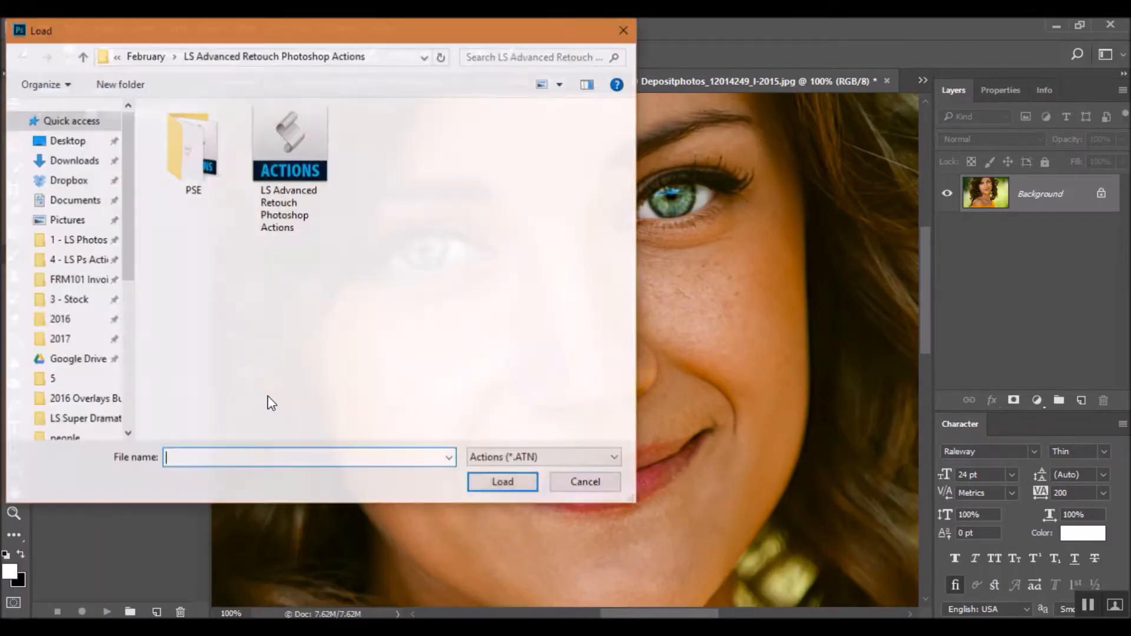
{"action": "scroll", "coordinate": [69, 390], "scroll_direction": "down", "scroll_amount": 1}
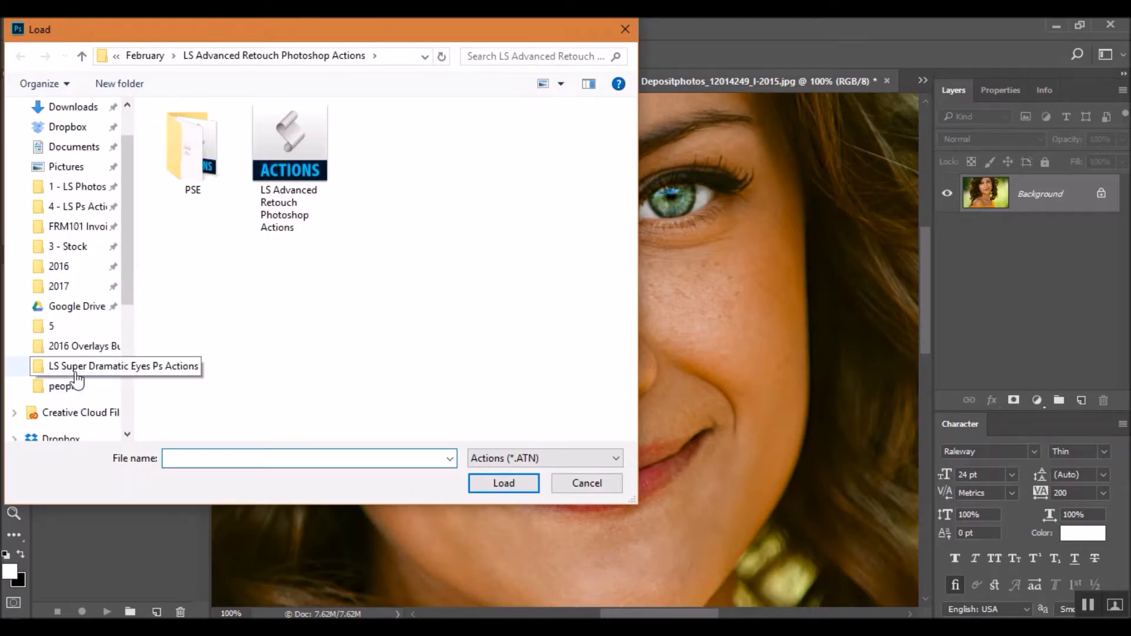
{"action": "left_click", "coordinate": [73, 368]}
{"action": "double_click", "coordinate": [217, 150]}
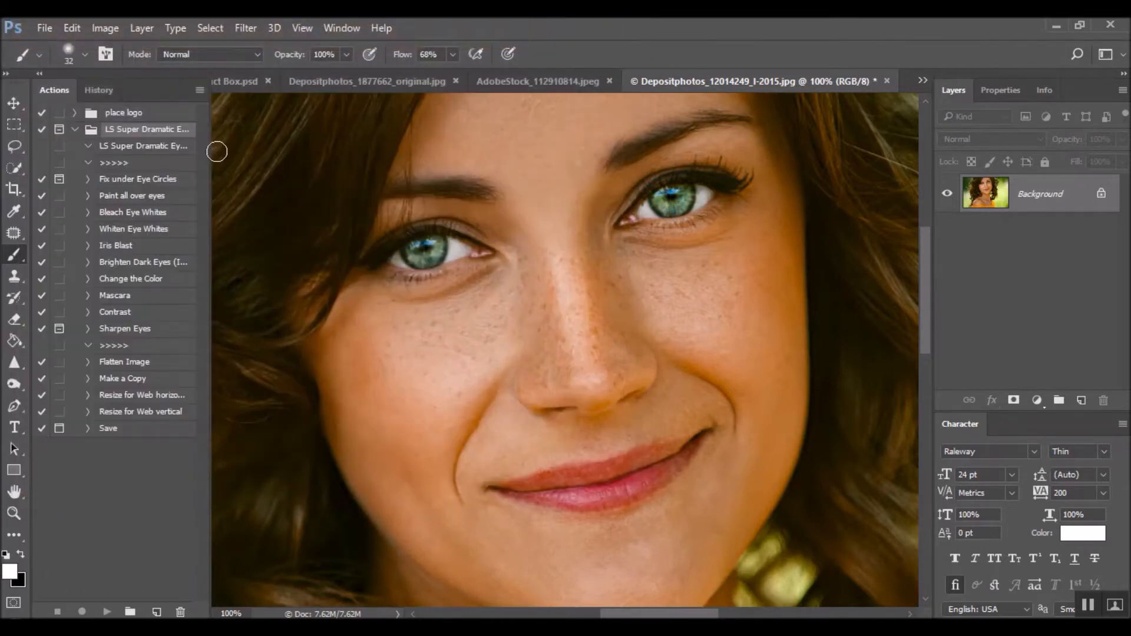
Preview the loaded actions in Button Mode and return to the list view.
{"action": "left_click", "coordinate": [200, 90]}
{"action": "left_click", "coordinate": [235, 92]}
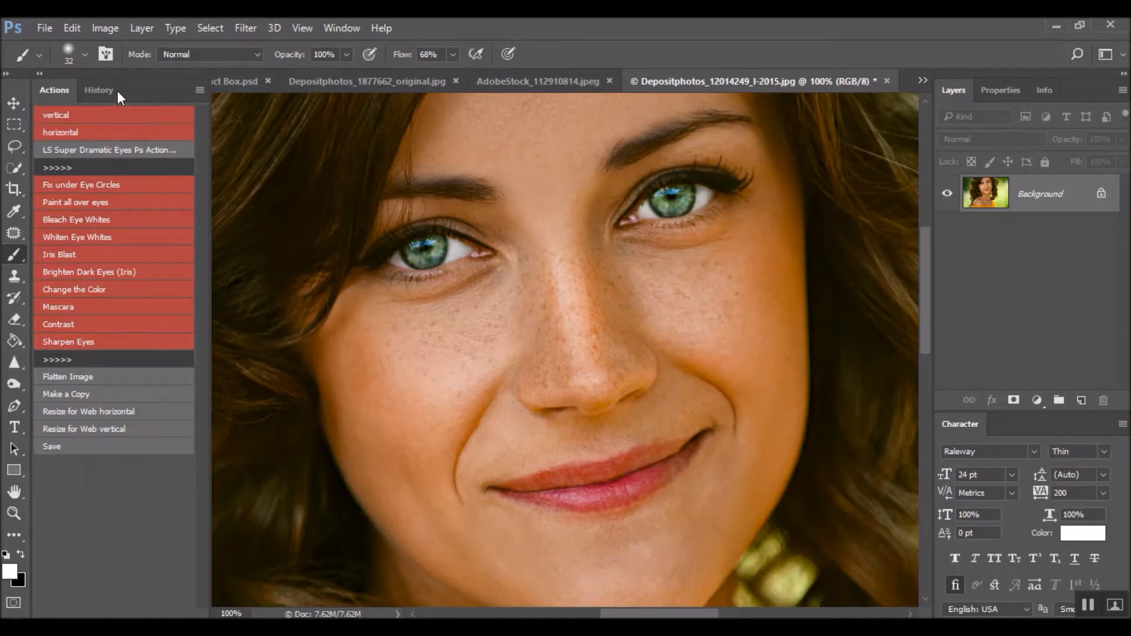
{"action": "left_click", "coordinate": [200, 90]}
{"action": "left_click", "coordinate": [236, 92]}
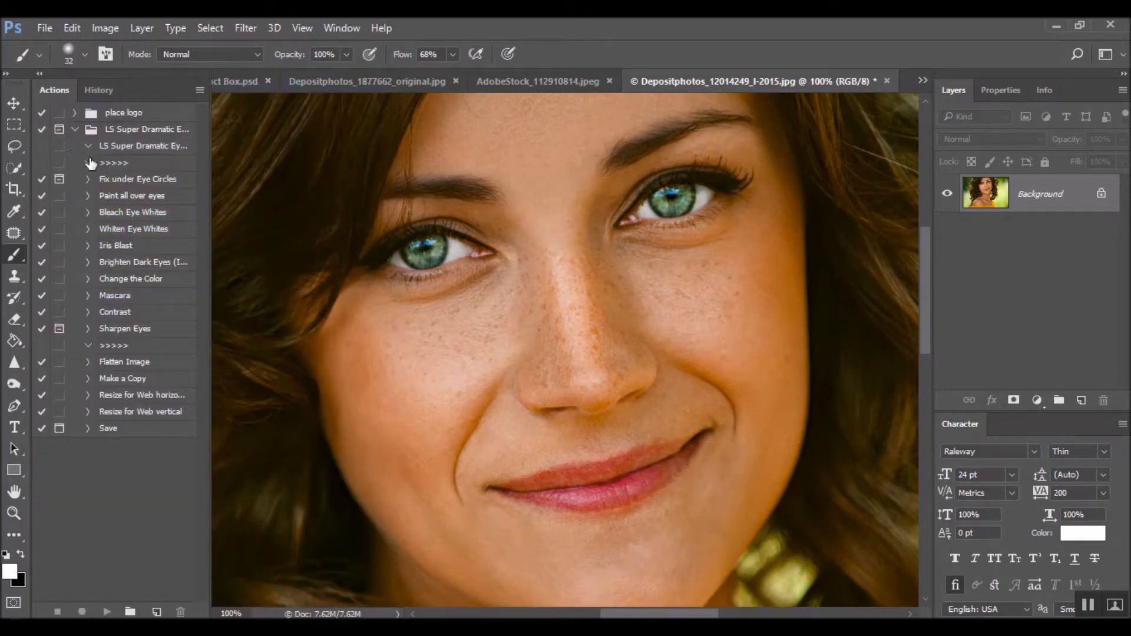
Look inside the place logo action set, collapse it and display the actions in Button Mode.
{"action": "left_click", "coordinate": [74, 114]}
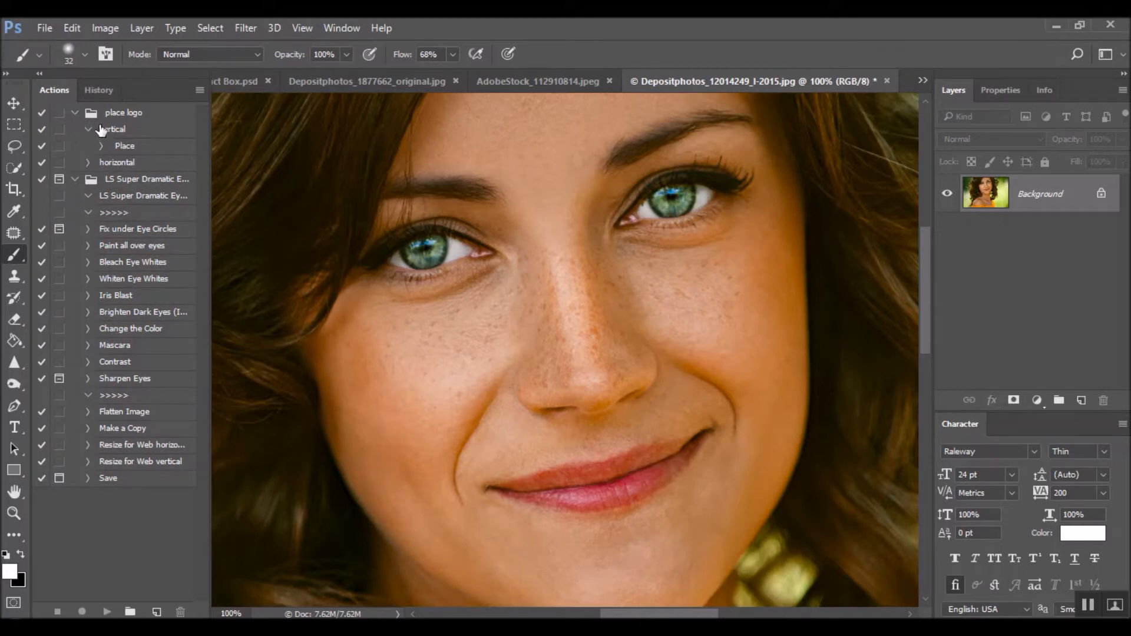
{"action": "left_click", "coordinate": [88, 129]}
{"action": "left_click", "coordinate": [74, 113]}
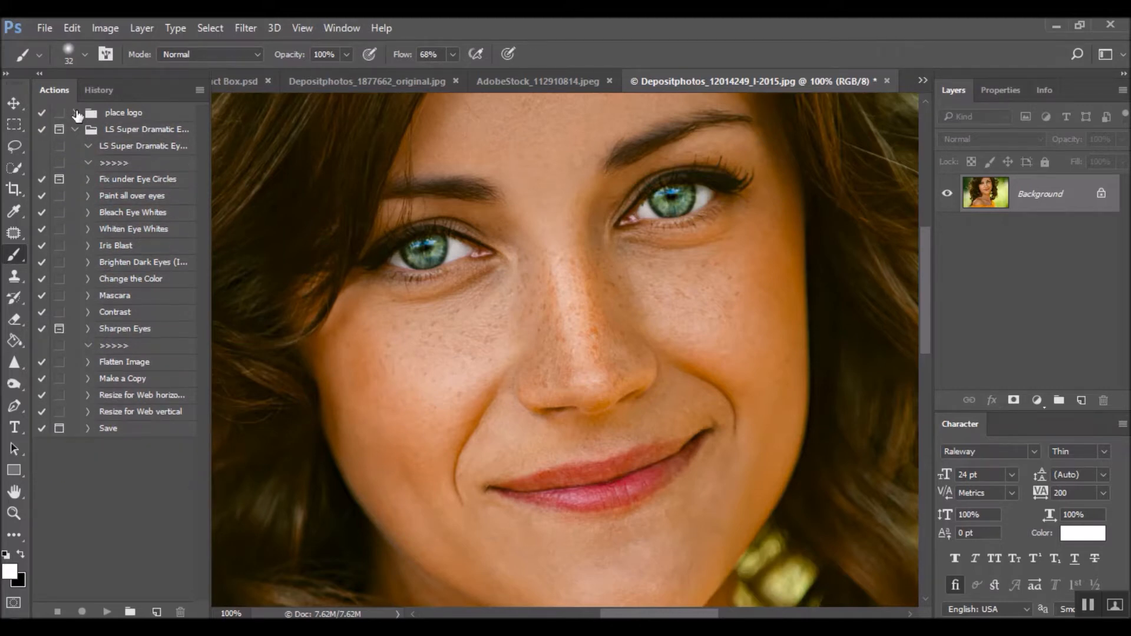
{"action": "left_click", "coordinate": [194, 90]}
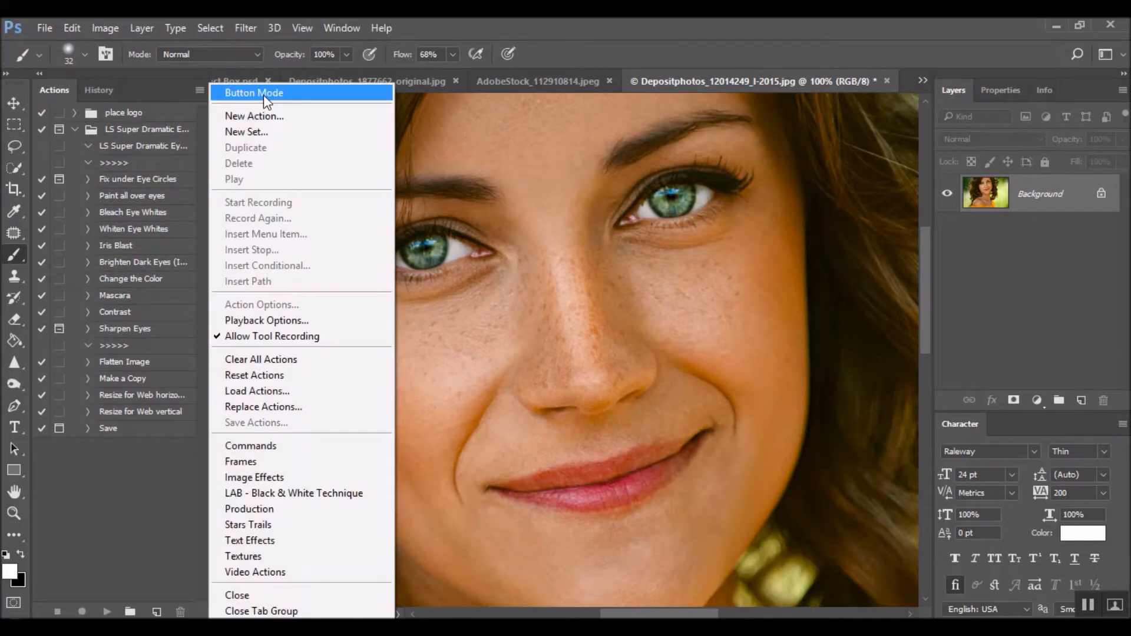
{"action": "left_click", "coordinate": [264, 95]}
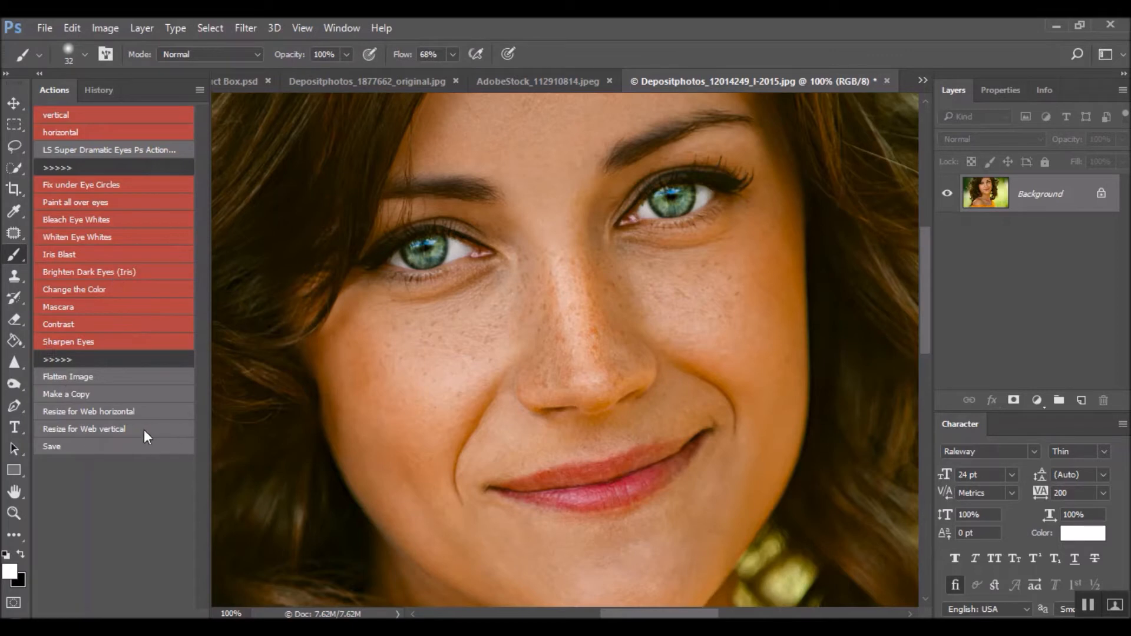
Patch the circle under the woman's right eye with clear cheek skin, using the Fix under Eye Circles action before and after patching.
{"action": "left_click", "coordinate": [105, 186]}
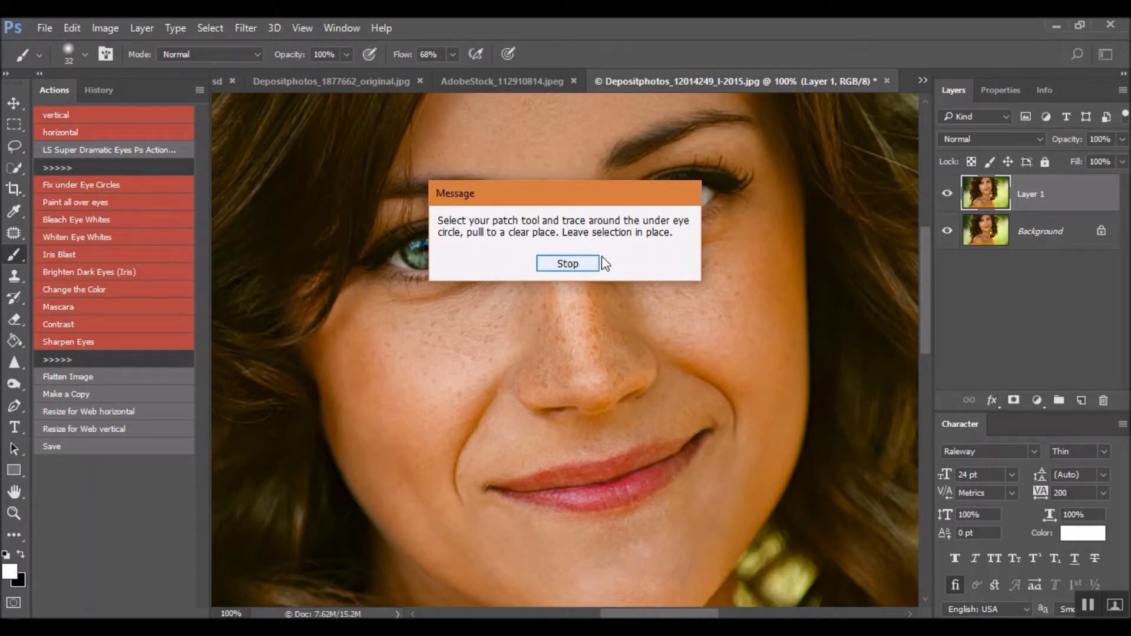
{"action": "left_click", "coordinate": [580, 265]}
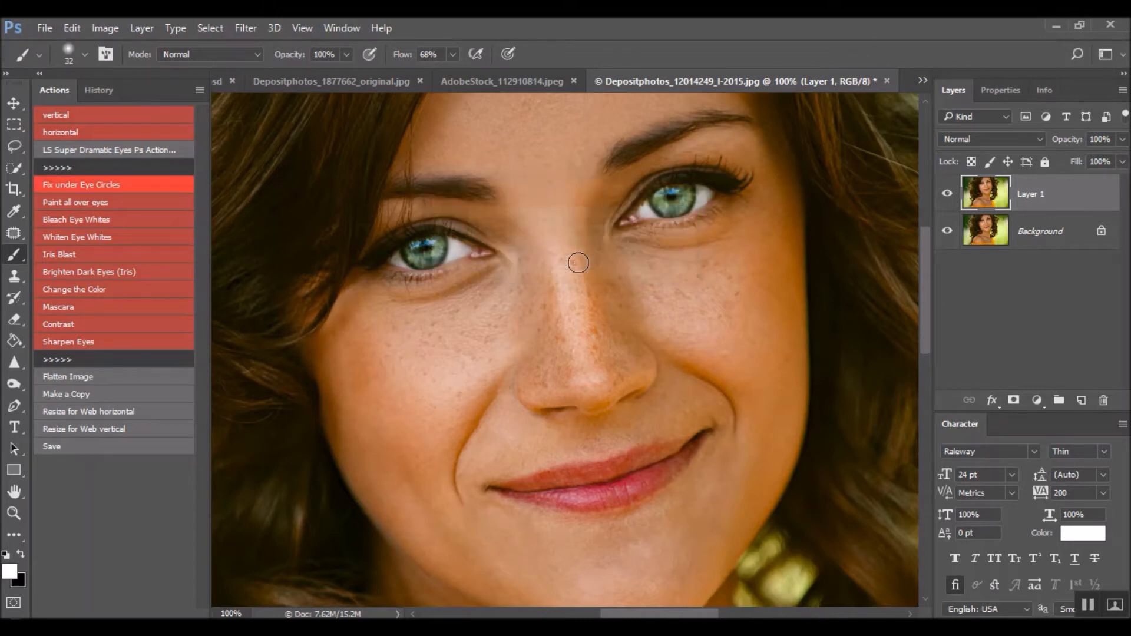
{"action": "left_click", "coordinate": [17, 234]}
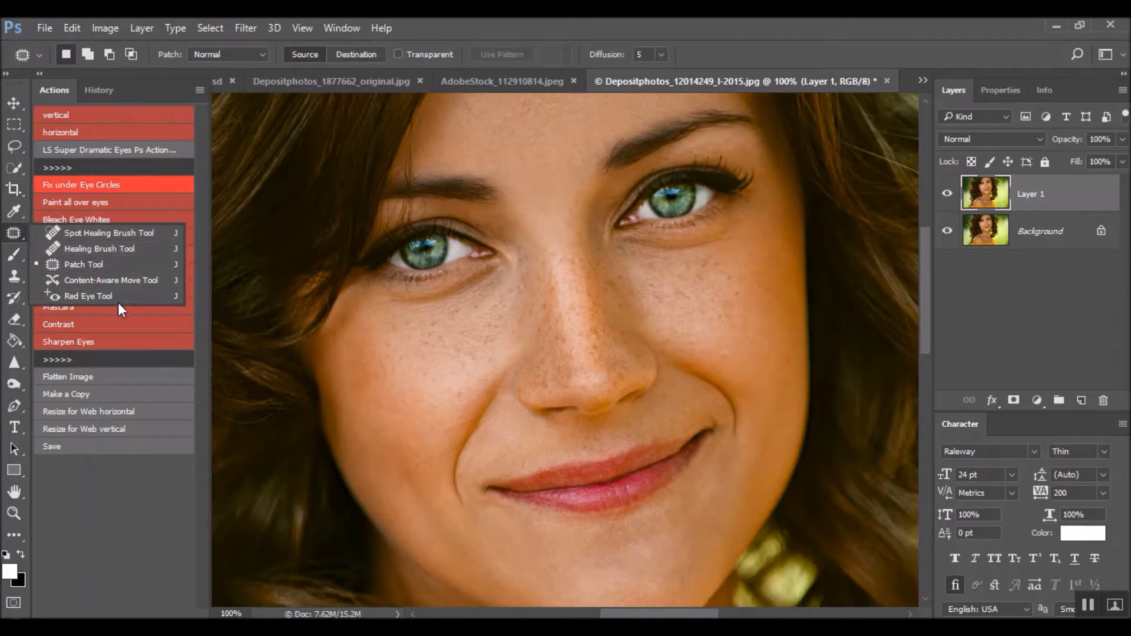
{"action": "left_click", "coordinate": [94, 263]}
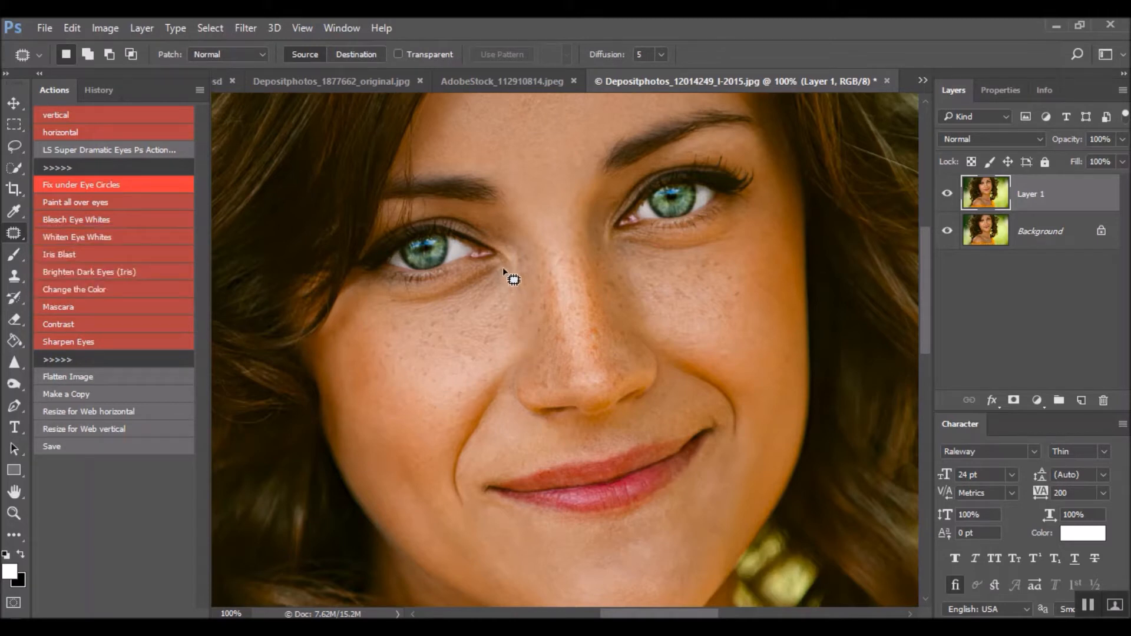
{"action": "mouse_move", "coordinate": [507, 268]}
{"action": "left_mouse_down"}
{"action": "mouse_move", "coordinate": [440, 286]}
{"action": "mouse_move", "coordinate": [373, 292]}
{"action": "mouse_move", "coordinate": [372, 323]}
{"action": "mouse_move", "coordinate": [407, 326]}
{"action": "mouse_move", "coordinate": [521, 293]}
{"action": "mouse_move", "coordinate": [523, 274]}
{"action": "mouse_move", "coordinate": [483, 299]}
{"action": "mouse_move", "coordinate": [484, 333]}
{"action": "left_mouse_up"}
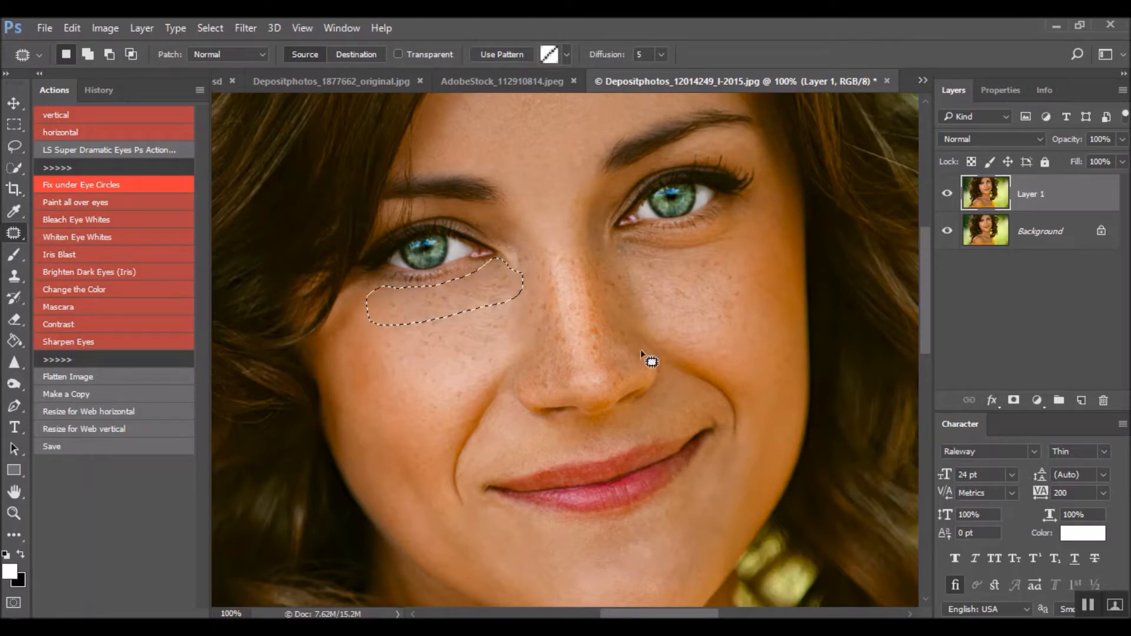
{"action": "left_click", "coordinate": [74, 183]}
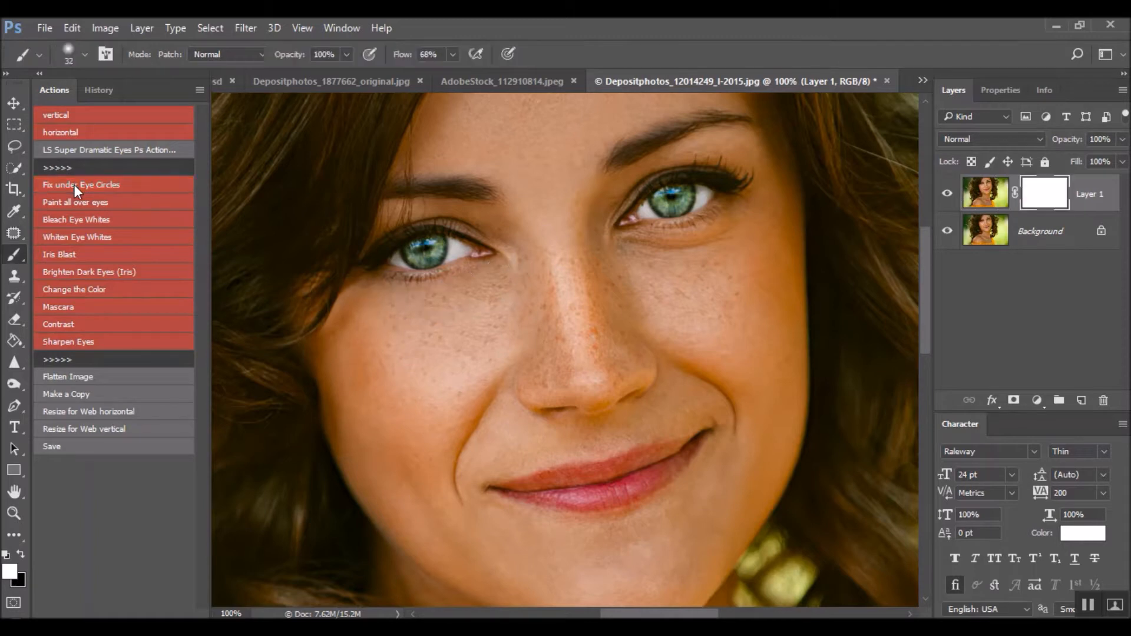
Compare the under-eye area with and without Layer 1 by toggling the layer's visibility.
{"action": "left_click", "coordinate": [947, 194]}
{"action": "left_click", "coordinate": [947, 195]}
{"action": "left_click", "coordinate": [948, 195]}
{"action": "left_click", "coordinate": [948, 195]}
{"action": "left_click", "coordinate": [948, 196]}
{"action": "left_click", "coordinate": [948, 196]}
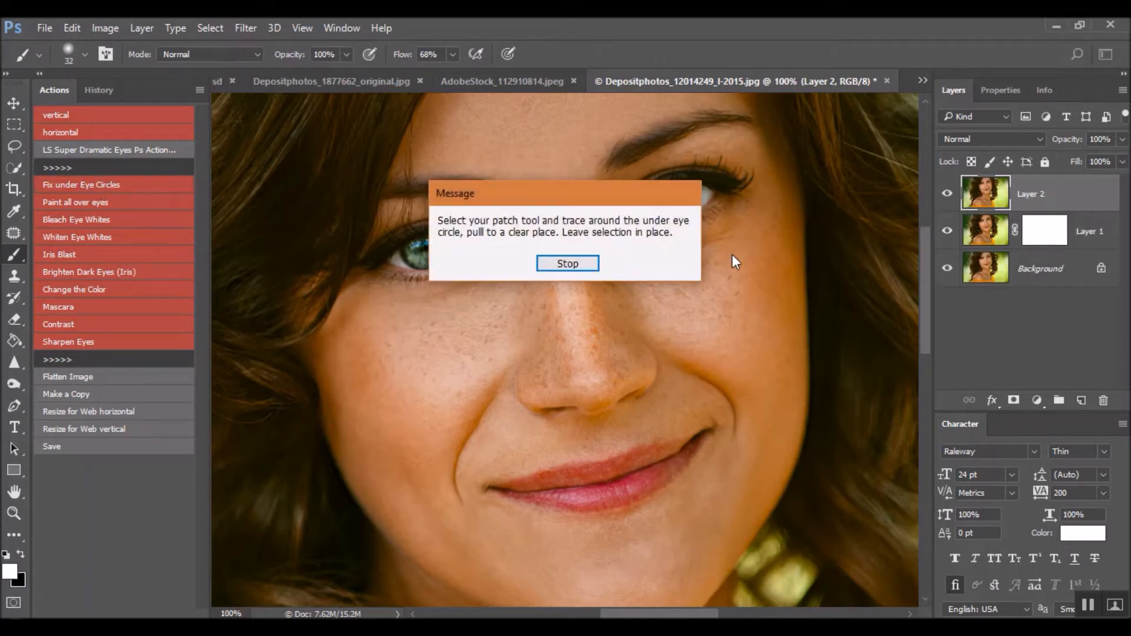
Patch the circle under the woman's left eye with clear cheek skin and finish it with the Fix under Eye Circles action.
{"action": "left_click", "coordinate": [567, 264]}
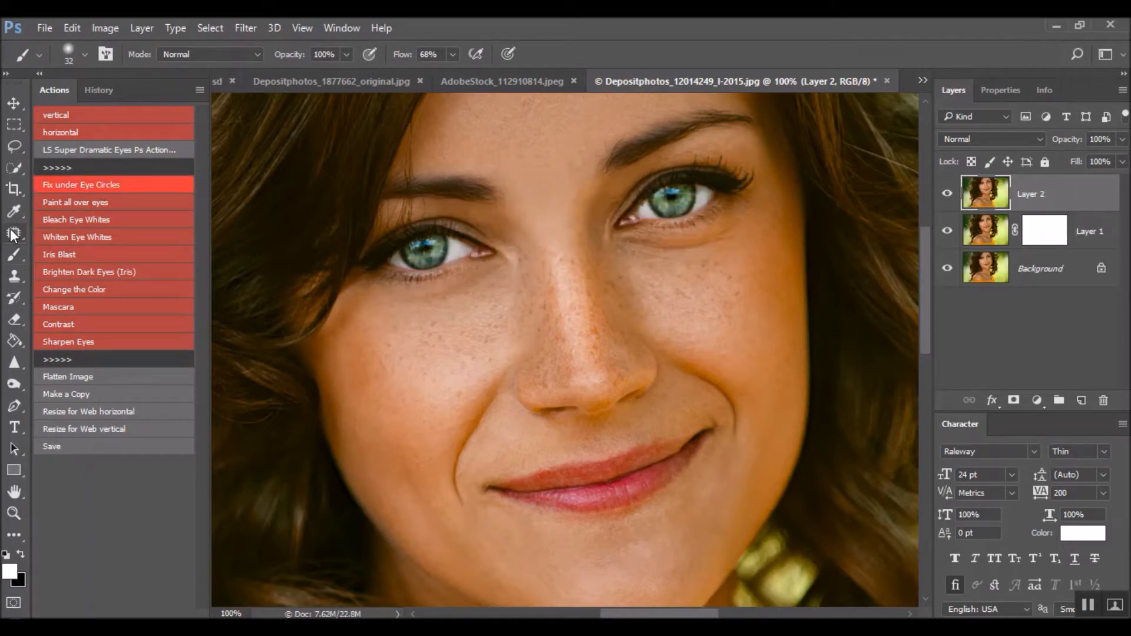
{"action": "left_click", "coordinate": [13, 232]}
{"action": "mouse_move", "coordinate": [642, 235]}
{"action": "left_mouse_down"}
{"action": "mouse_move", "coordinate": [612, 240]}
{"action": "mouse_move", "coordinate": [692, 270]}
{"action": "mouse_move", "coordinate": [748, 254]}
{"action": "mouse_move", "coordinate": [766, 224]}
{"action": "mouse_move", "coordinate": [697, 240]}
{"action": "left_mouse_up"}
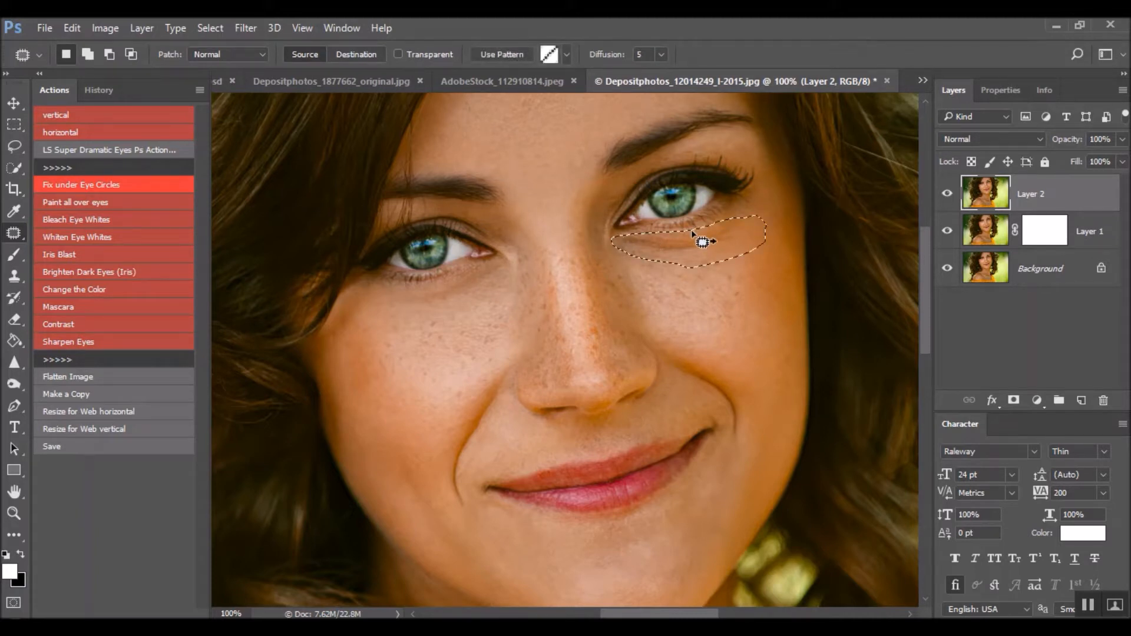
{"action": "left_click", "coordinate": [78, 184]}
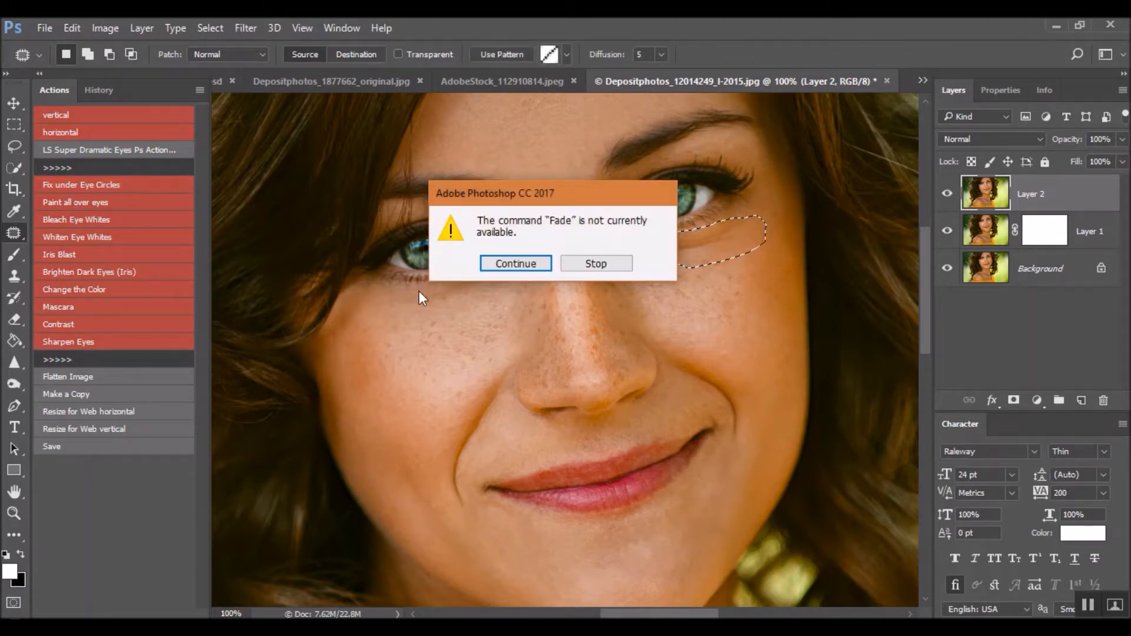
{"action": "left_click", "coordinate": [625, 263]}
{"action": "left_click_drag", "start_coordinate": [724, 253], "coordinate": [733, 305]}
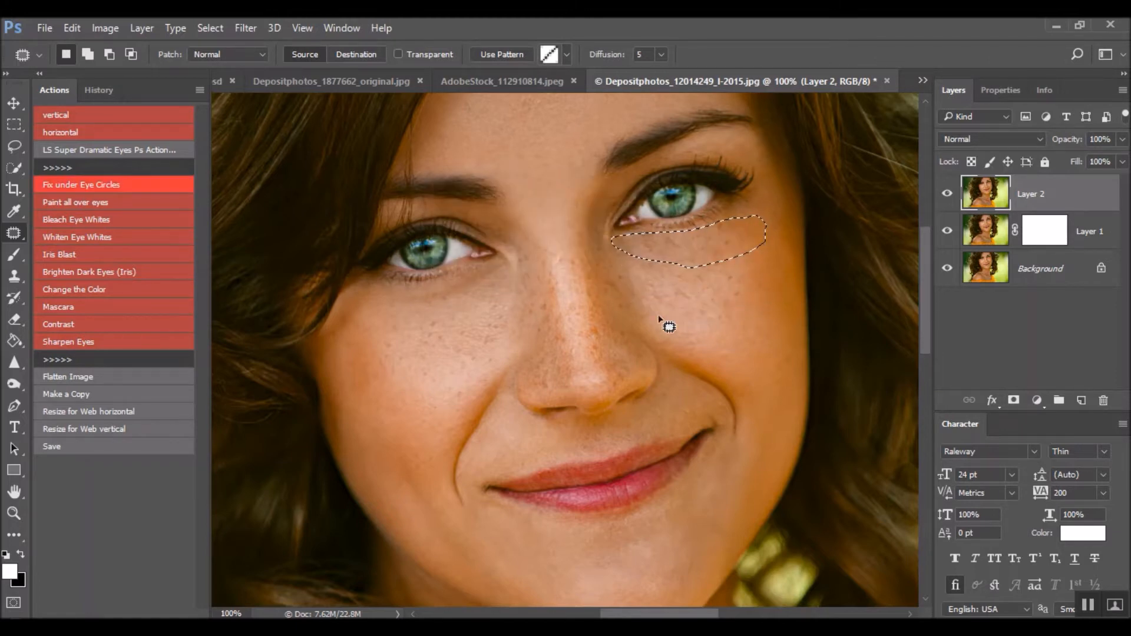
{"action": "left_click", "coordinate": [135, 184]}
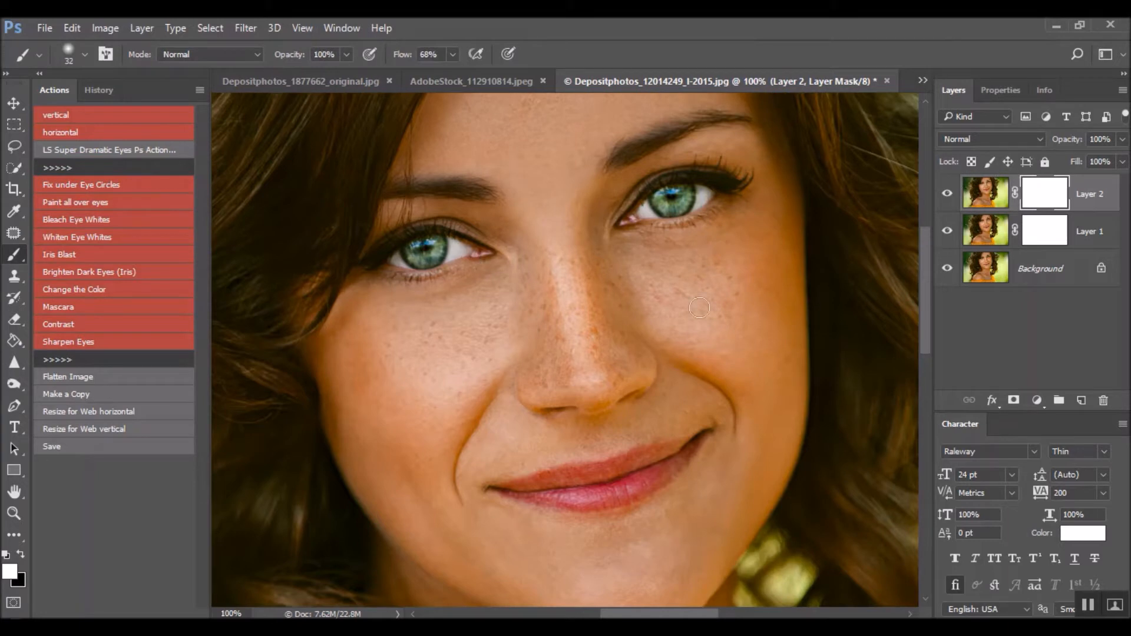
Toggle the visibility of Layer 1 and Layer 2 to compare both under-eye fixes with the original.
{"action": "left_click", "coordinate": [947, 231]}
{"action": "left_click", "coordinate": [947, 194]}
{"action": "left_click", "coordinate": [948, 230]}
Group Layer 1 and Layer 2 and name the group "Fix under eye circles".
{"action": "left_click", "coordinate": [1086, 240]}
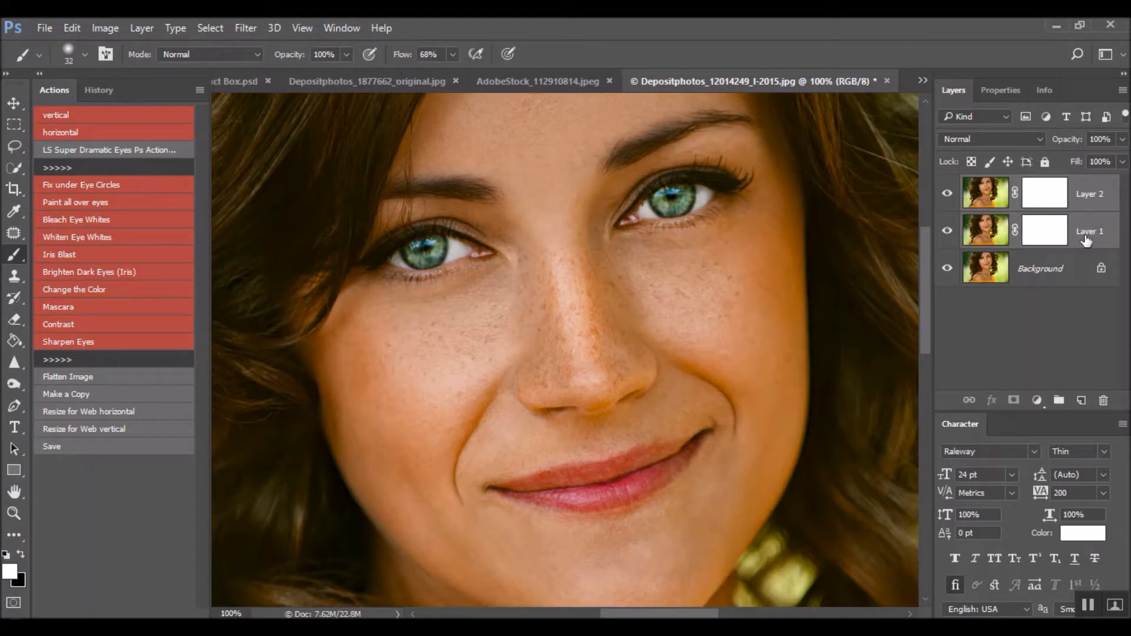
{"action": "left_click", "coordinate": [1061, 402]}
{"action": "double_click", "coordinate": [1007, 186]}
{"action": "type", "text": "Fix under"}
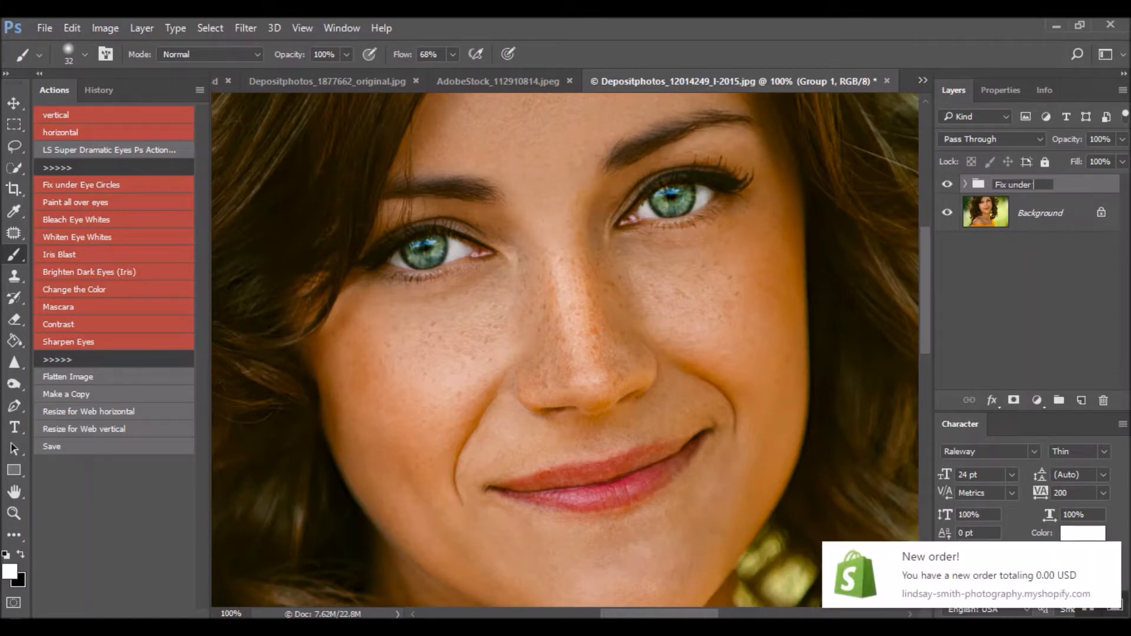
{"action": "type", "text": " eye circles"}
{"action": "key", "text": "Return"}
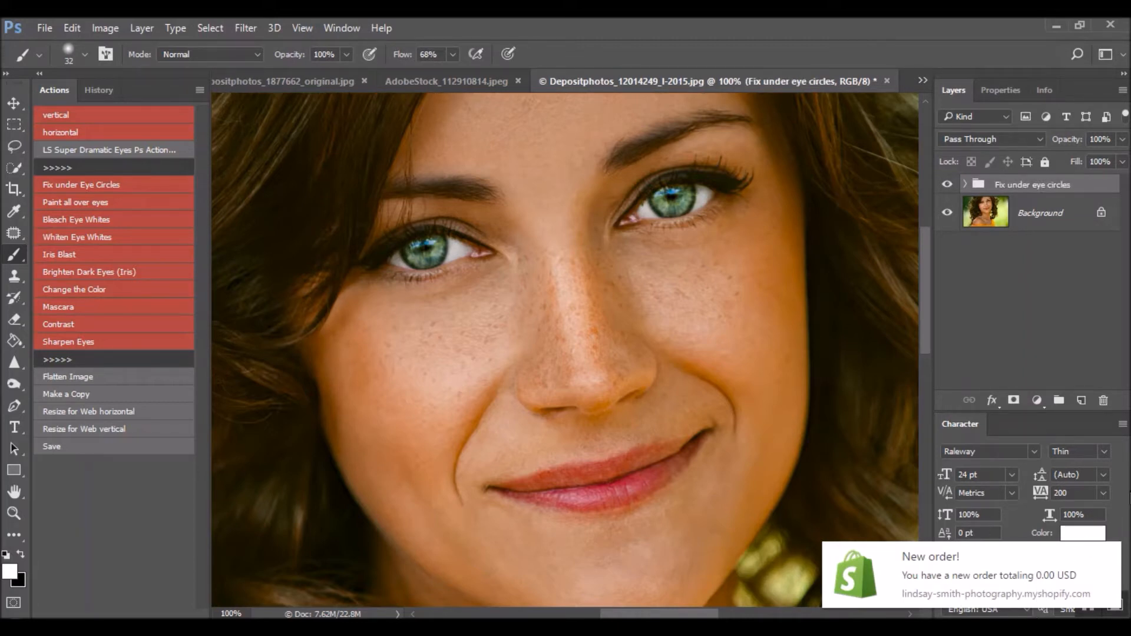
{"action": "left_click", "coordinate": [1112, 552]}
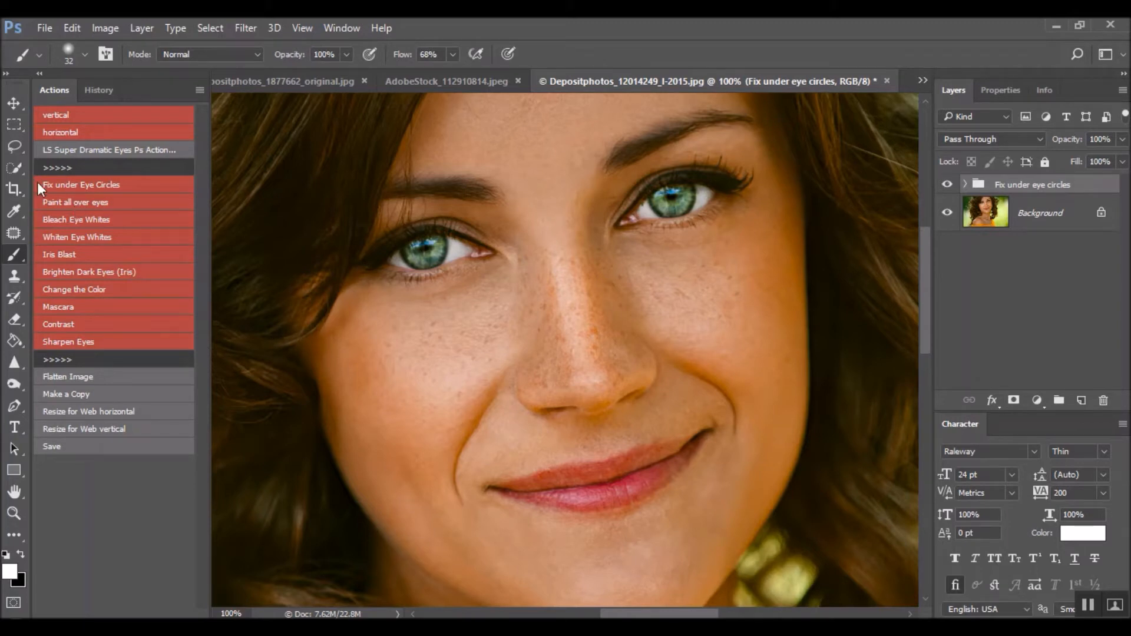
Run the Paint all over eyes action and paint its mask white over both eyes with a 250 px brush.
{"action": "left_click", "coordinate": [93, 200]}
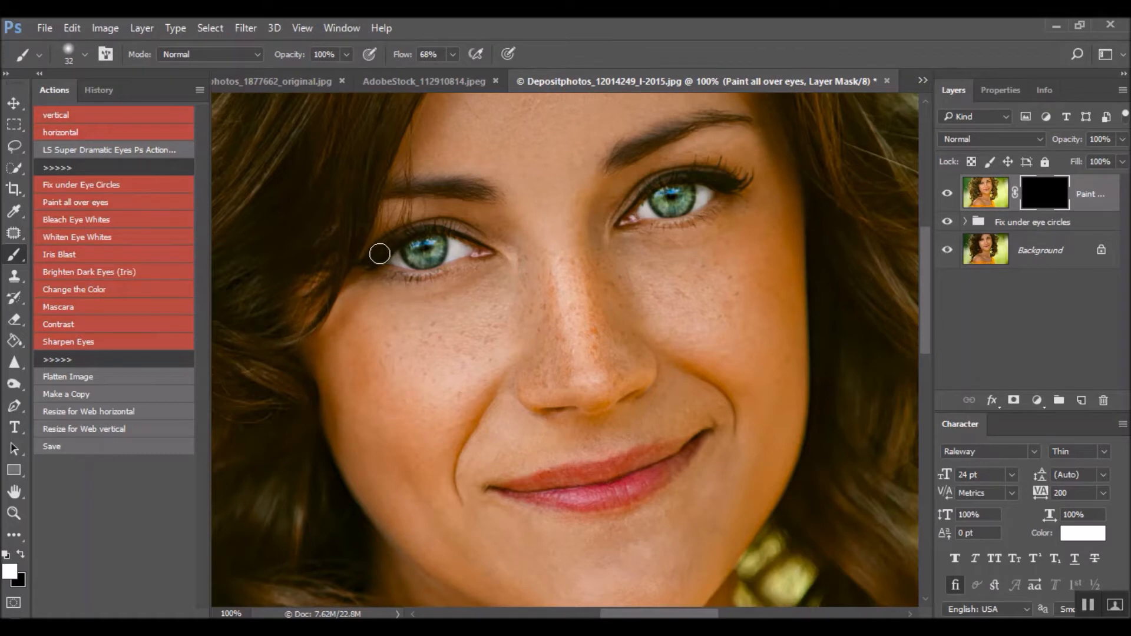
{"action": "key", "text": "bracketright"}
{"action": "key", "text": "bracketright"}
{"action": "key", "text": "bracketright"}
{"action": "key", "text": "bracketright"}
{"action": "key", "text": "bracketright"}
{"action": "key", "text": "bracketright"}
{"action": "key", "text": "bracketright"}
{"action": "key", "text": "bracketright"}
{"action": "key", "text": "bracketright"}
{"action": "key", "text": "bracketright"}
{"action": "key", "text": "bracketright"}
{"action": "key", "text": "bracketright"}
{"action": "key", "text": "bracketright"}
{"action": "key", "text": "bracketright"}
{"action": "key", "text": "bracketright"}
{"action": "key", "text": "bracketright"}
{"action": "key", "text": "bracketright"}
{"action": "key", "text": "bracketleft"}
{"action": "key", "text": "bracketleft"}
{"action": "key", "text": "bracketleft"}
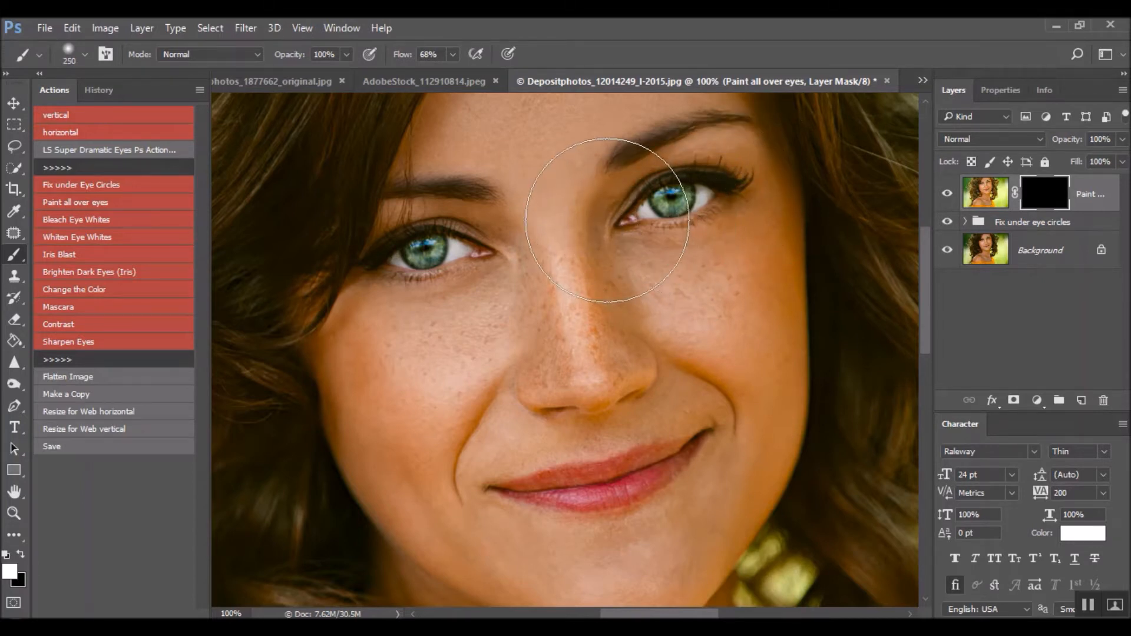
{"action": "left_click", "coordinate": [662, 212]}
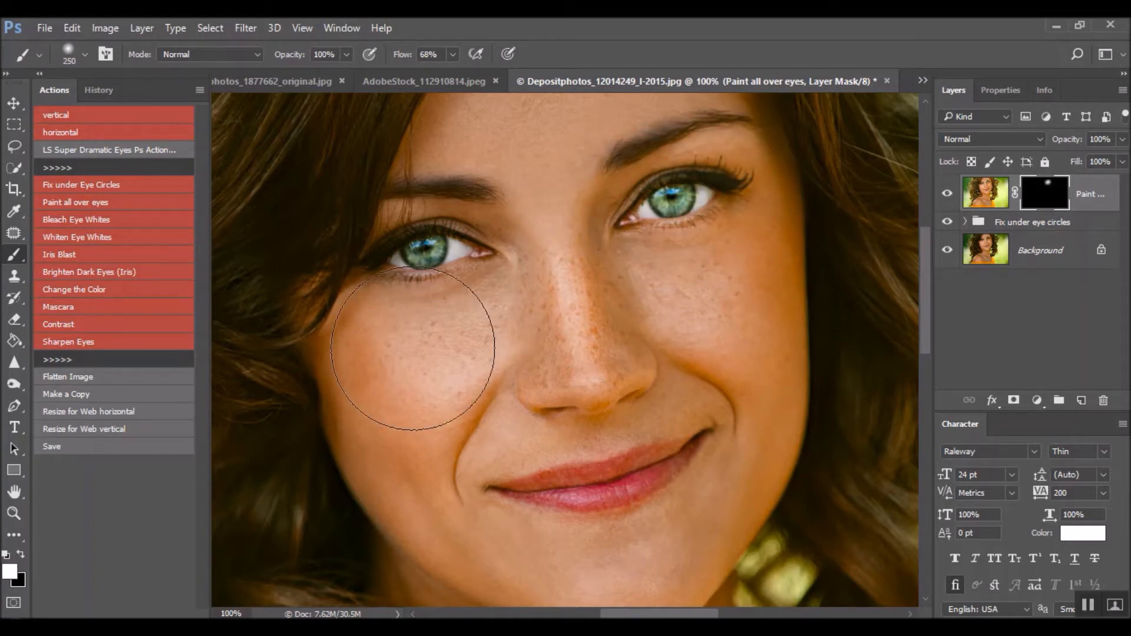
{"action": "left_click", "coordinate": [427, 252]}
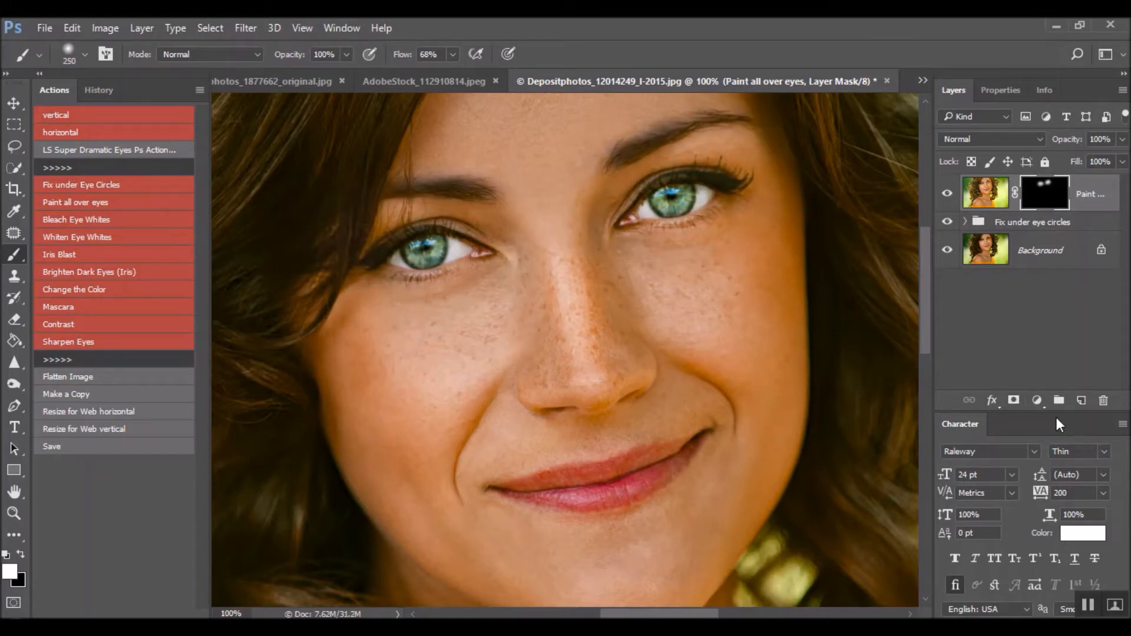
{"action": "key", "text": "ctrl+minus"}
{"action": "key", "text": "ctrl+minus"}
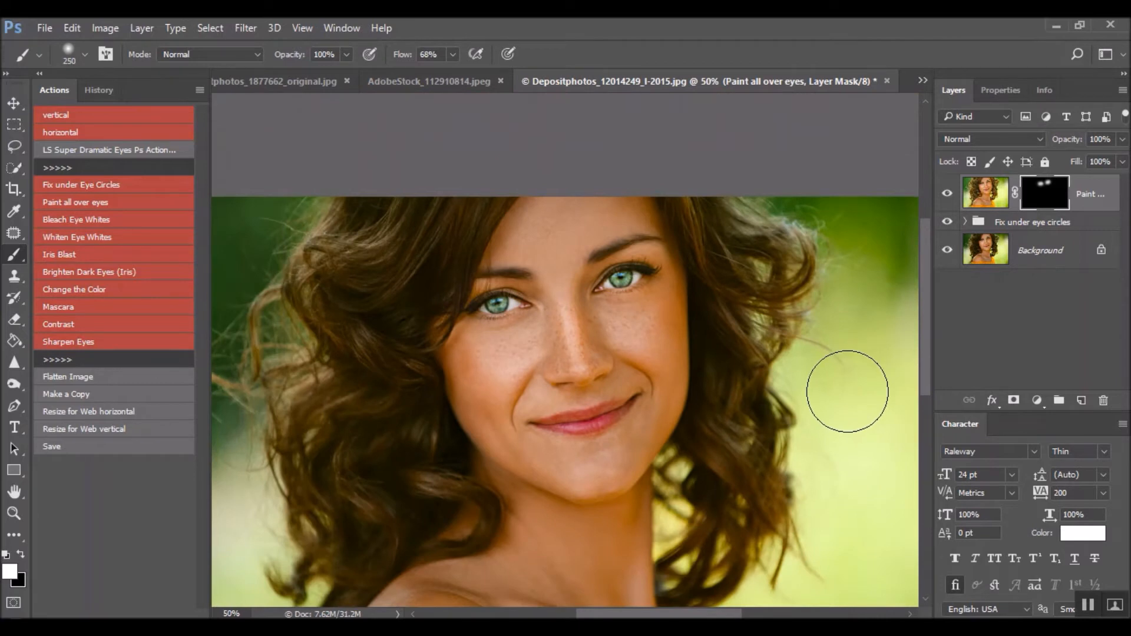
Lower the Paint all over eyes layer's opacity to 75% and slightly further, toggling its visibility to compare the effect.
{"action": "key", "text": "ctrl+plus"}
{"action": "key", "text": "ctrl+plus"}
{"action": "key", "text": "ctrl+plus"}
{"action": "left_click", "coordinate": [948, 195]}
{"action": "left_click", "coordinate": [949, 196]}
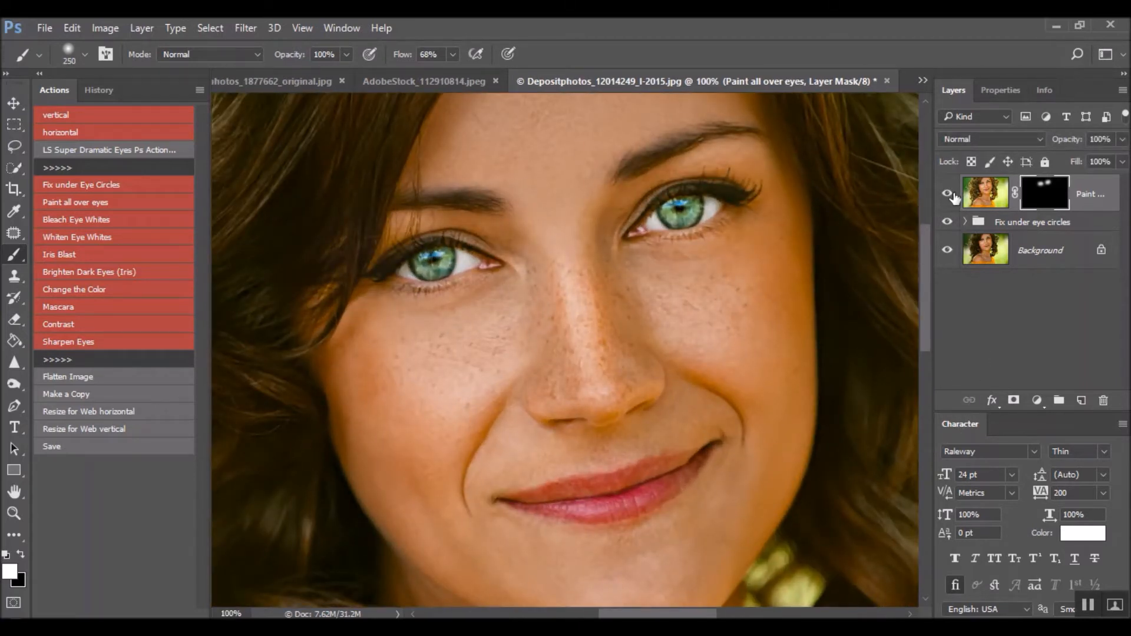
{"action": "left_click", "coordinate": [946, 199]}
{"action": "left_click_drag", "start_coordinate": [1050, 144], "coordinate": [1046, 144]}
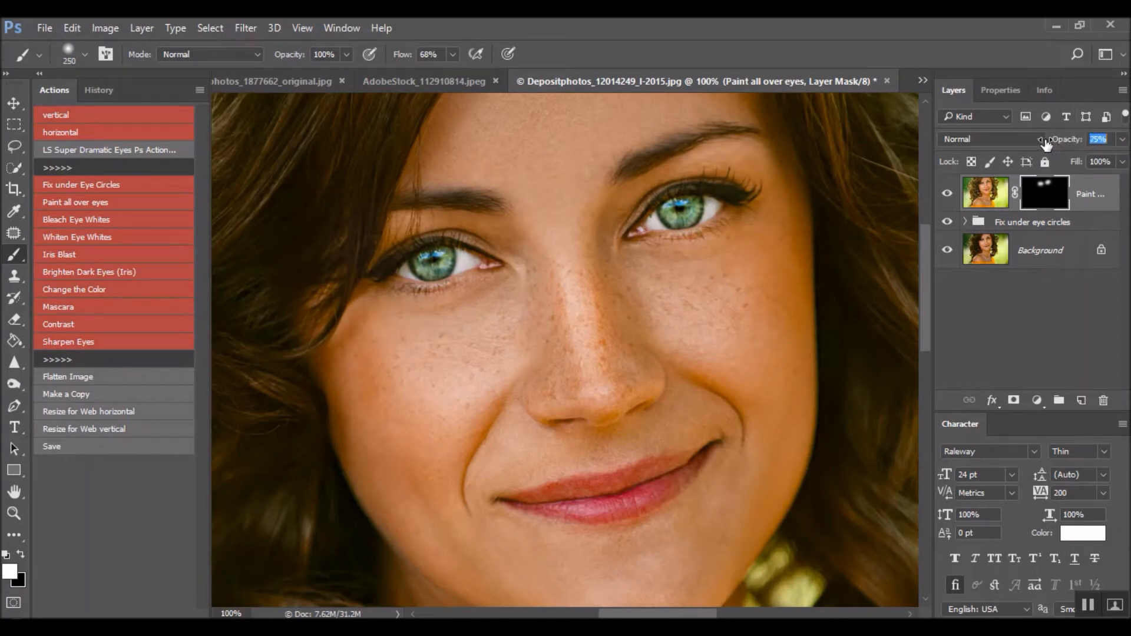
{"action": "left_click", "coordinate": [948, 196]}
{"action": "left_click", "coordinate": [950, 198]}
{"action": "left_click_drag", "start_coordinate": [1071, 140], "coordinate": [1059, 144]}
{"action": "left_click", "coordinate": [949, 197]}
{"action": "left_click", "coordinate": [949, 196]}
Run the Bleach Eye Whites action and paint its mask white over the whites of the woman's left eye with a 15 px brush.
{"action": "left_click", "coordinate": [84, 220]}
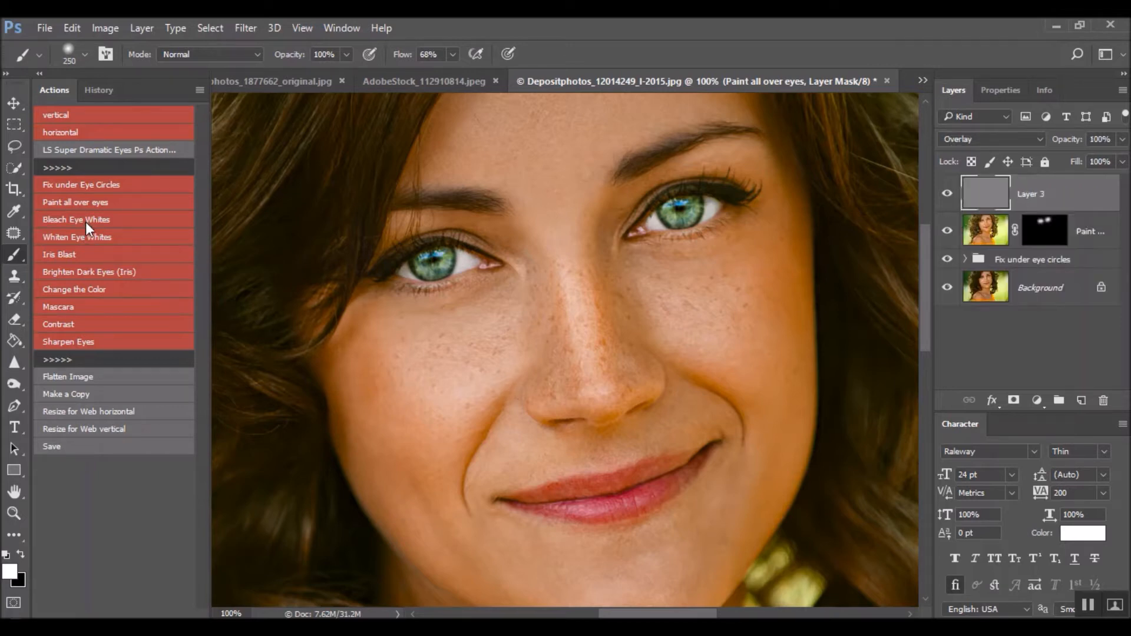
{"action": "key", "text": "bracketleft"}
{"action": "key", "text": "bracketleft"}
{"action": "key", "text": "bracketleft"}
{"action": "key", "text": "bracketleft"}
{"action": "key", "text": "bracketleft"}
{"action": "key", "text": "bracketleft"}
{"action": "key", "text": "bracketleft"}
{"action": "key", "text": "bracketleft"}
{"action": "key", "text": "bracketleft"}
{"action": "key", "text": "bracketleft"}
{"action": "key", "text": "bracketleft"}
{"action": "key", "text": "bracketleft"}
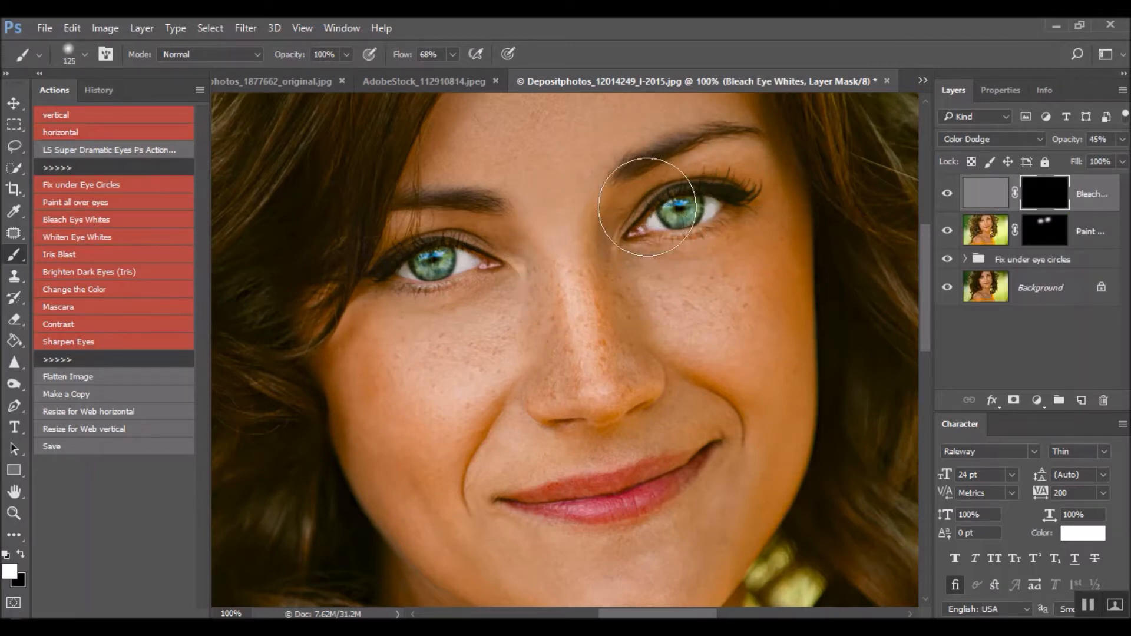
{"action": "key", "text": "ctrl+plus"}
{"action": "key", "text": "ctrl+plus"}
{"action": "key", "text": "ctrl+plus"}
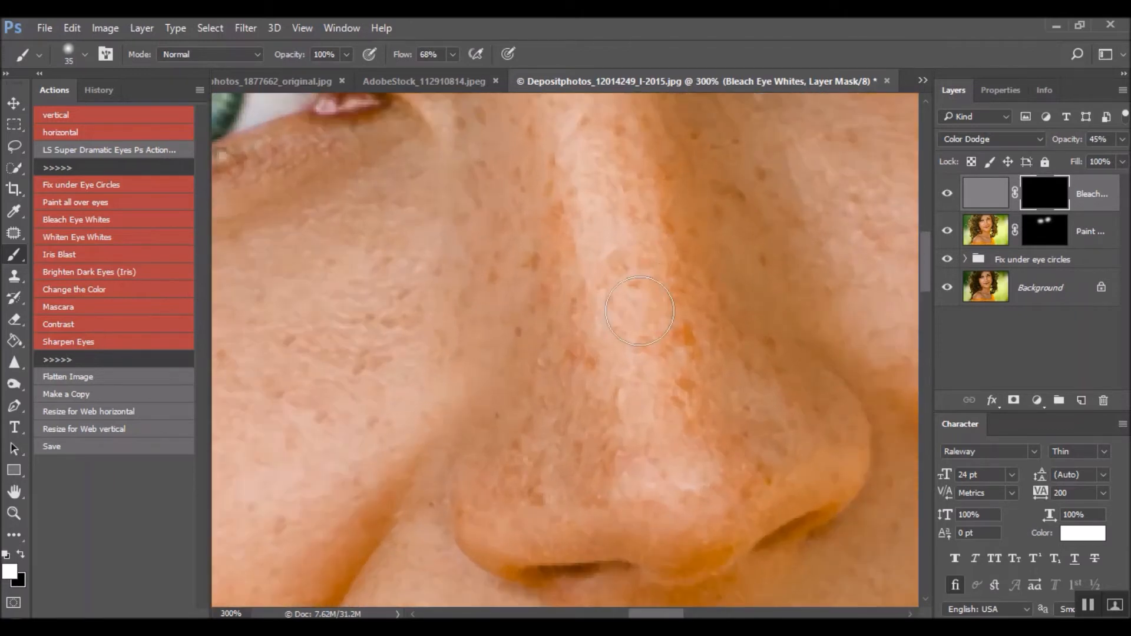
{"action": "left_click_drag", "start_coordinate": [804, 174], "coordinate": [479, 493]}
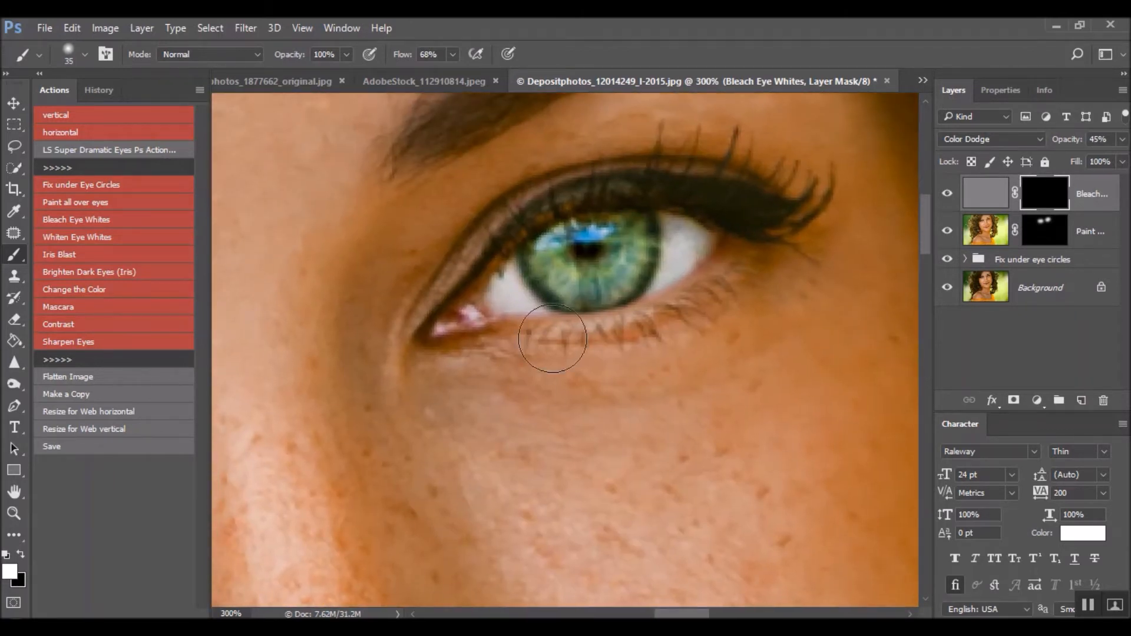
{"action": "key", "text": "bracketleft"}
{"action": "key", "text": "bracketleft"}
{"action": "key", "text": "bracketleft"}
{"action": "key", "text": "bracketleft"}
{"action": "mouse_move", "coordinate": [510, 279]}
{"action": "left_mouse_down"}
{"action": "mouse_move", "coordinate": [518, 302]}
{"action": "mouse_move", "coordinate": [513, 283]}
{"action": "mouse_move", "coordinate": [496, 287]}
{"action": "left_mouse_up"}
{"action": "mouse_move", "coordinate": [685, 239]}
{"action": "left_mouse_down"}
{"action": "mouse_move", "coordinate": [672, 222]}
{"action": "mouse_move", "coordinate": [677, 270]}
{"action": "mouse_move", "coordinate": [694, 232]}
{"action": "mouse_move", "coordinate": [678, 239]}
{"action": "left_mouse_up"}
{"action": "key", "text": "ctrl+minus"}
{"action": "key", "text": "ctrl+minus"}
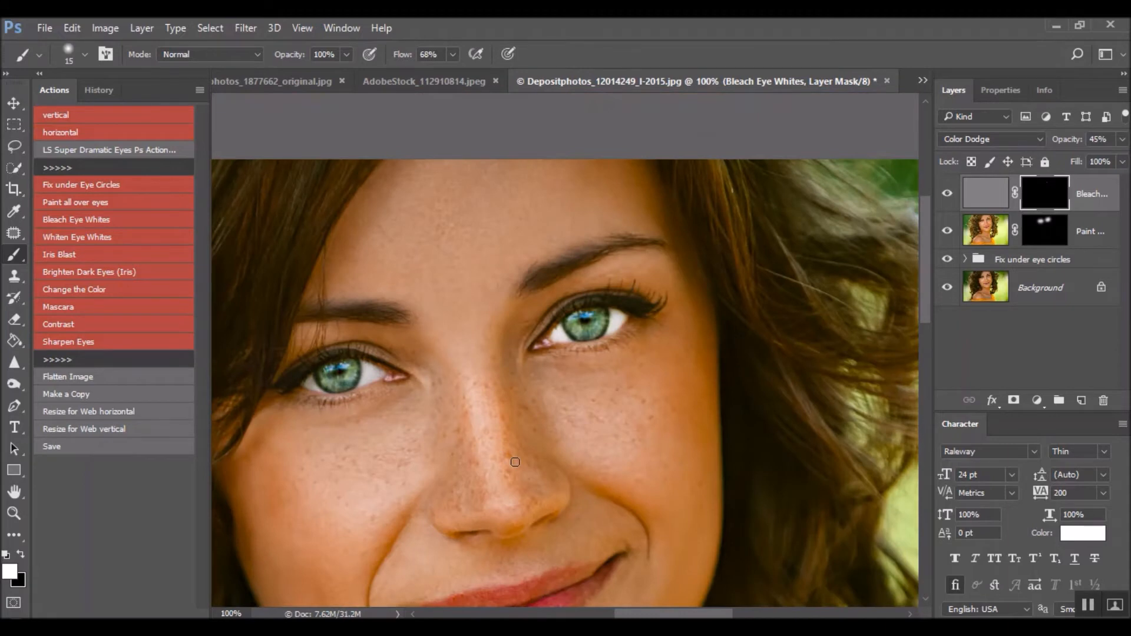
Paint the Bleach Eye Whites mask white over the whites of the woman's right eye.
{"action": "key", "text": "ctrl+plus"}
{"action": "left_click_drag", "start_coordinate": [407, 396], "coordinate": [662, 310]}
{"action": "mouse_move", "coordinate": [428, 294]}
{"action": "left_mouse_down"}
{"action": "mouse_move", "coordinate": [425, 330]}
{"action": "mouse_move", "coordinate": [464, 319]}
{"action": "mouse_move", "coordinate": [437, 305]}
{"action": "left_mouse_up"}
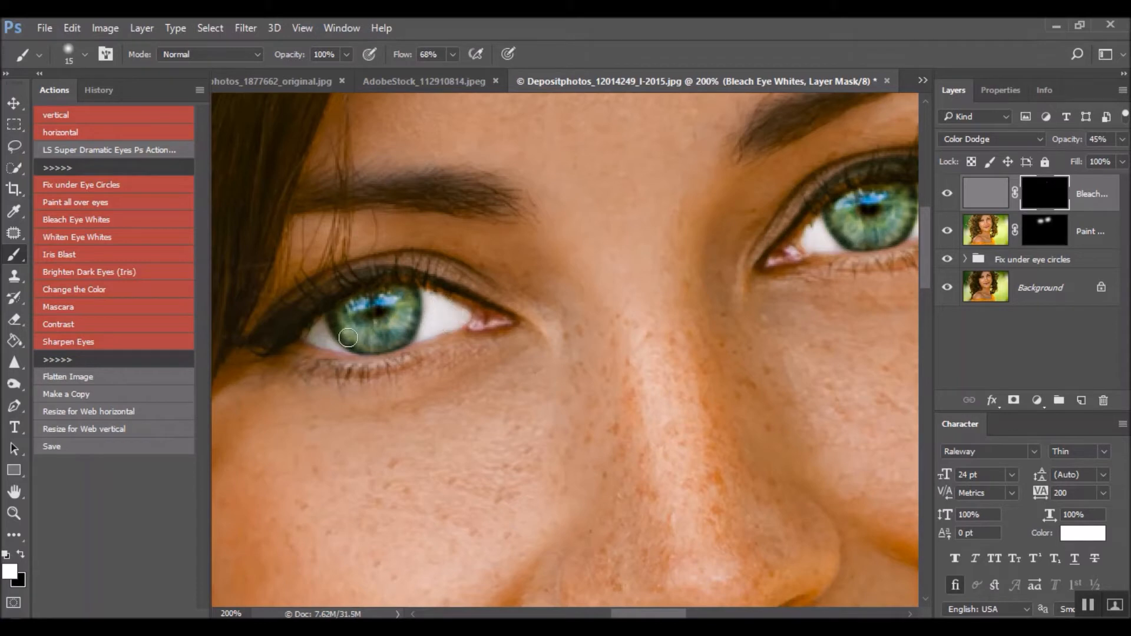
{"action": "mouse_move", "coordinate": [312, 330]}
{"action": "left_mouse_down"}
{"action": "mouse_move", "coordinate": [341, 352]}
{"action": "mouse_move", "coordinate": [316, 330]}
{"action": "left_mouse_up"}
Inspect the Bleach Eye Whites mask as a red overlay to check the painted areas of both eyes.
{"action": "key", "text": "x"}
{"action": "key", "text": "backslash"}
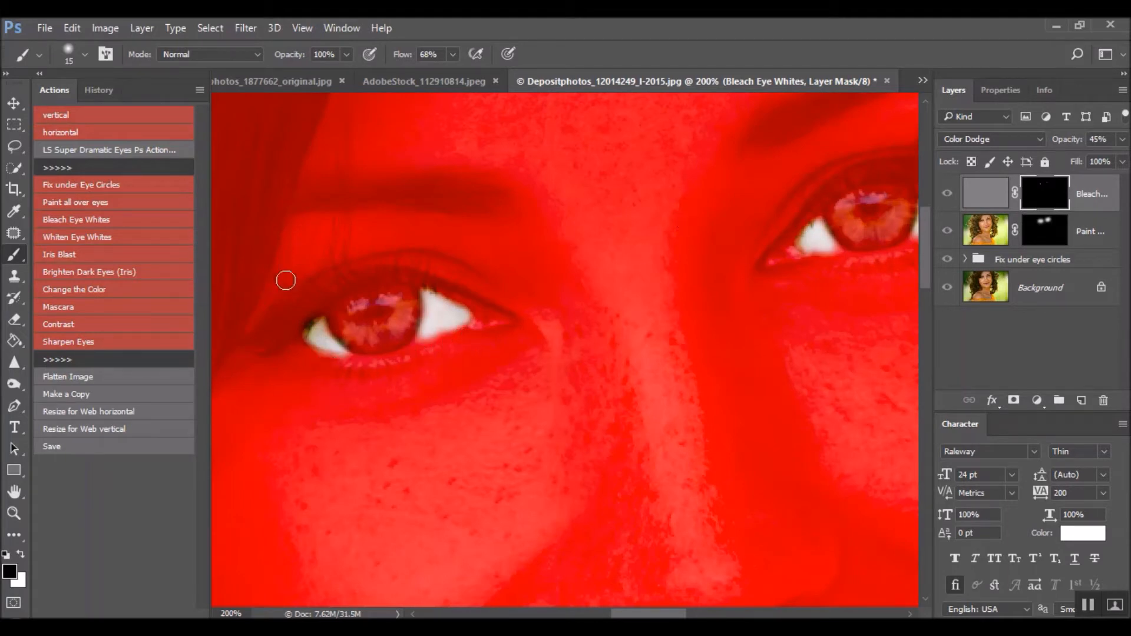
{"action": "key", "text": "backslash"}
{"action": "key", "text": "x"}
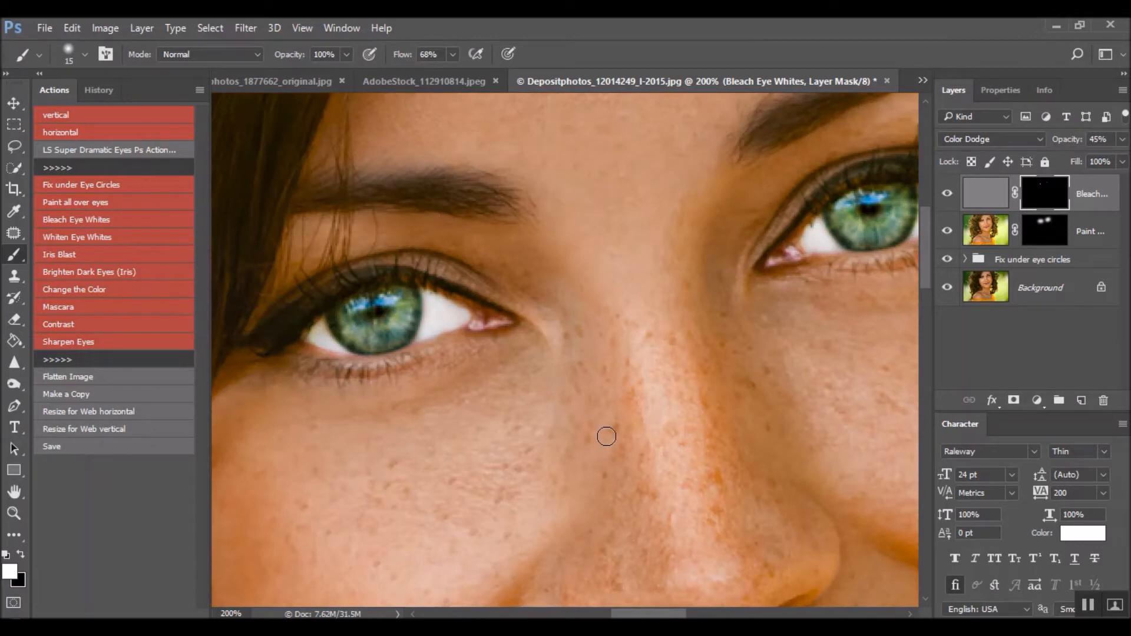
{"action": "key", "text": "ctrl+minus"}
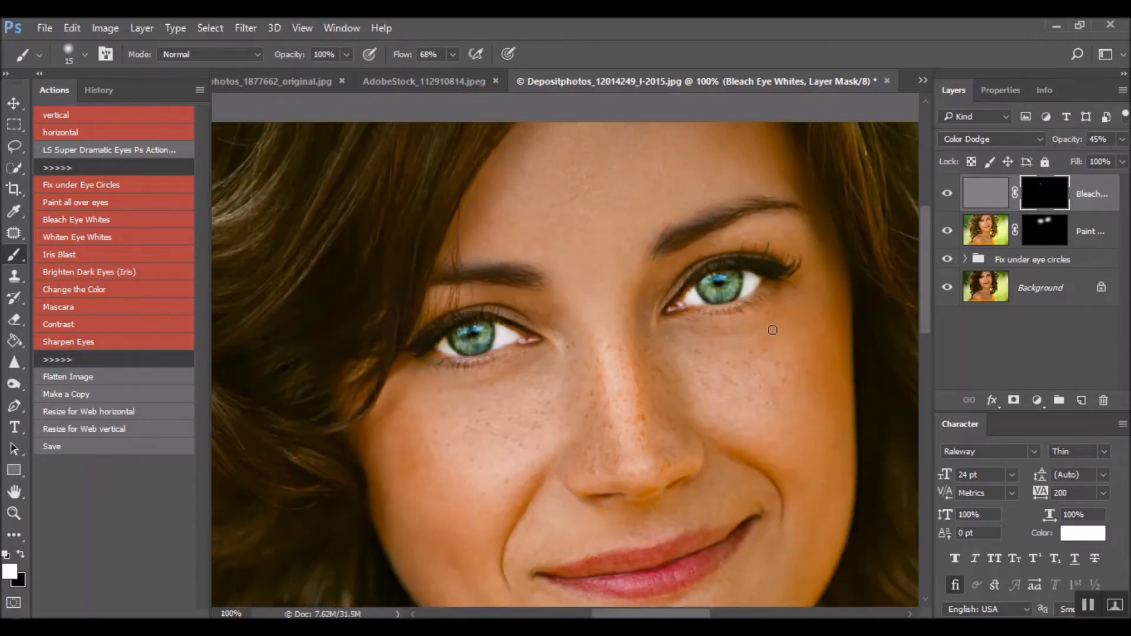
{"action": "key", "text": "backslash"}
{"action": "key", "text": "x"}
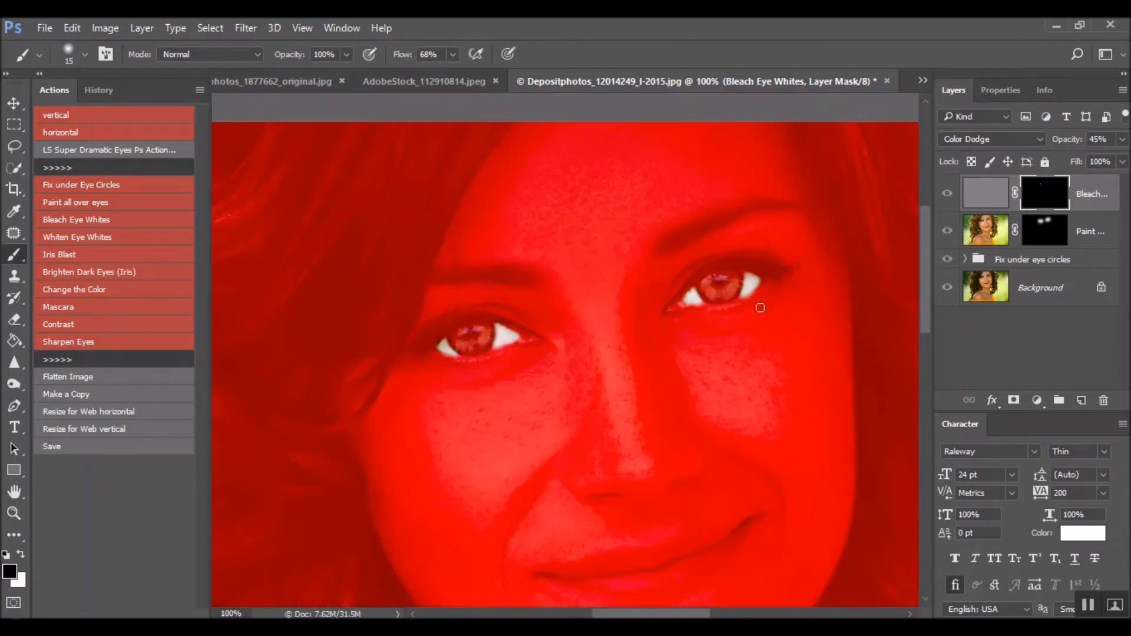
{"action": "key", "text": "backslash"}
{"action": "key", "text": "x"}
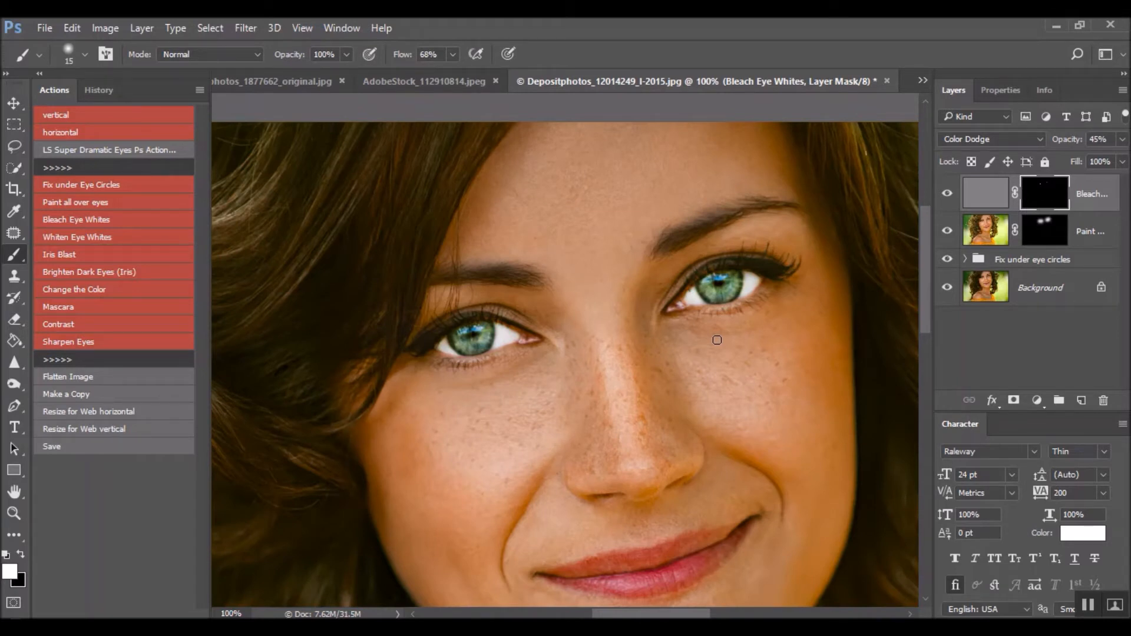
Compare the eyes with and without the Bleach Eye Whites layer and leave that layer hidden.
{"action": "left_click", "coordinate": [947, 195]}
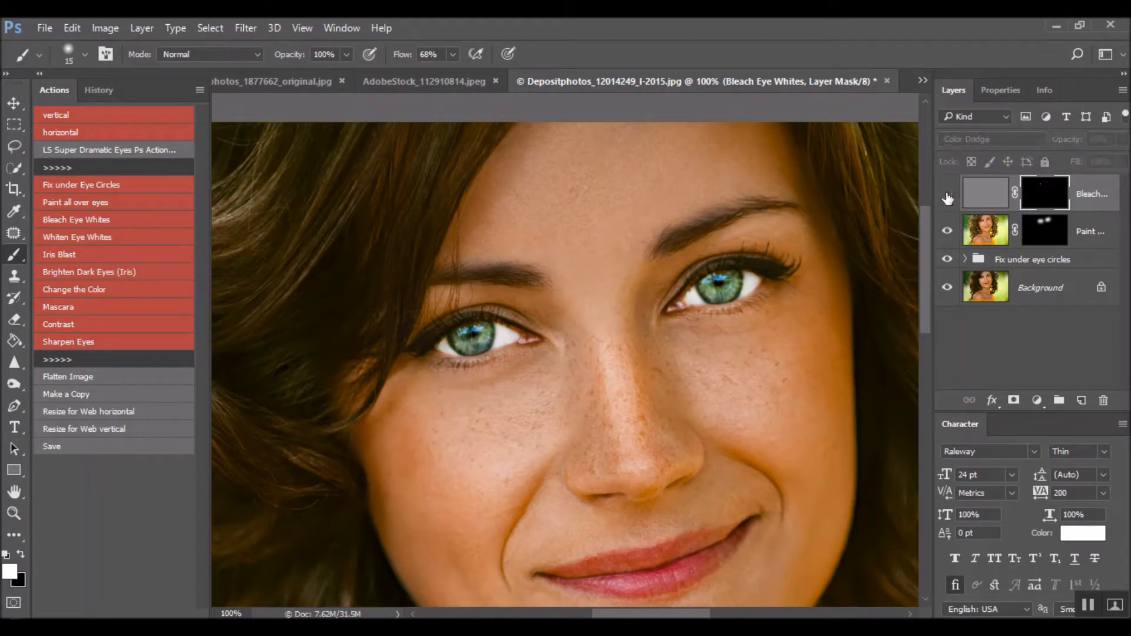
{"action": "left_click", "coordinate": [947, 194]}
{"action": "left_click", "coordinate": [947, 196]}
{"action": "left_click", "coordinate": [948, 196]}
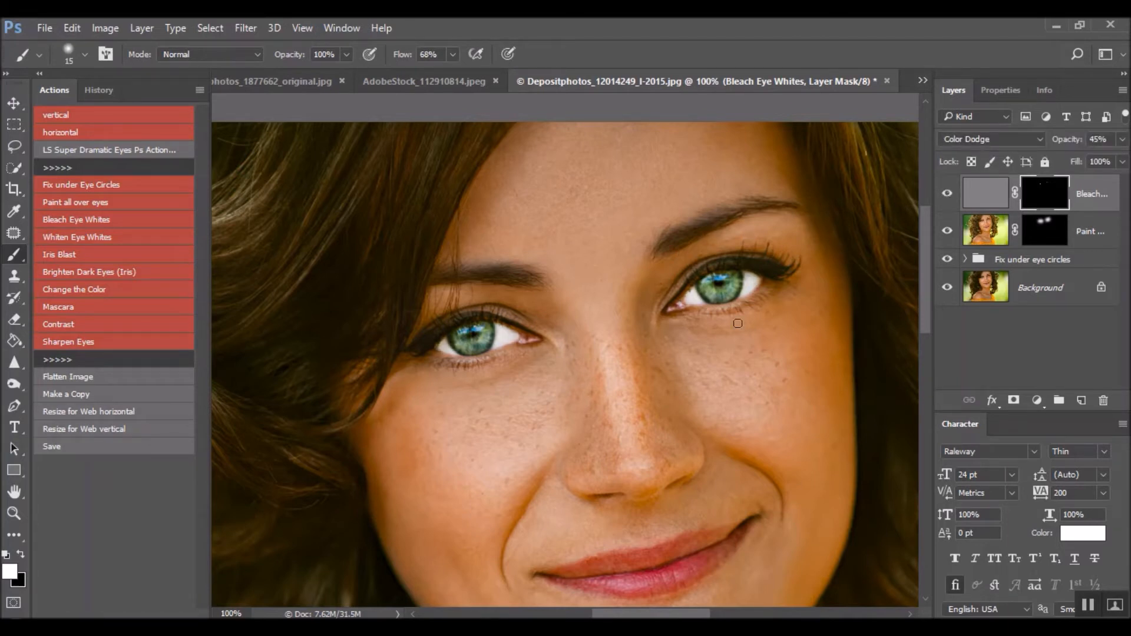
{"action": "left_click", "coordinate": [947, 197]}
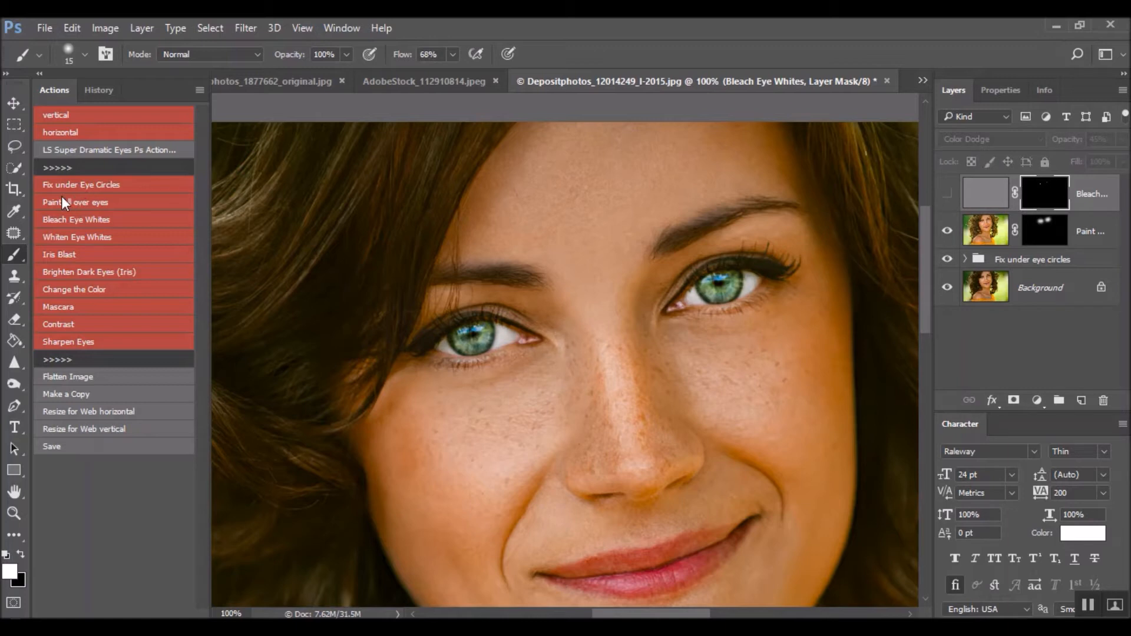
Run the Whiten Eye Whites action and paint its mask white over the whites of both eyes with a 20 px brush.
{"action": "left_click", "coordinate": [81, 238]}
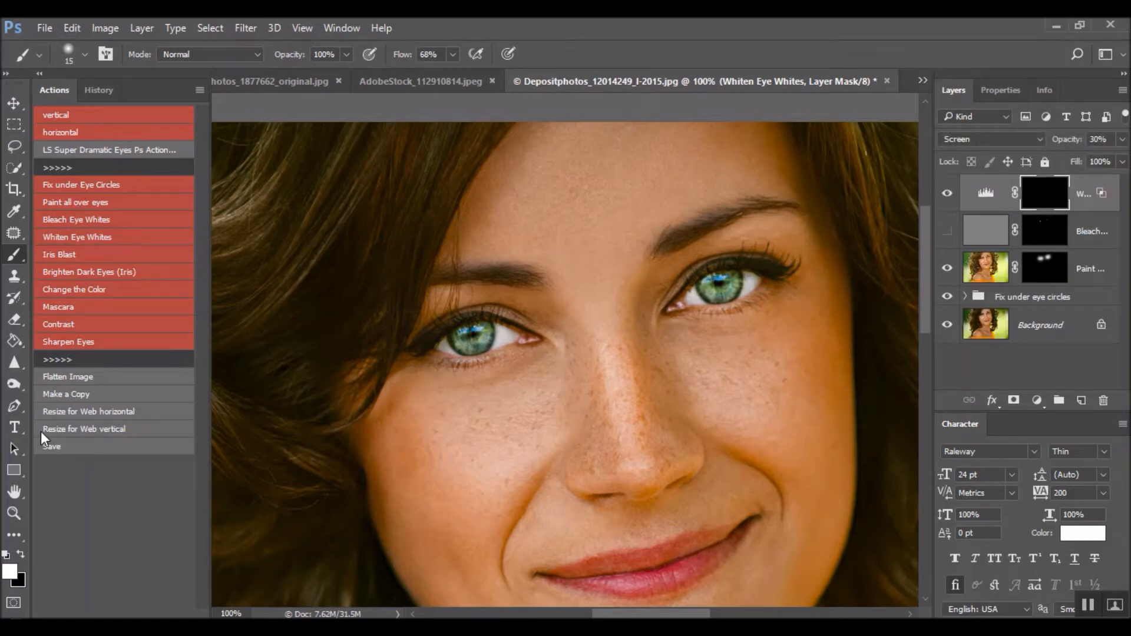
{"action": "key", "text": "ctrl+plus"}
{"action": "key", "text": "bracketright"}
{"action": "mouse_move", "coordinate": [441, 314]}
{"action": "left_mouse_down"}
{"action": "mouse_move", "coordinate": [474, 321]}
{"action": "mouse_move", "coordinate": [433, 339]}
{"action": "mouse_move", "coordinate": [446, 315]}
{"action": "mouse_move", "coordinate": [331, 351]}
{"action": "left_mouse_up"}
{"action": "mouse_move", "coordinate": [833, 245]}
{"action": "left_mouse_down"}
{"action": "mouse_move", "coordinate": [820, 244]}
{"action": "mouse_move", "coordinate": [837, 249]}
{"action": "left_mouse_up"}
{"action": "left_click_drag", "start_coordinate": [831, 325], "coordinate": [729, 342]}
{"action": "left_click_drag", "start_coordinate": [831, 218], "coordinate": [866, 249]}
{"action": "key", "text": "ctrl+minus"}
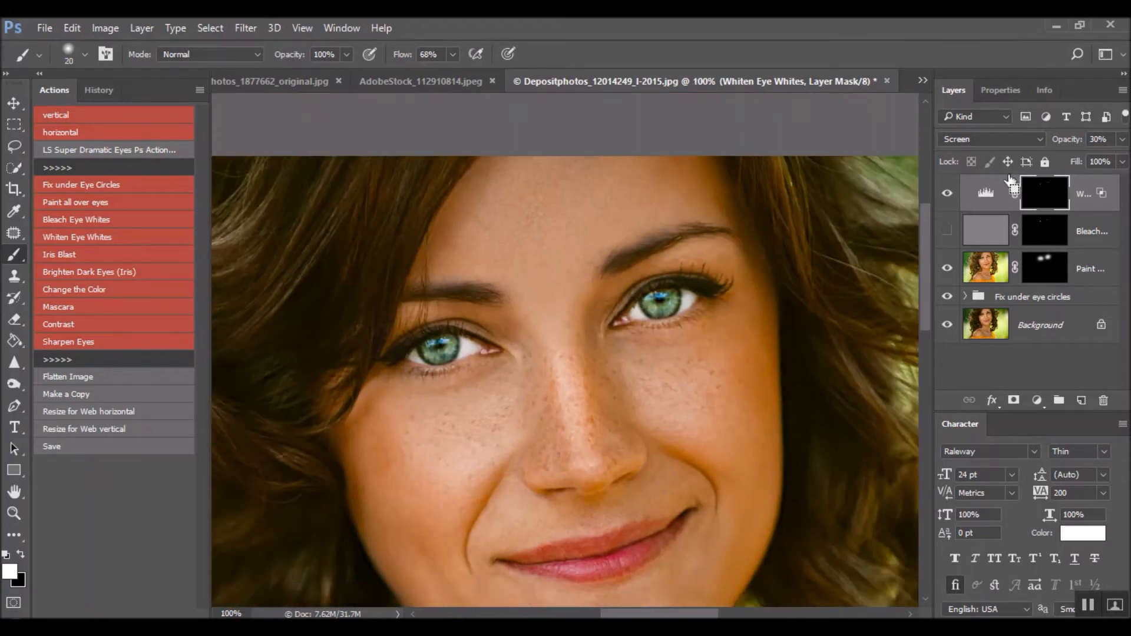
Toggle the Whiten Eye Whites and Bleach Eye Whites layers to compare their effects, leaving only the whitening visible.
{"action": "key", "text": "ctrl+minus"}
{"action": "left_click", "coordinate": [947, 194]}
{"action": "left_click", "coordinate": [947, 194]}
{"action": "left_click", "coordinate": [954, 199]}
{"action": "left_click", "coordinate": [955, 199]}
{"action": "left_click", "coordinate": [954, 199]}
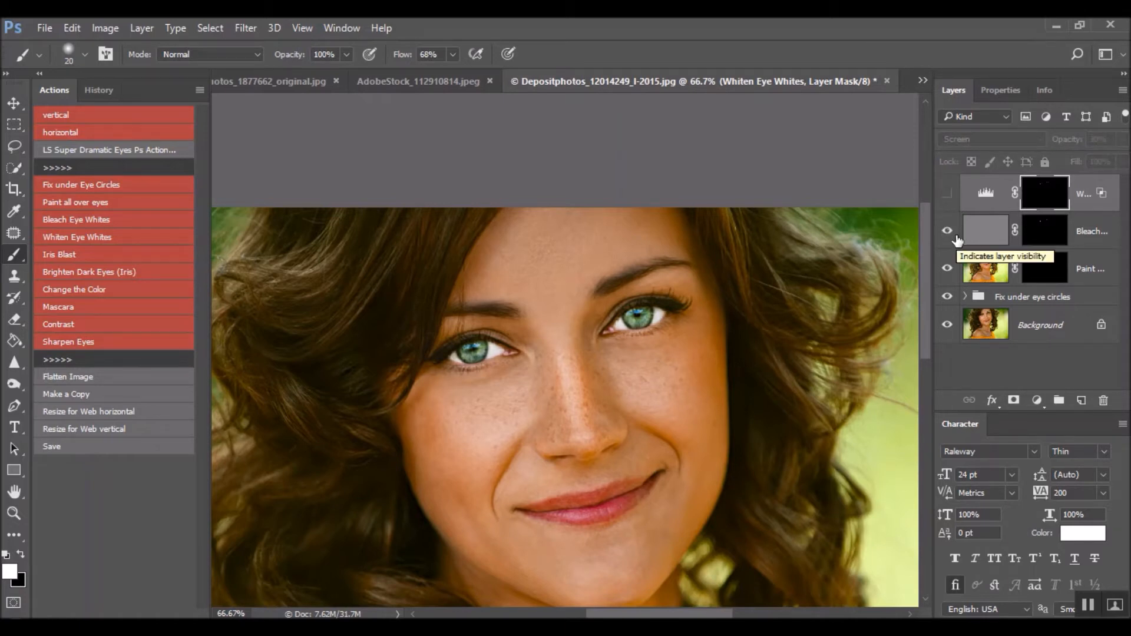
{"action": "left_click", "coordinate": [950, 232]}
{"action": "left_click", "coordinate": [948, 194]}
{"action": "key", "text": "ctrl+plus"}
{"action": "key", "text": "ctrl+plus"}
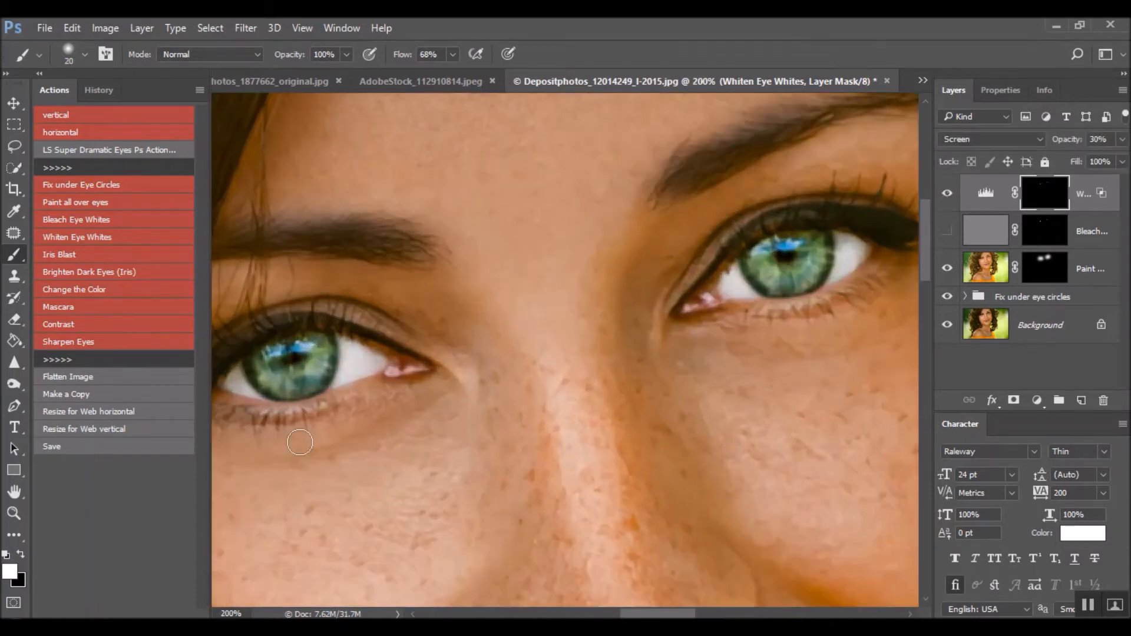
{"action": "key", "text": "ctrl+minus"}
{"action": "key", "text": "ctrl+plus"}
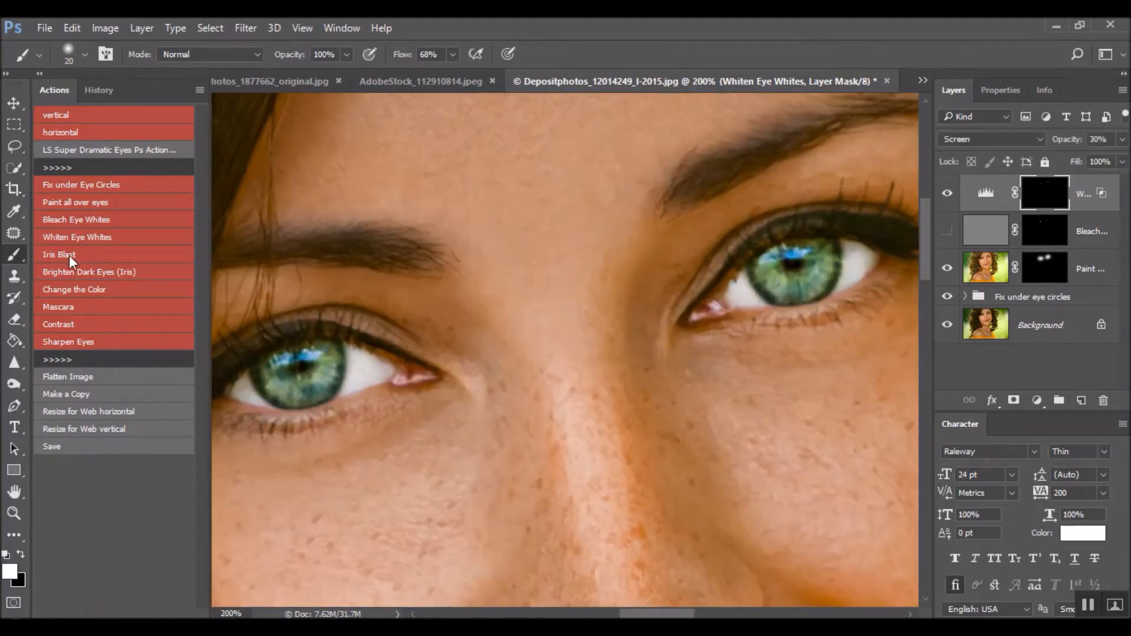
Run the Iris Blast action and paint its mask white over both irises with a 20 px brush.
{"action": "left_click", "coordinate": [80, 255]}
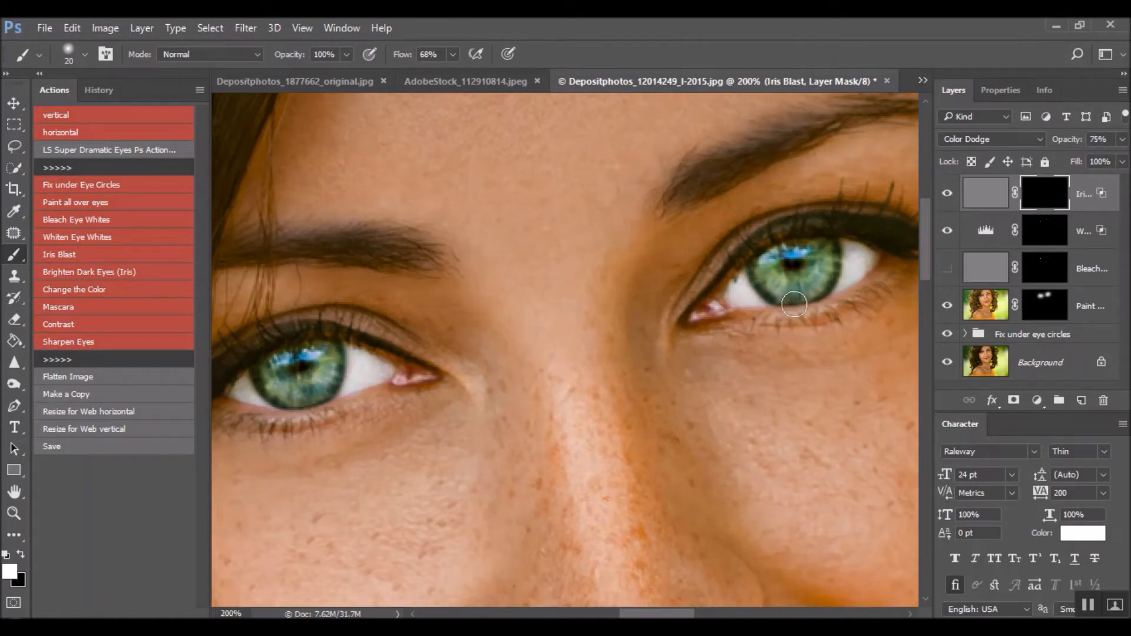
{"action": "mouse_move", "coordinate": [769, 265]}
{"action": "left_mouse_down"}
{"action": "mouse_move", "coordinate": [796, 282]}
{"action": "mouse_move", "coordinate": [820, 259]}
{"action": "mouse_move", "coordinate": [817, 277]}
{"action": "mouse_move", "coordinate": [787, 290]}
{"action": "left_mouse_up"}
{"action": "mouse_move", "coordinate": [292, 368]}
{"action": "left_mouse_down"}
{"action": "mouse_move", "coordinate": [273, 370]}
{"action": "mouse_move", "coordinate": [281, 382]}
{"action": "mouse_move", "coordinate": [317, 377]}
{"action": "mouse_move", "coordinate": [324, 364]}
{"action": "mouse_move", "coordinate": [318, 380]}
{"action": "mouse_move", "coordinate": [304, 359]}
{"action": "mouse_move", "coordinate": [277, 370]}
{"action": "left_mouse_up"}
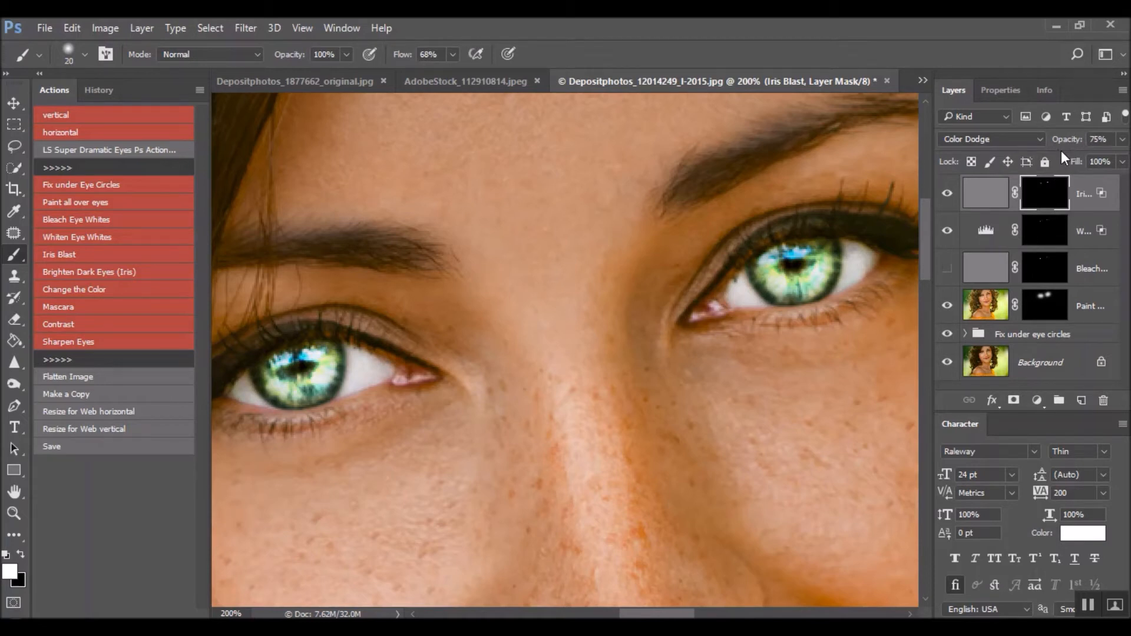
Lower the Iris Blast layer's opacity to 25%, compare it with the layer hidden, and reduce it further to 16%.
{"action": "left_click_drag", "start_coordinate": [1076, 144], "coordinate": [1036, 160]}
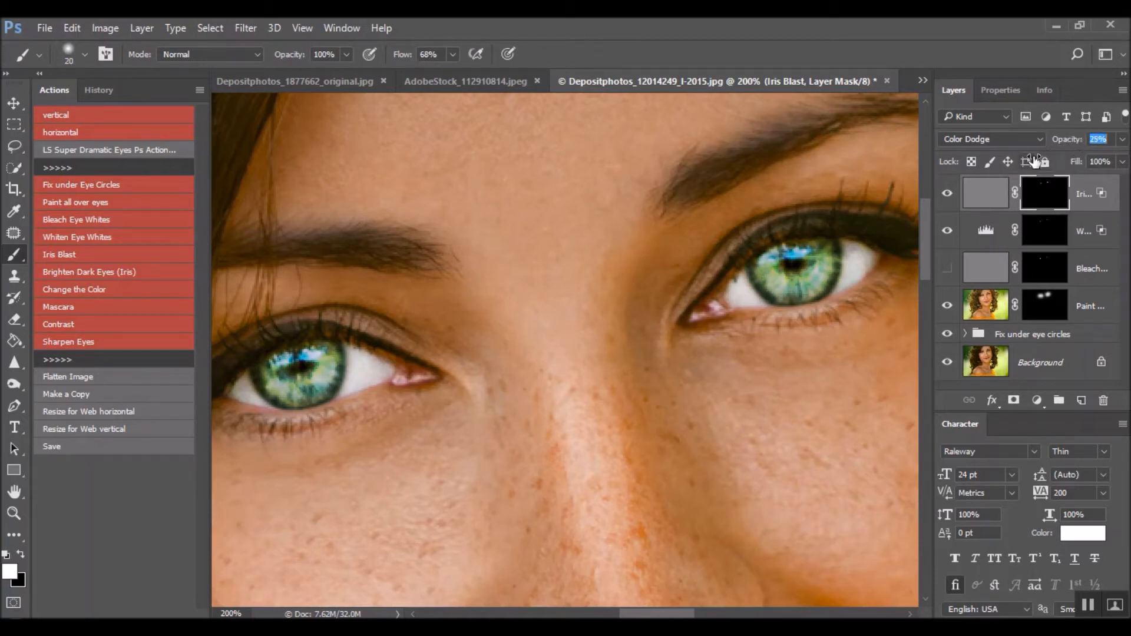
{"action": "left_click", "coordinate": [947, 193]}
{"action": "left_click", "coordinate": [946, 193]}
{"action": "left_click", "coordinate": [947, 193]}
{"action": "left_click", "coordinate": [947, 193]}
{"action": "left_click_drag", "start_coordinate": [1071, 146], "coordinate": [1063, 150]}
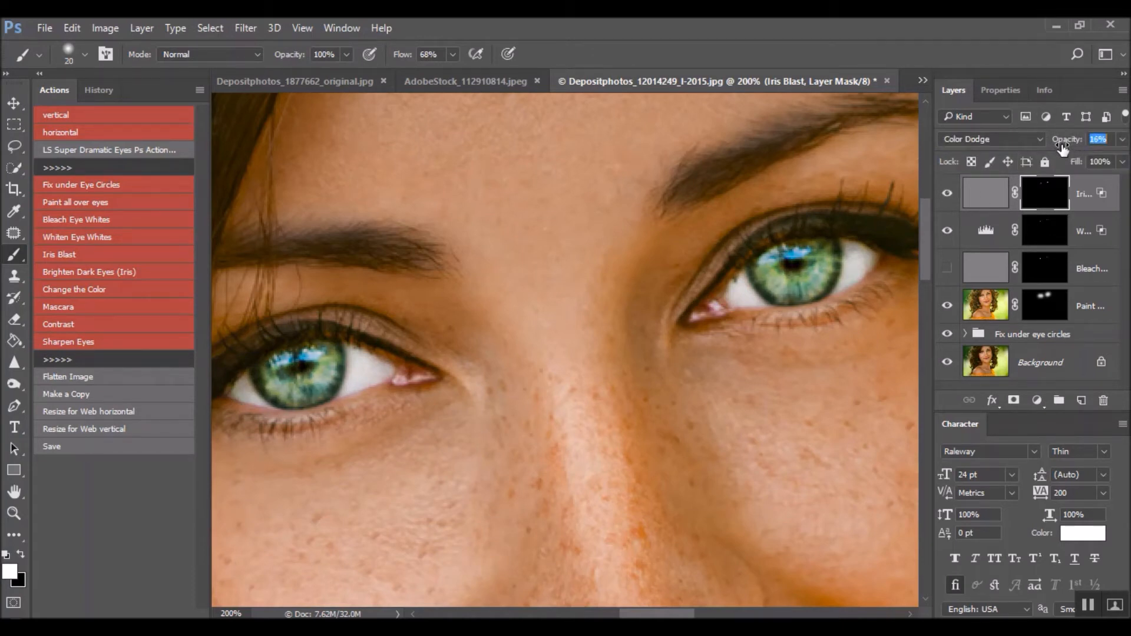
Toggle the Iris Blast layer's visibility to compare the irises up close and from farther away.
{"action": "left_click", "coordinate": [944, 195]}
{"action": "left_click", "coordinate": [944, 195]}
{"action": "key", "text": "ctrl+minus"}
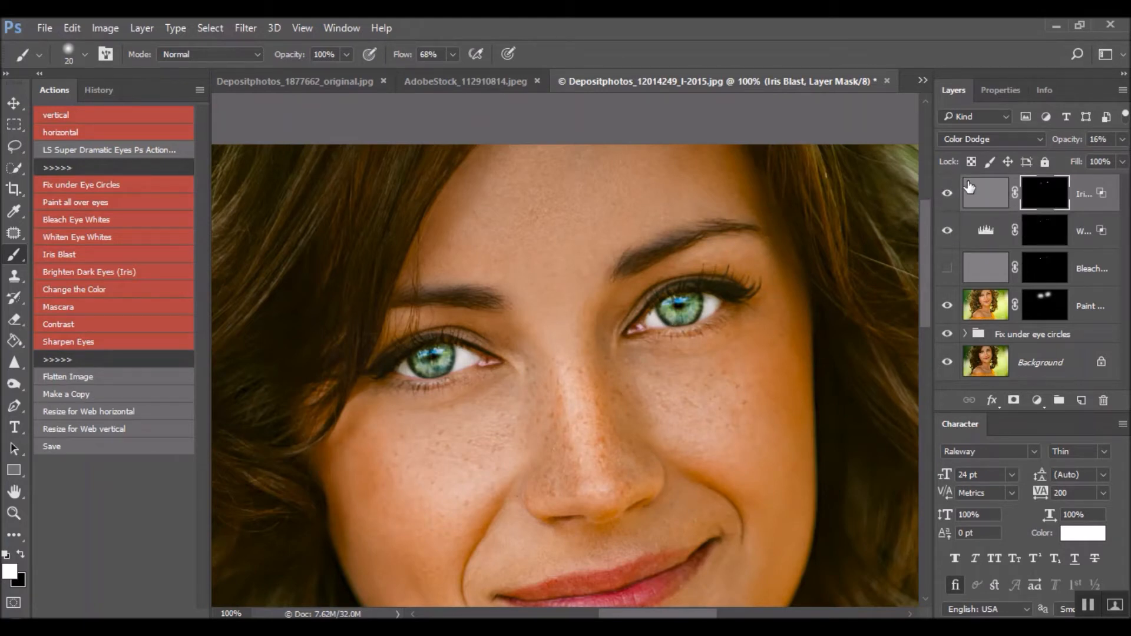
{"action": "left_click", "coordinate": [949, 196]}
{"action": "left_click", "coordinate": [950, 197]}
{"action": "left_click", "coordinate": [948, 196]}
{"action": "key", "text": "ctrl+plus"}
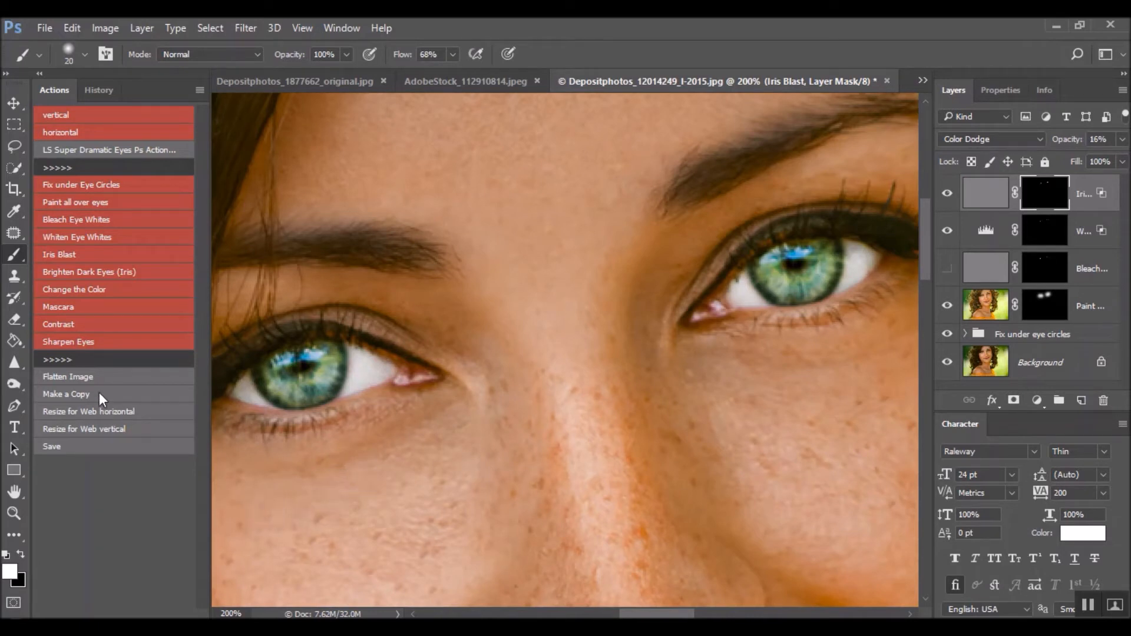
Run the Change the Color action and paint the black mask below its fill layer white over the woman's left iris.
{"action": "left_click", "coordinate": [92, 290]}
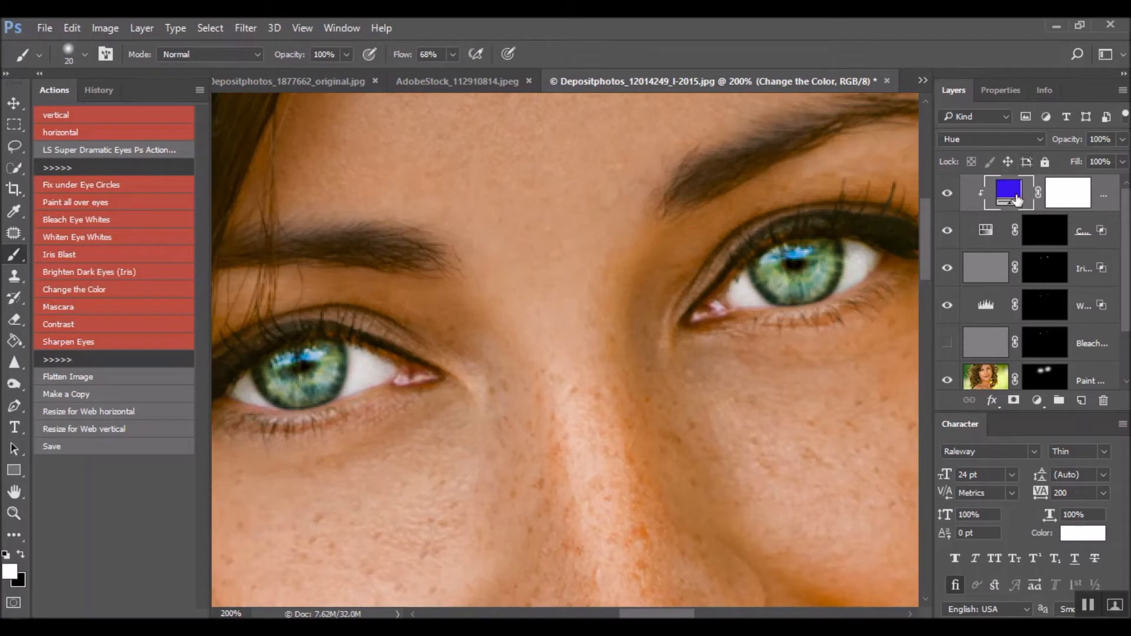
{"action": "left_click", "coordinate": [1027, 243]}
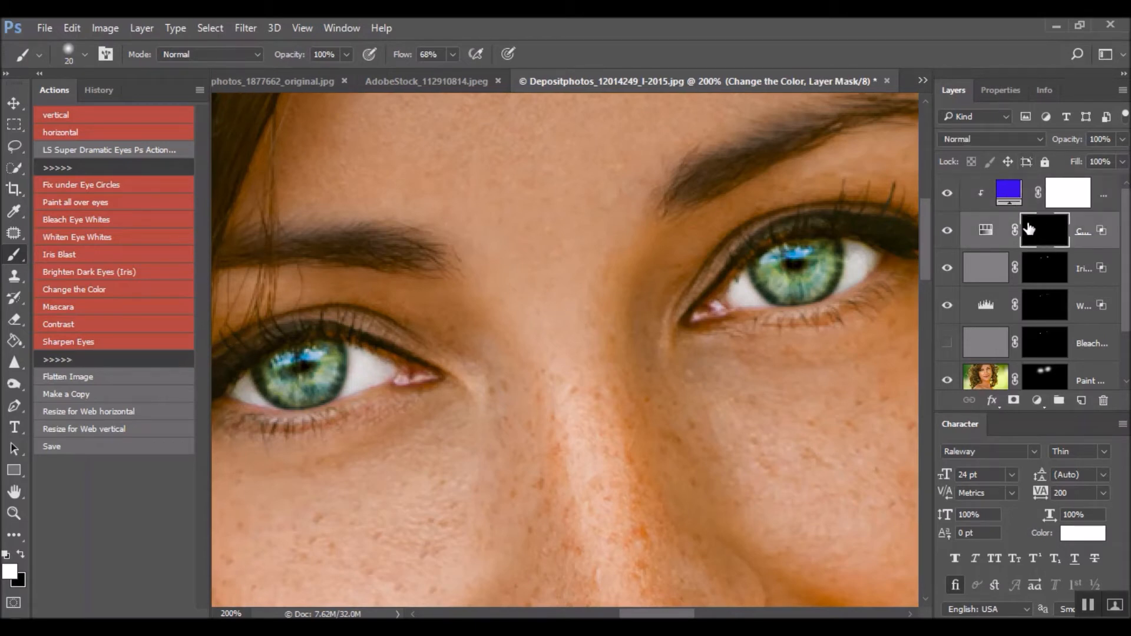
{"action": "mouse_move", "coordinate": [776, 260]}
{"action": "left_mouse_down"}
{"action": "mouse_move", "coordinate": [766, 274]}
{"action": "mouse_move", "coordinate": [777, 288]}
{"action": "mouse_move", "coordinate": [825, 269]}
{"action": "mouse_move", "coordinate": [816, 277]}
{"action": "mouse_move", "coordinate": [800, 262]}
{"action": "mouse_move", "coordinate": [778, 264]}
{"action": "mouse_move", "coordinate": [766, 270]}
{"action": "mouse_move", "coordinate": [779, 290]}
{"action": "left_mouse_up"}
{"action": "mouse_move", "coordinate": [827, 262]}
{"action": "left_mouse_down"}
{"action": "mouse_move", "coordinate": [833, 276]}
{"action": "mouse_move", "coordinate": [810, 256]}
{"action": "mouse_move", "coordinate": [770, 267]}
{"action": "left_mouse_up"}
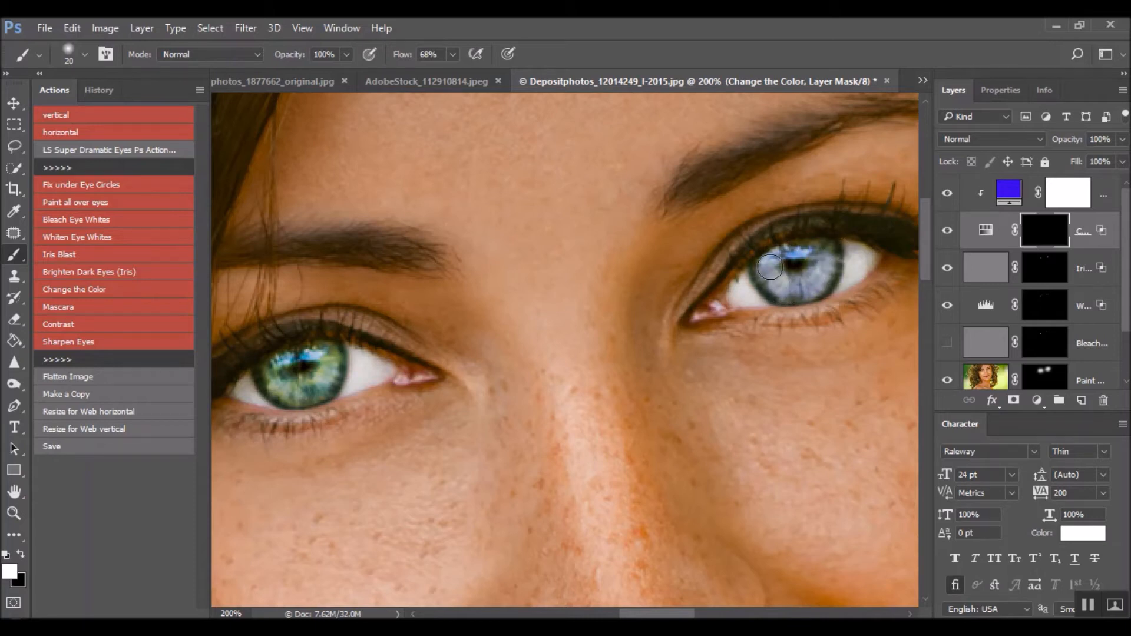
Check the Change the Color mask as a red overlay and paint black around the left iris to remove spill.
{"action": "key", "text": "x"}
{"action": "key", "text": "backslash"}
{"action": "left_click_drag", "start_coordinate": [860, 239], "coordinate": [846, 297]}
{"action": "key", "text": "x"}
{"action": "key", "text": "backslash"}
{"action": "key", "text": "ctrl+minus"}
{"action": "key", "text": "ctrl+minus"}
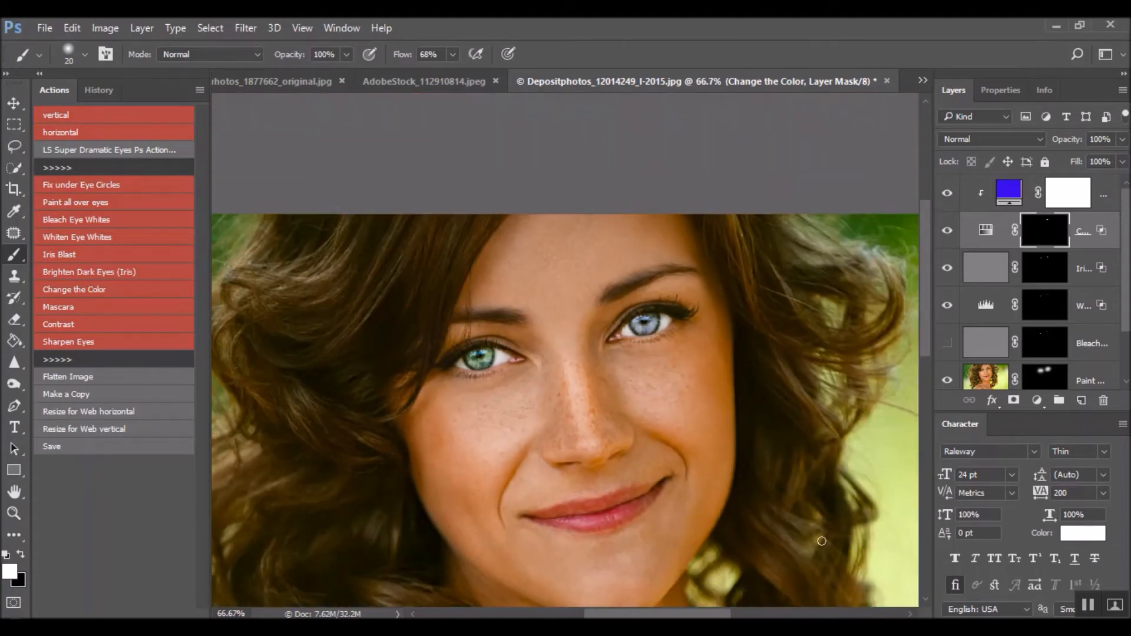
Set the Change the Color layer's solid fill to a dark brown with a hue of 25°.
{"action": "key", "text": "ctrl+plus"}
{"action": "key", "text": "ctrl+plus"}
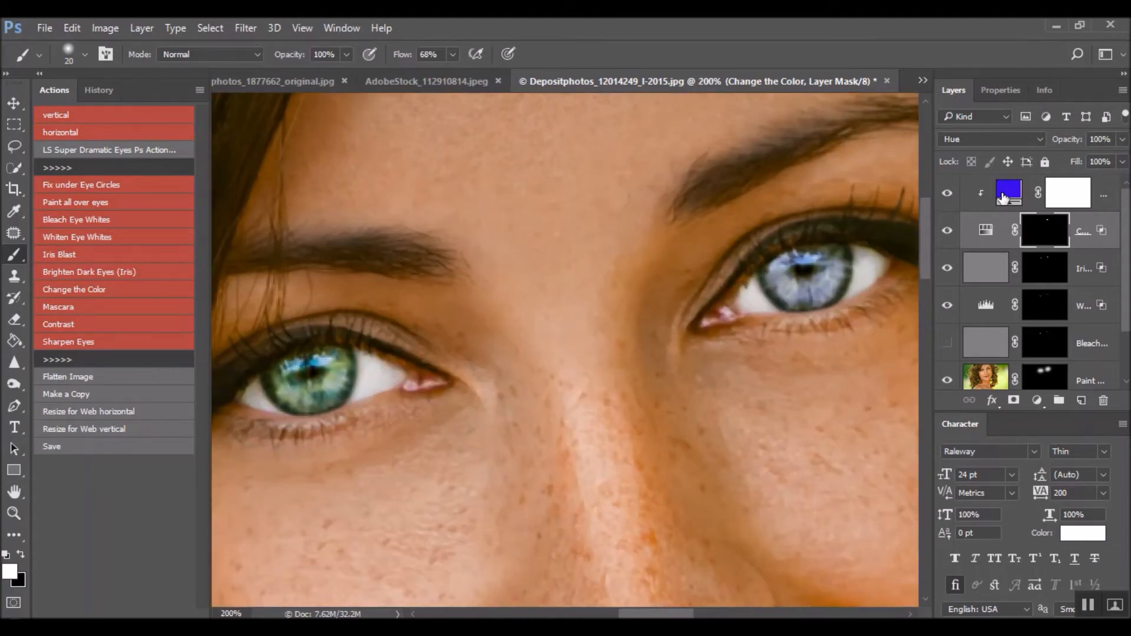
{"action": "double_click", "coordinate": [1008, 191]}
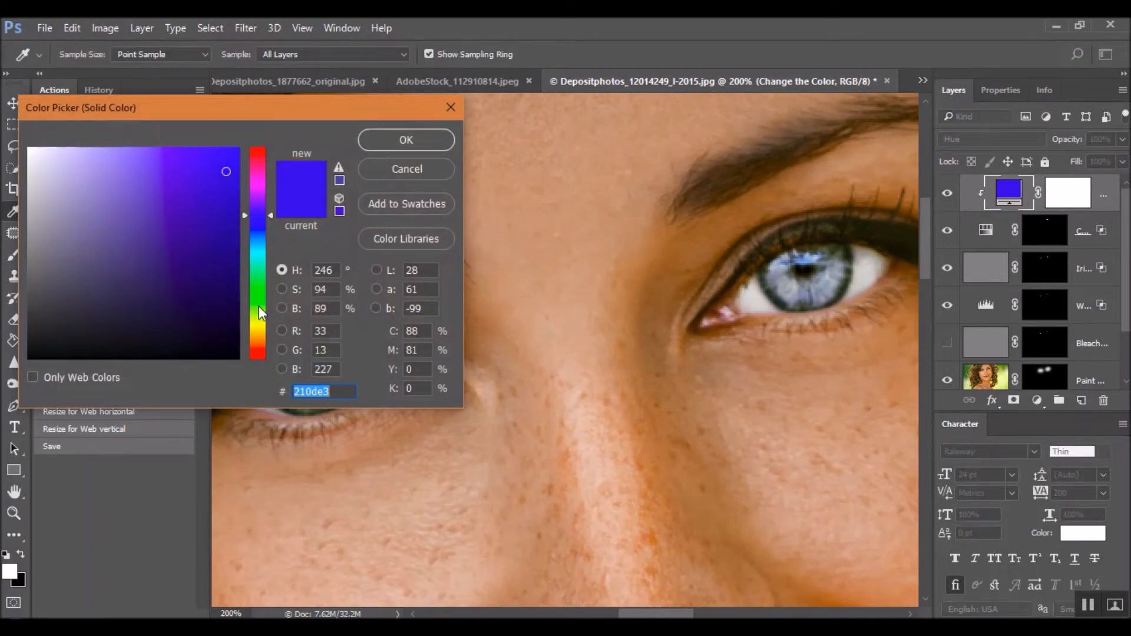
{"action": "left_click", "coordinate": [259, 306]}
{"action": "left_click_drag", "start_coordinate": [273, 120], "coordinate": [650, 306]}
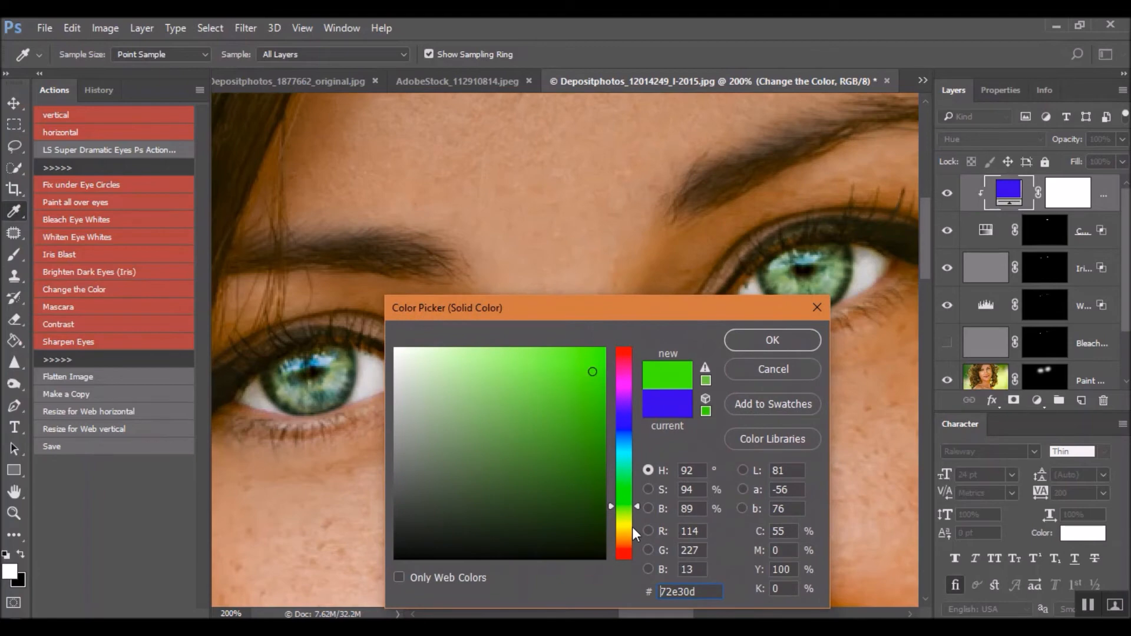
{"action": "left_click", "coordinate": [628, 547]}
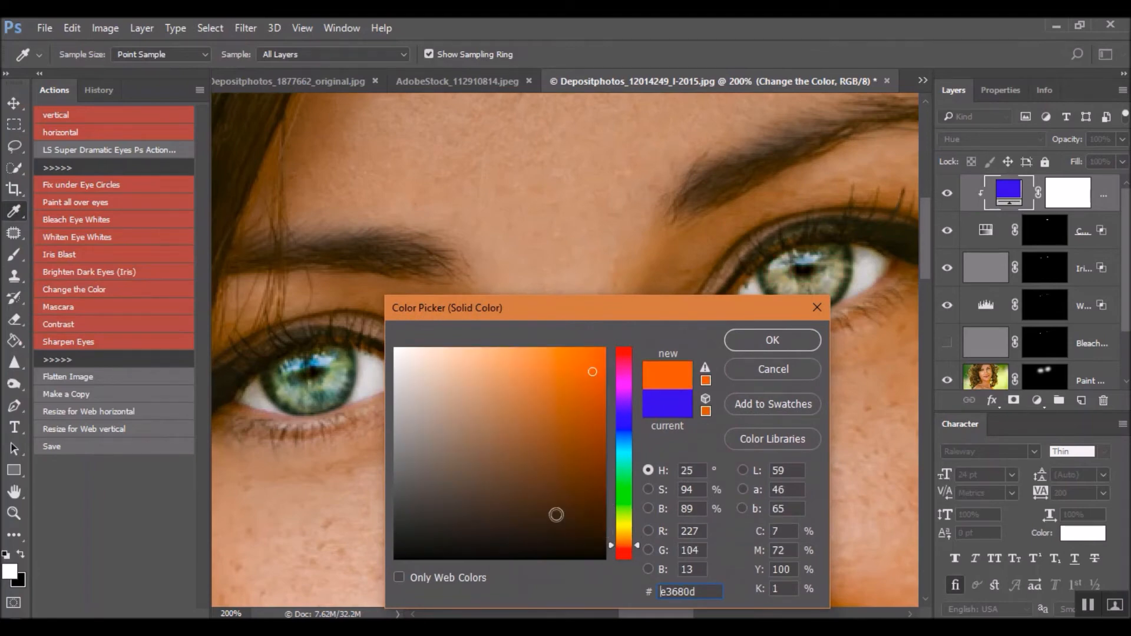
{"action": "left_click", "coordinate": [579, 502]}
{"action": "left_click", "coordinate": [772, 341]}
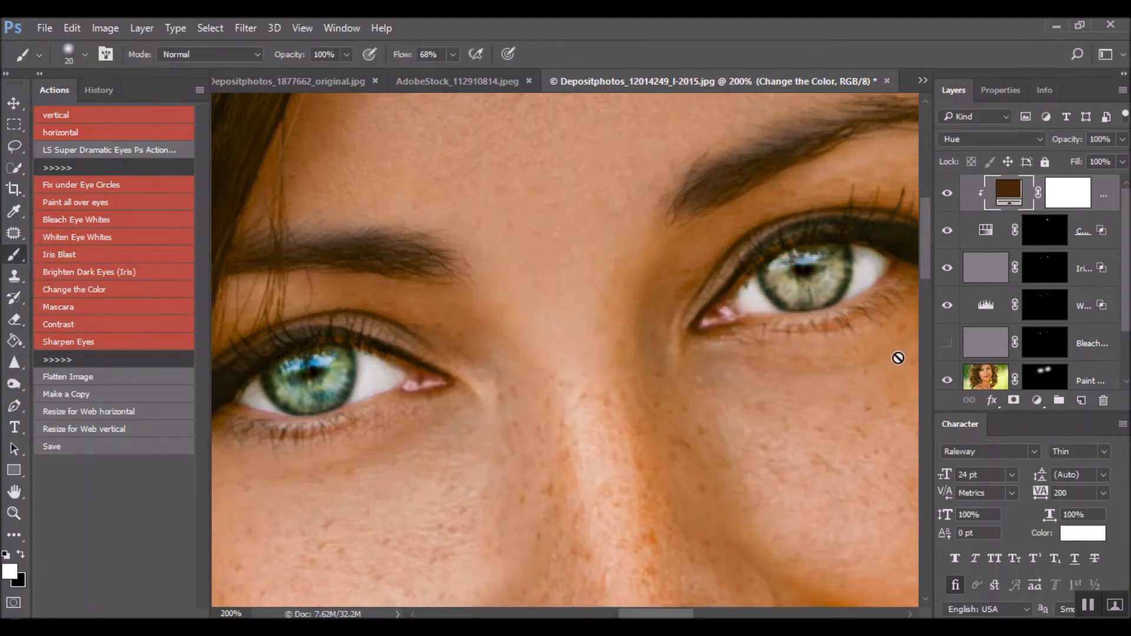
Paint the Change the Color mask white over the woman's right iris and check the coverage with the mask overlay.
{"action": "key", "text": "ctrl+minus"}
{"action": "key", "text": "ctrl+minus"}
{"action": "key", "text": "ctrl+minus"}
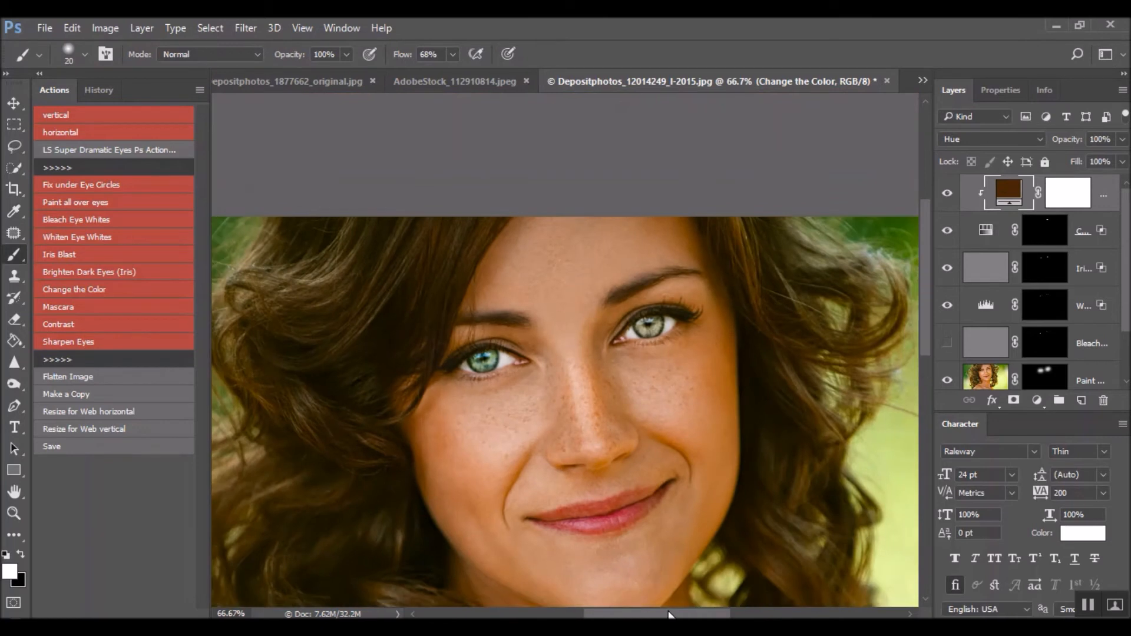
{"action": "key", "text": "ctrl+plus"}
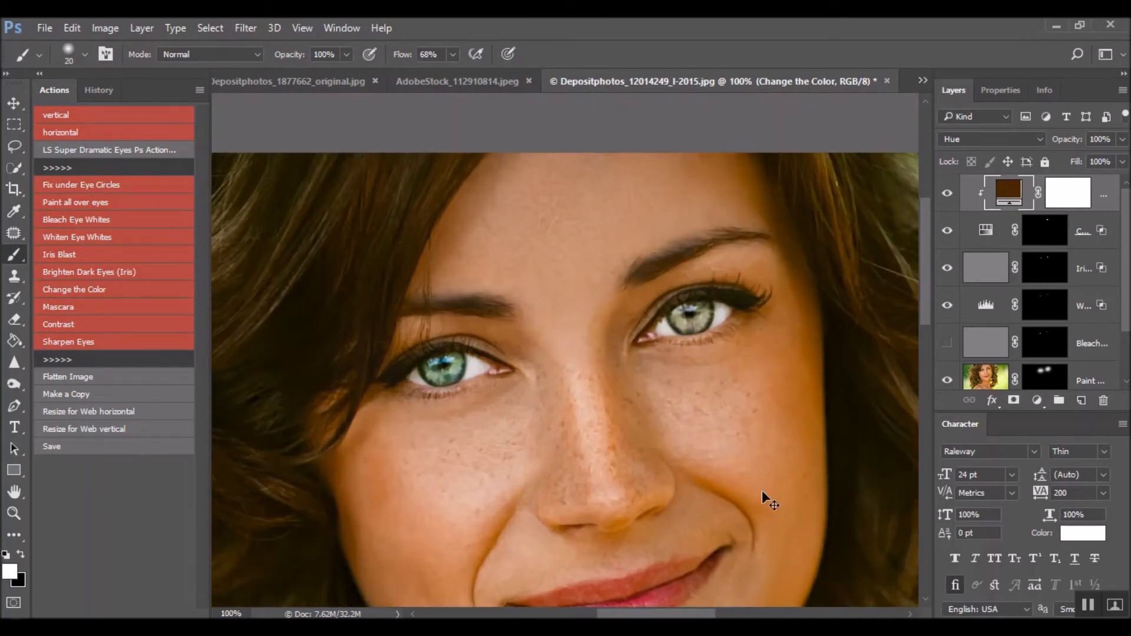
{"action": "key", "text": "ctrl+plus"}
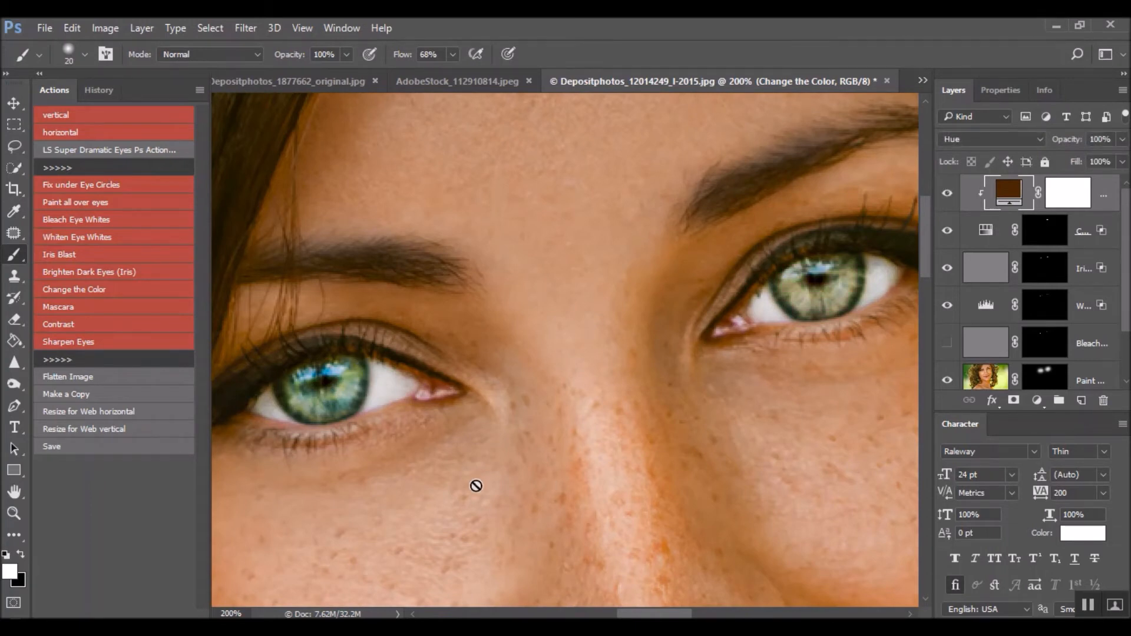
{"action": "left_click", "coordinate": [1043, 234]}
{"action": "mouse_move", "coordinate": [311, 381]}
{"action": "left_mouse_down"}
{"action": "mouse_move", "coordinate": [340, 400]}
{"action": "mouse_move", "coordinate": [351, 387]}
{"action": "mouse_move", "coordinate": [334, 407]}
{"action": "mouse_move", "coordinate": [352, 378]}
{"action": "mouse_move", "coordinate": [310, 381]}
{"action": "mouse_move", "coordinate": [314, 400]}
{"action": "mouse_move", "coordinate": [339, 393]}
{"action": "mouse_move", "coordinate": [356, 365]}
{"action": "mouse_move", "coordinate": [332, 402]}
{"action": "mouse_move", "coordinate": [292, 388]}
{"action": "mouse_move", "coordinate": [327, 404]}
{"action": "left_mouse_up"}
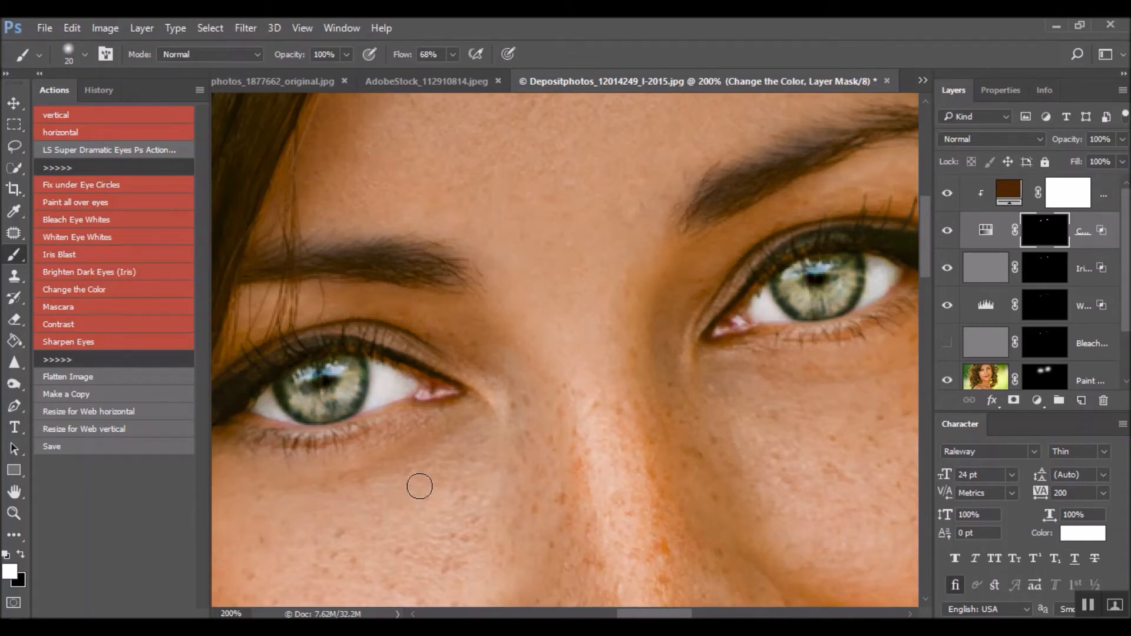
{"action": "key", "text": "backslash"}
{"action": "key", "text": "backslash"}
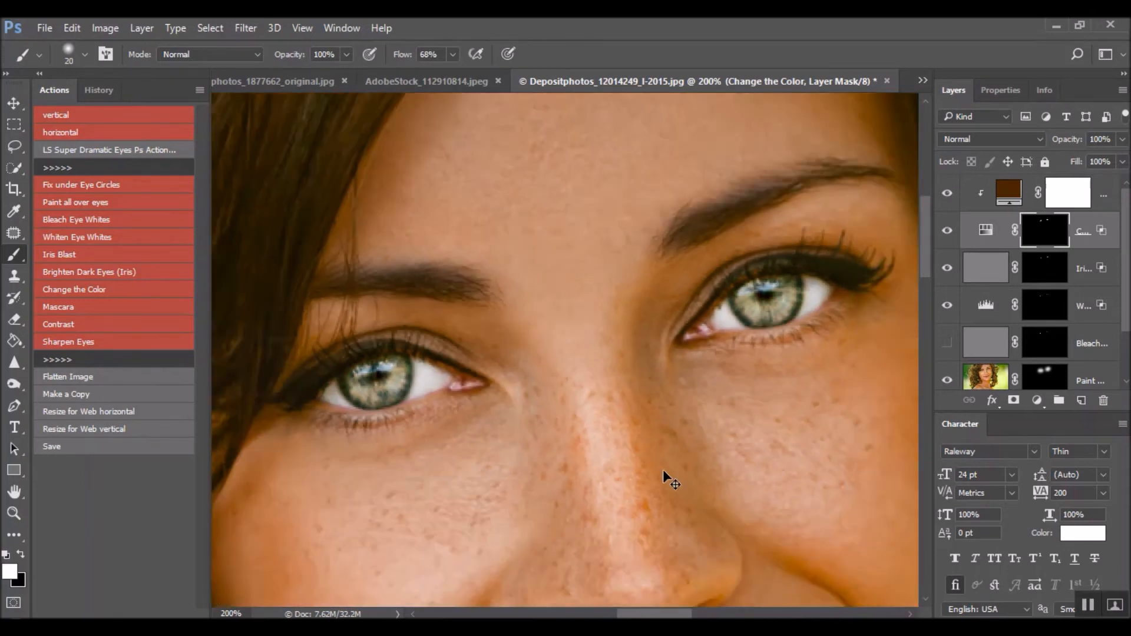
Run the Mascara action and paint its black mask white along the woman's right lash line.
{"action": "key", "text": "ctrl+minus"}
{"action": "key", "text": "ctrl+minus"}
{"action": "key", "text": "ctrl+minus"}
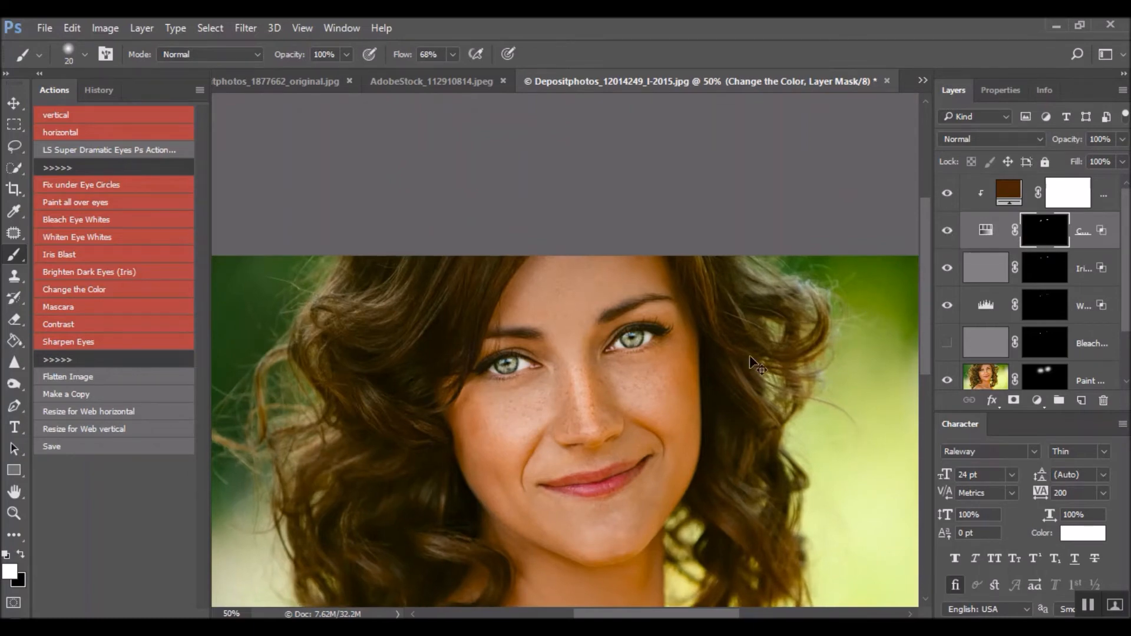
{"action": "key", "text": "ctrl+plus"}
{"action": "key", "text": "ctrl+plus"}
{"action": "key", "text": "ctrl+plus"}
{"action": "key", "text": "ctrl+minus"}
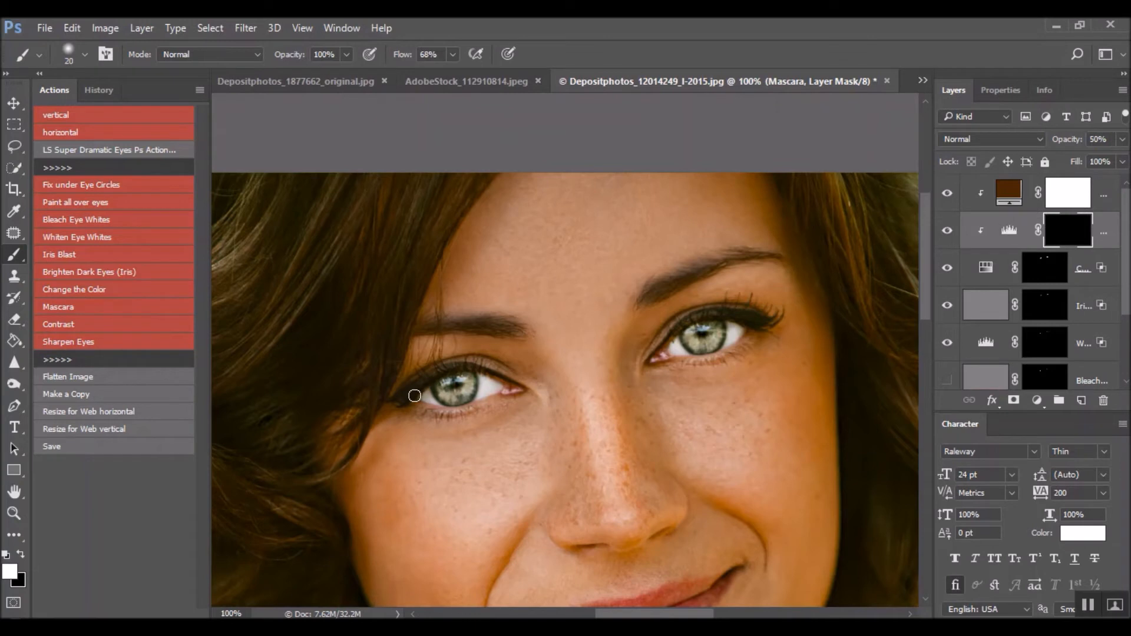
{"action": "mouse_move", "coordinate": [403, 401]}
{"action": "left_mouse_down"}
{"action": "mouse_move", "coordinate": [469, 368]}
{"action": "mouse_move", "coordinate": [495, 377]}
{"action": "mouse_move", "coordinate": [460, 373]}
{"action": "mouse_move", "coordinate": [522, 377]}
{"action": "left_mouse_up"}
Move the Mascara layer above the brown fill layer and release its clipping mask.
{"action": "left_click_drag", "start_coordinate": [1079, 213], "coordinate": [1102, 186]}
{"action": "right_click", "coordinate": [1111, 201]}
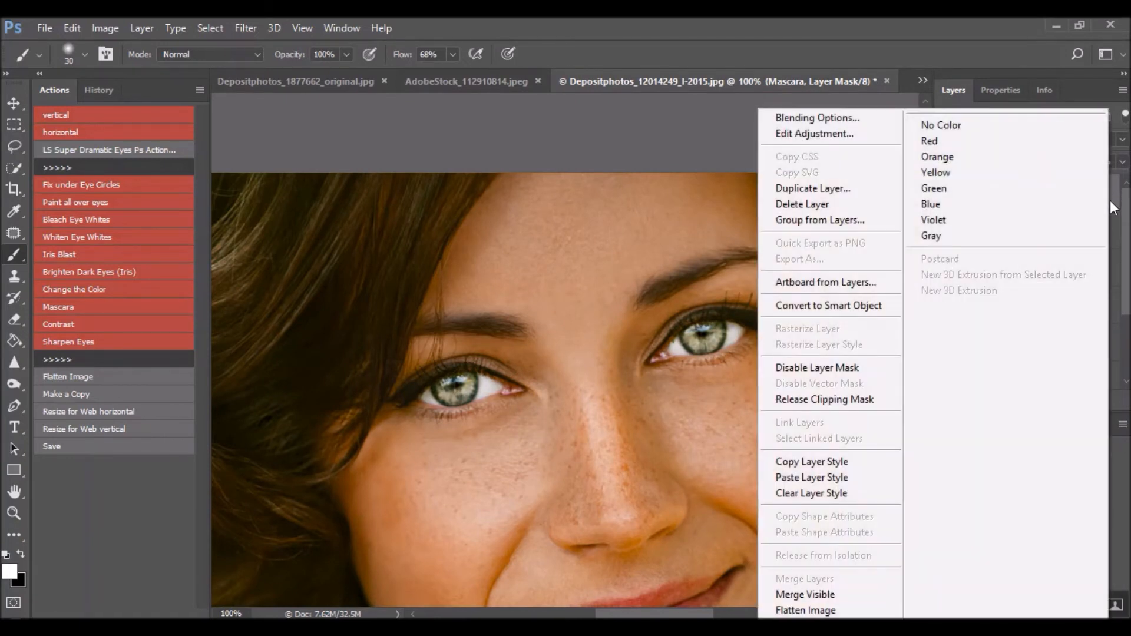
{"action": "left_click", "coordinate": [885, 399]}
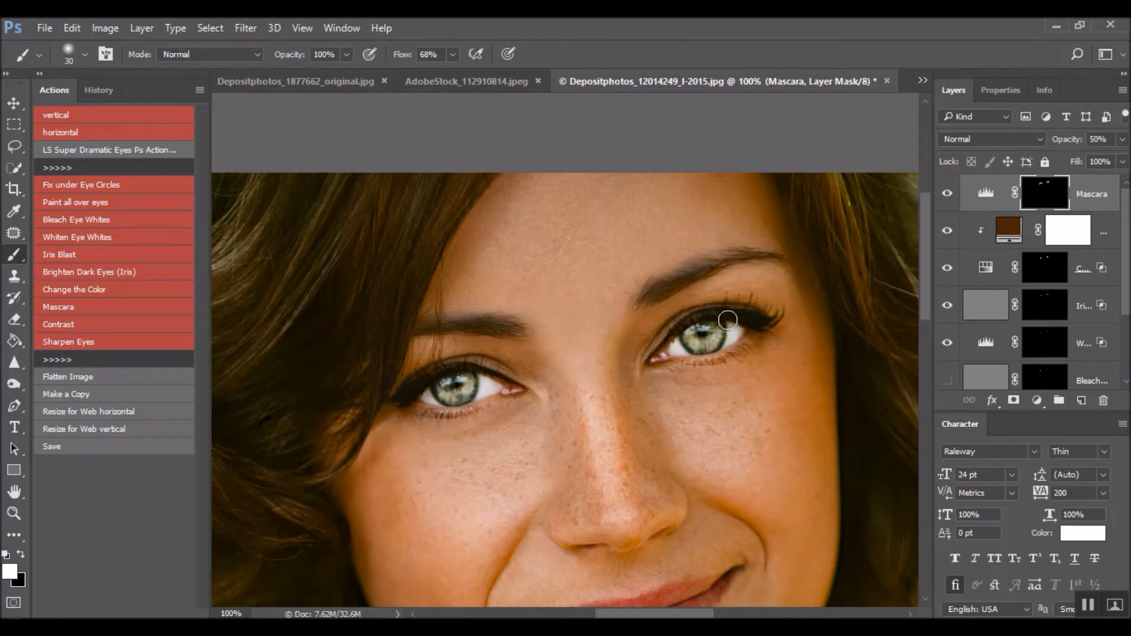
Compare the portrait with the Mascara layer hidden and shown, examining both lash lines up close and from farther away.
{"action": "key", "text": "ctrl+minus"}
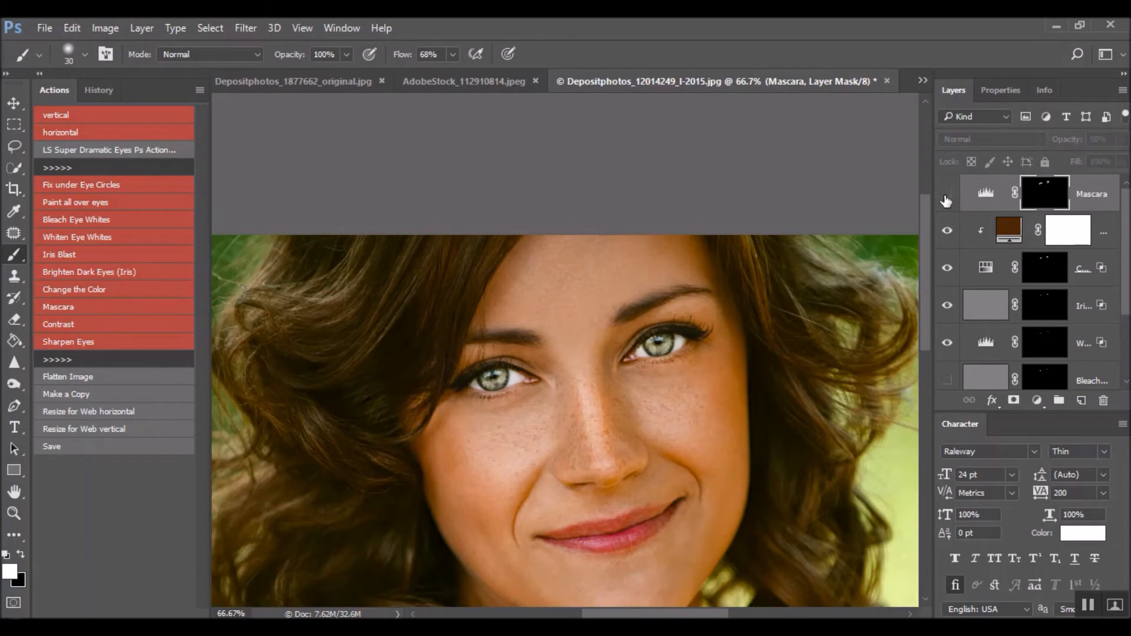
{"action": "key", "text": "ctrl+plus"}
{"action": "key", "text": "ctrl+plus"}
{"action": "scroll", "coordinate": [760, 364], "scroll_direction": "down", "scroll_amount": 2}
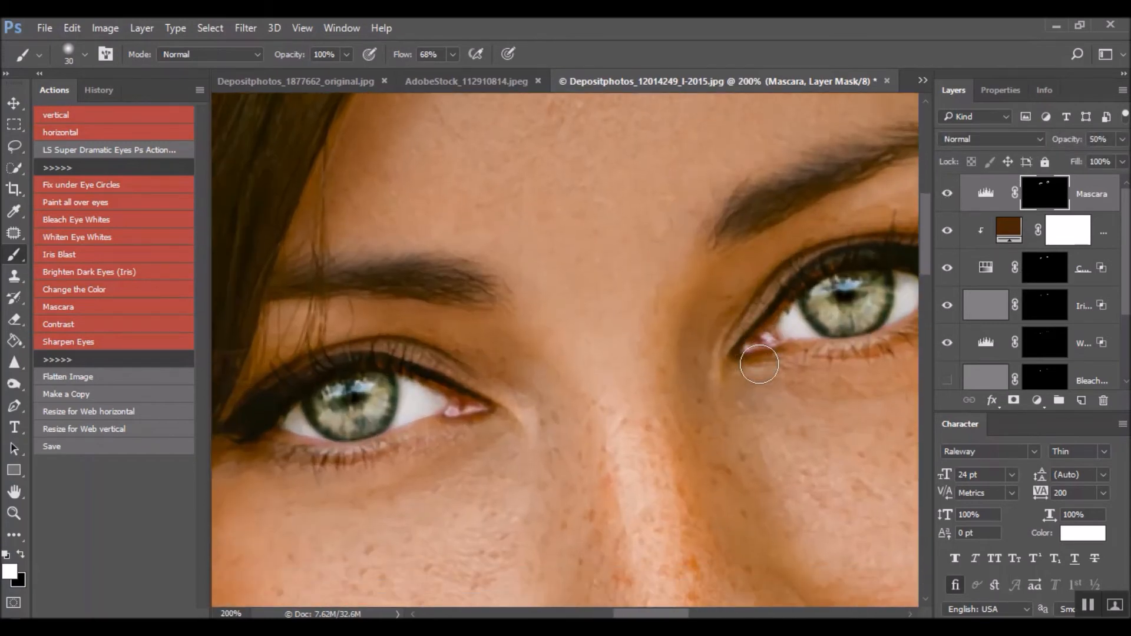
{"action": "key", "text": "ctrl+minus"}
{"action": "key", "text": "ctrl+plus"}
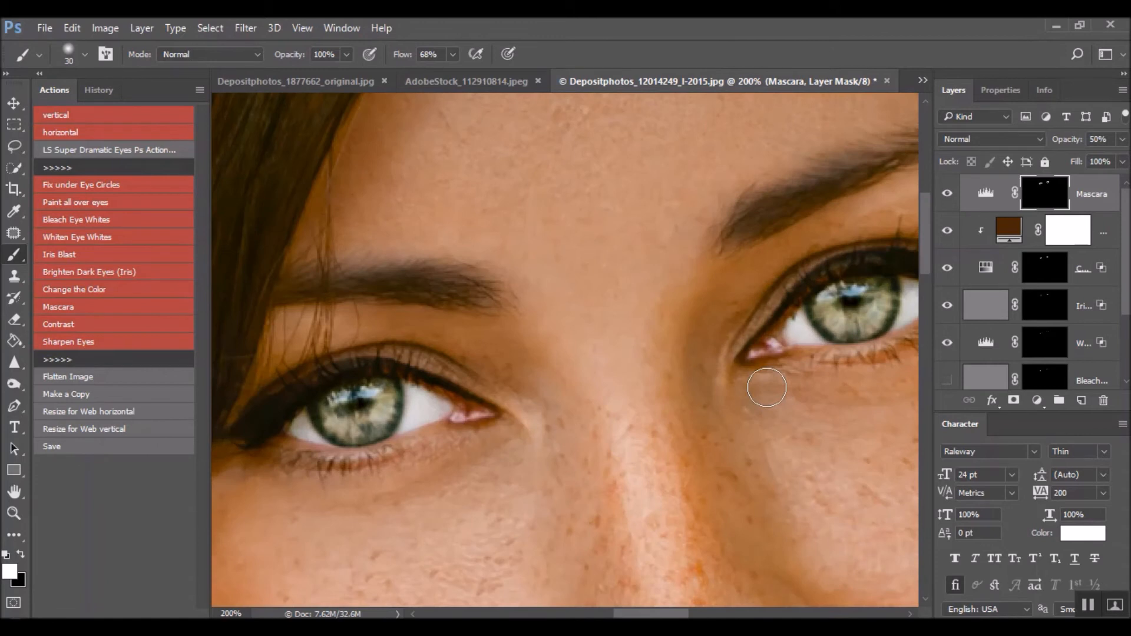
{"action": "key", "text": "ctrl+minus"}
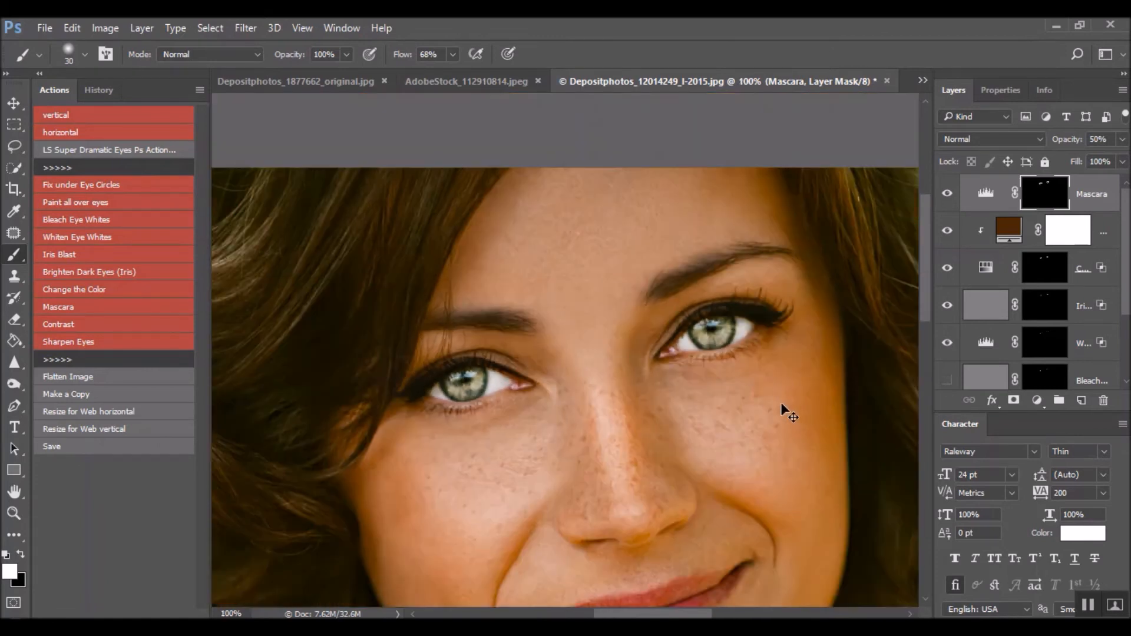
{"action": "key", "text": "ctrl+plus"}
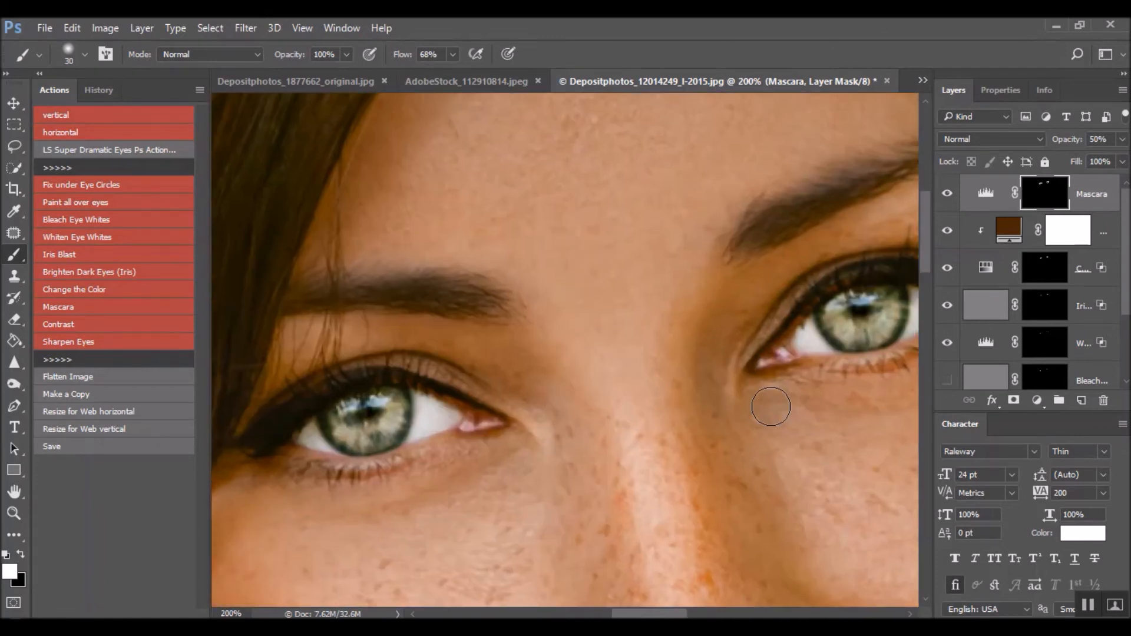
Run the Contrast action and paint its mask white over both irises with a 40 px brush.
{"action": "left_click", "coordinate": [69, 324]}
{"action": "key", "text": "bracketright"}
{"action": "mouse_move", "coordinate": [307, 439]}
{"action": "left_mouse_down"}
{"action": "mouse_move", "coordinate": [405, 411]}
{"action": "mouse_move", "coordinate": [457, 420]}
{"action": "mouse_move", "coordinate": [325, 439]}
{"action": "left_mouse_up"}
{"action": "key", "text": "ctrl+minus"}
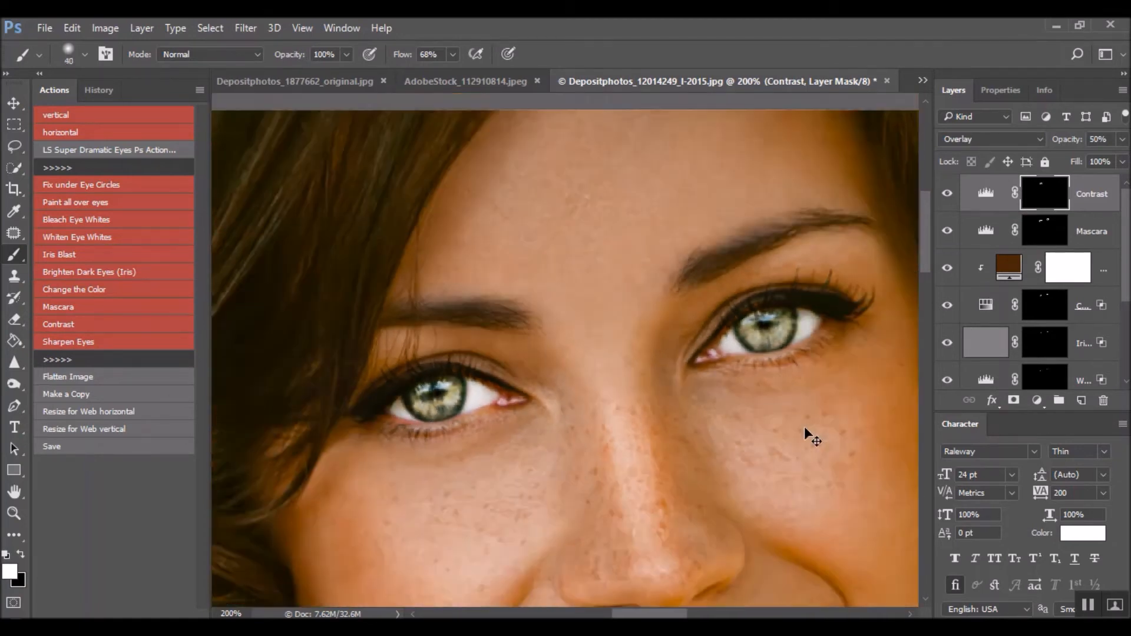
{"action": "left_click_drag", "start_coordinate": [744, 328], "coordinate": [726, 329]}
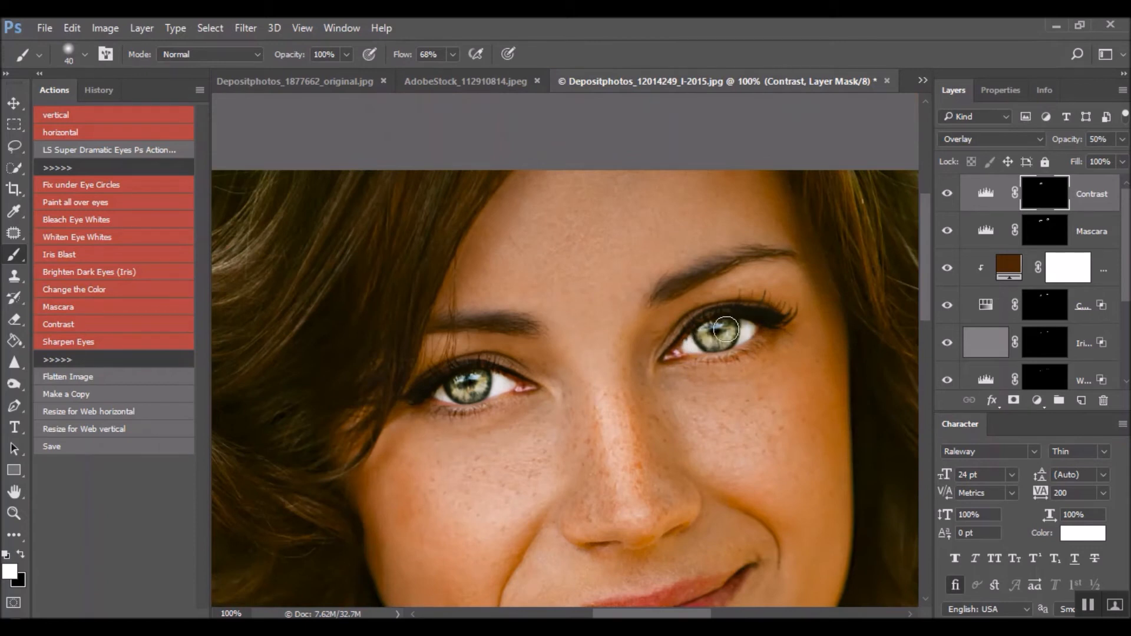
Compare the eyes with the Contrast layer hidden and shown, and lower that layer's opacity.
{"action": "key", "text": "ctrl+minus"}
{"action": "key", "text": "ctrl+minus"}
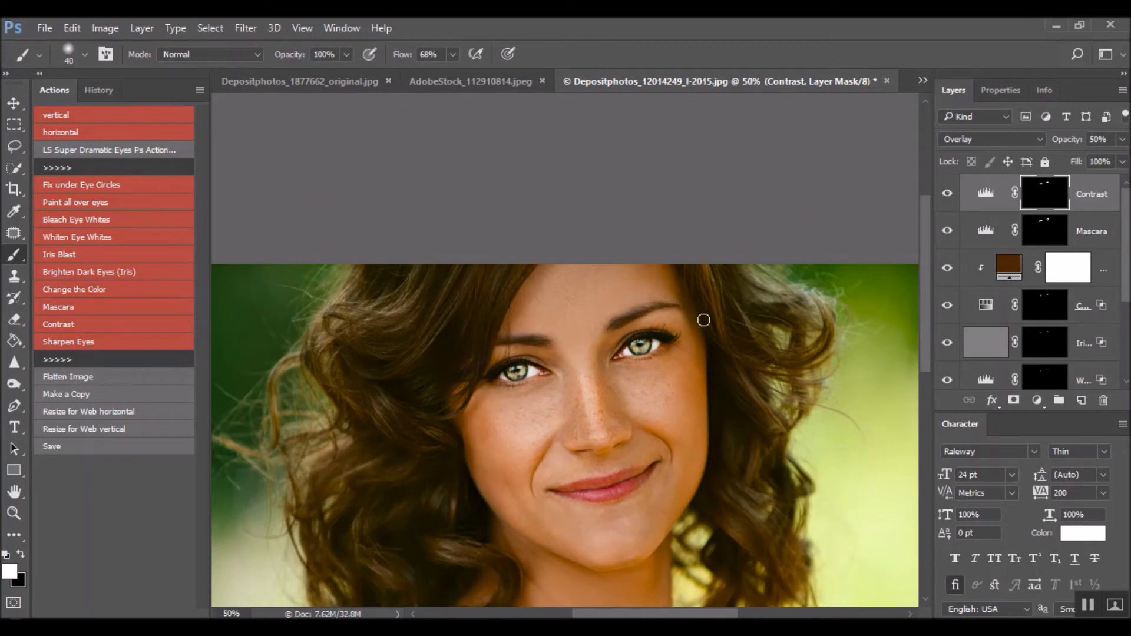
{"action": "key", "text": "ctrl+plus"}
{"action": "key", "text": "ctrl+plus"}
{"action": "key", "text": "ctrl+plus"}
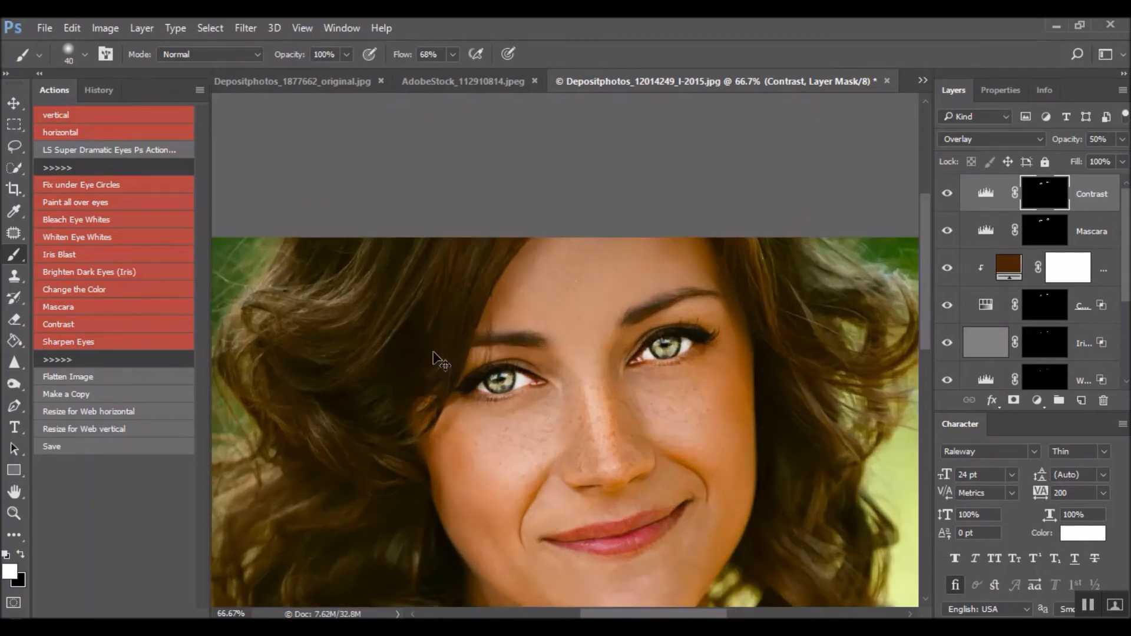
{"action": "key", "text": "ctrl+minus"}
{"action": "left_click", "coordinate": [948, 195]}
{"action": "left_click", "coordinate": [948, 194]}
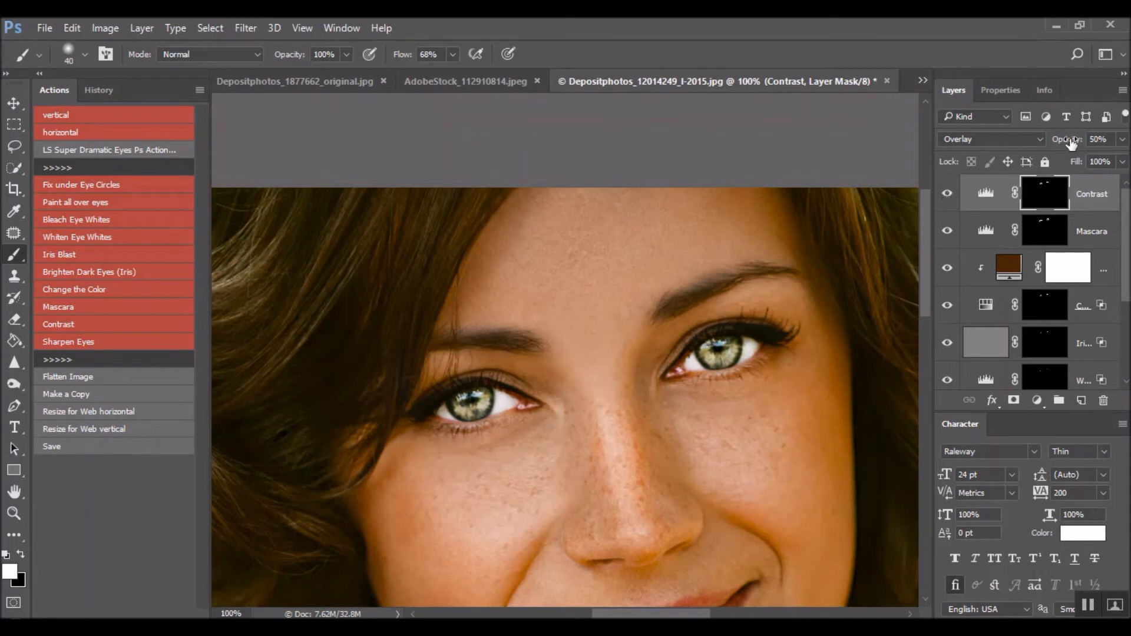
{"action": "left_click", "coordinate": [1099, 139]}
{"action": "type", "text": "3"}
Run the Sharpen Eyes action, continue past its message, and apply High Pass with a radius of 2.9 pixels.
{"action": "left_click", "coordinate": [169, 334]}
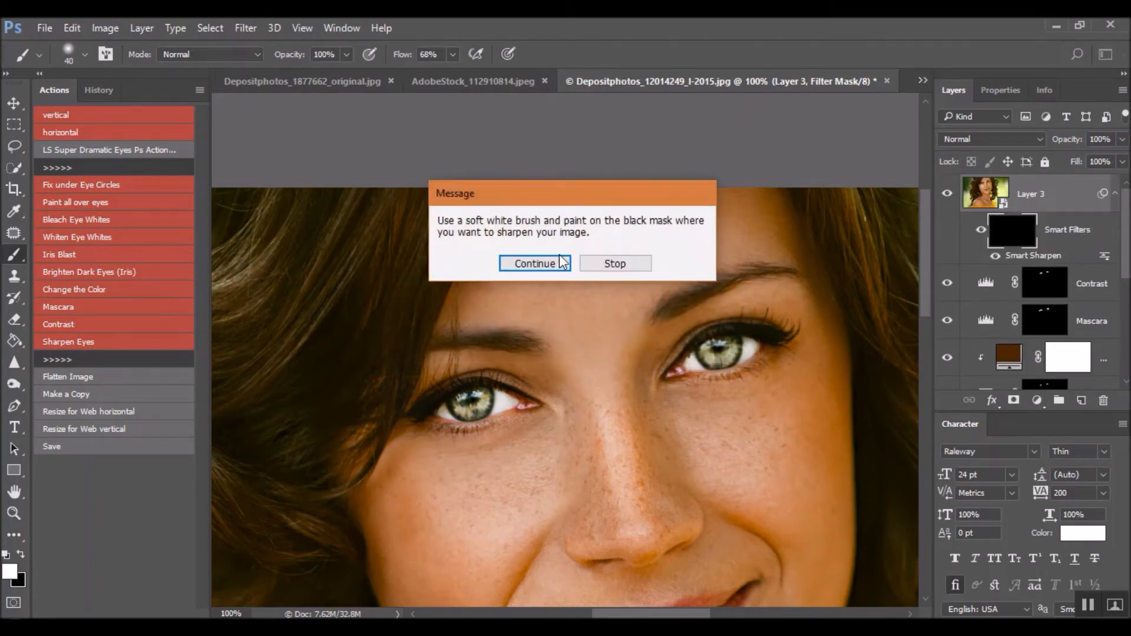
{"action": "left_click", "coordinate": [551, 266]}
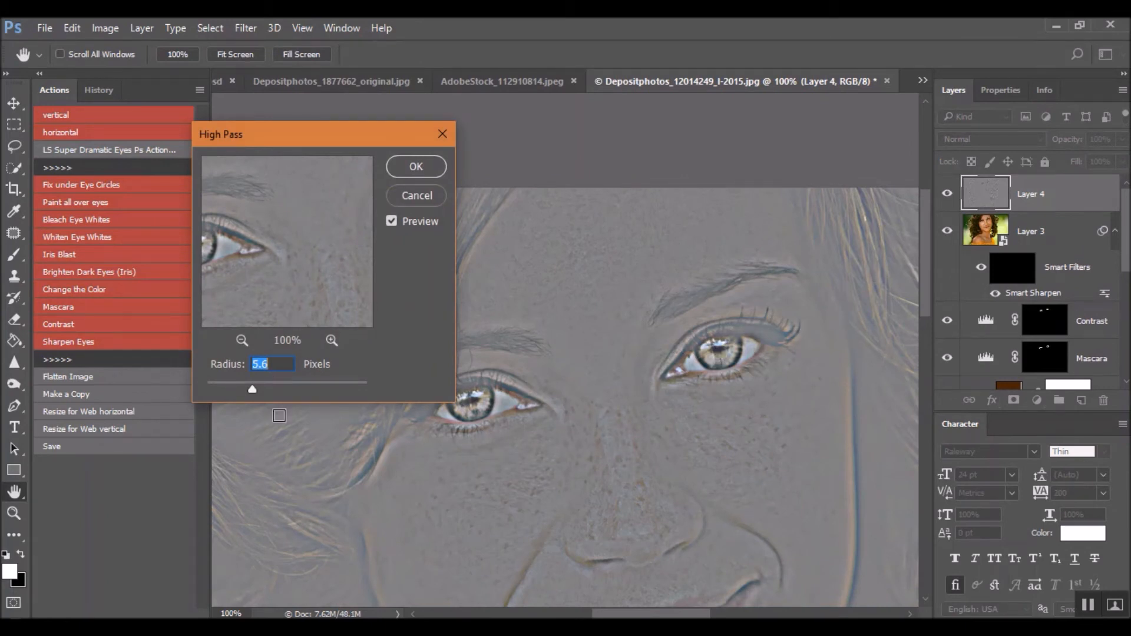
{"action": "left_click_drag", "start_coordinate": [227, 372], "coordinate": [151, 381]}
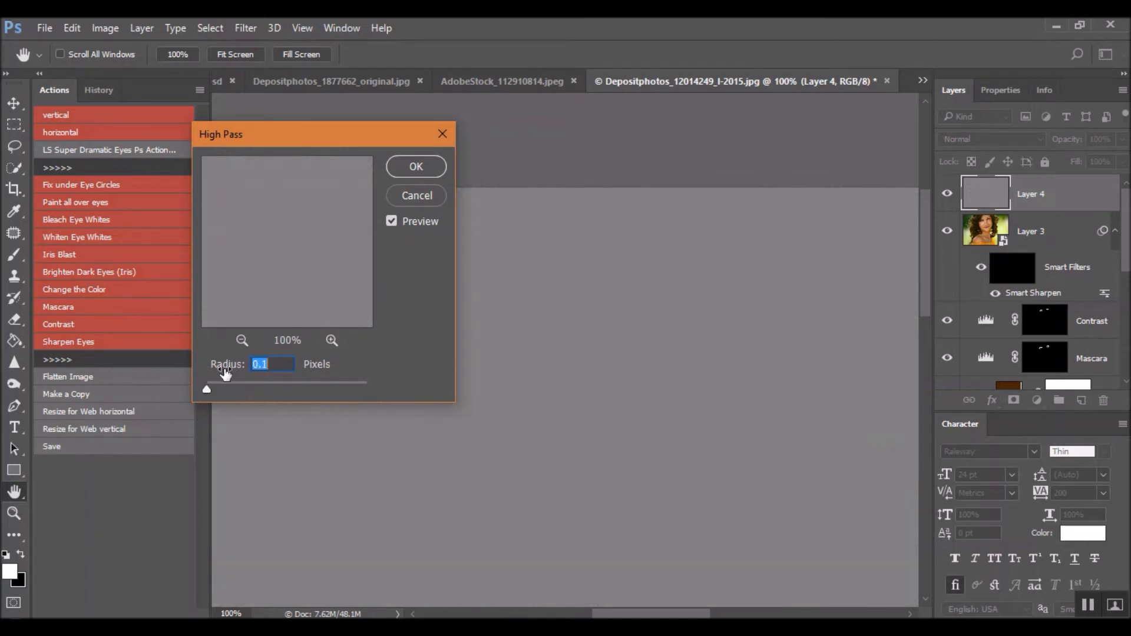
{"action": "mouse_move", "coordinate": [222, 369]}
{"action": "left_mouse_down"}
{"action": "mouse_move", "coordinate": [264, 362]}
{"action": "mouse_move", "coordinate": [215, 362]}
{"action": "mouse_move", "coordinate": [237, 360]}
{"action": "left_mouse_up"}
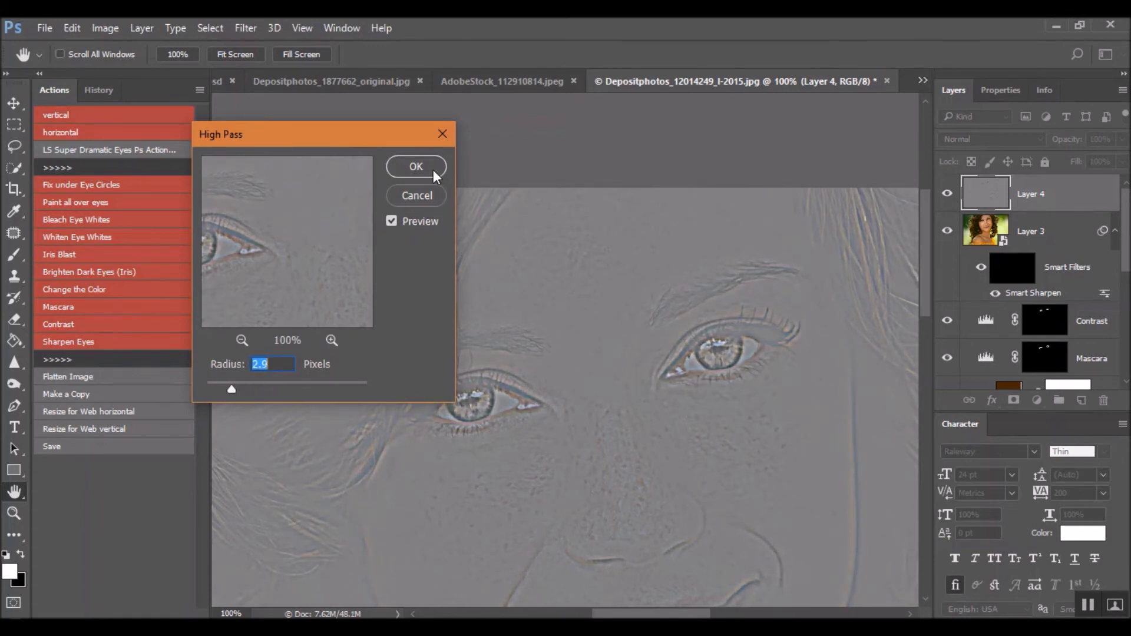
{"action": "left_click", "coordinate": [416, 166]}
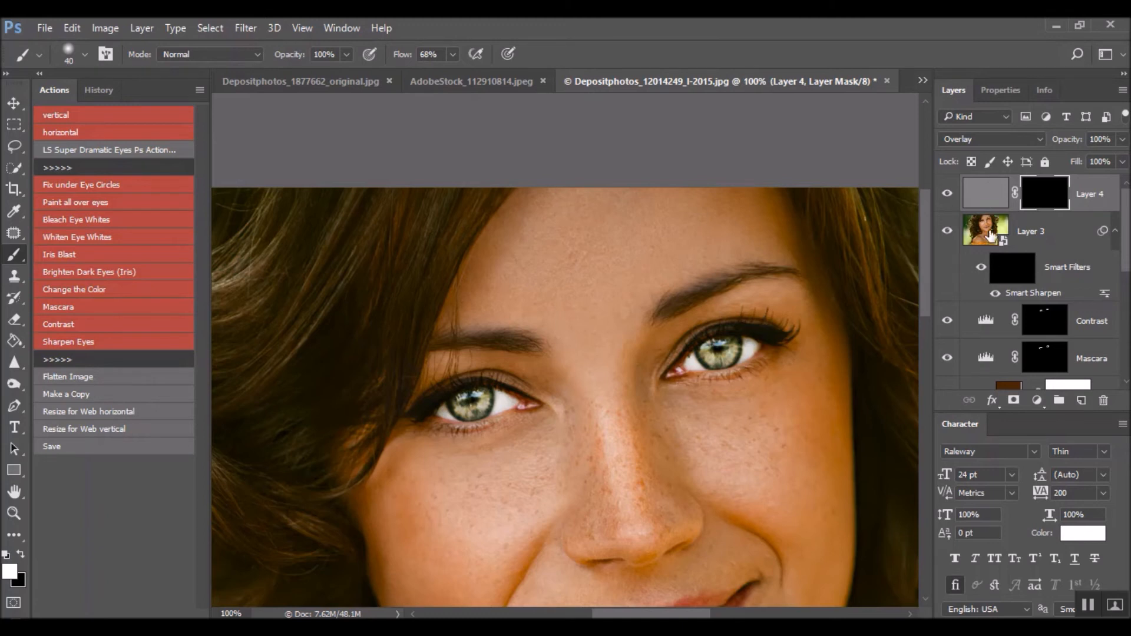
Paint Layer 3's Smart Filters mask white over both irises with a 20 px brush to sharpen them.
{"action": "key", "text": "ctrl+plus"}
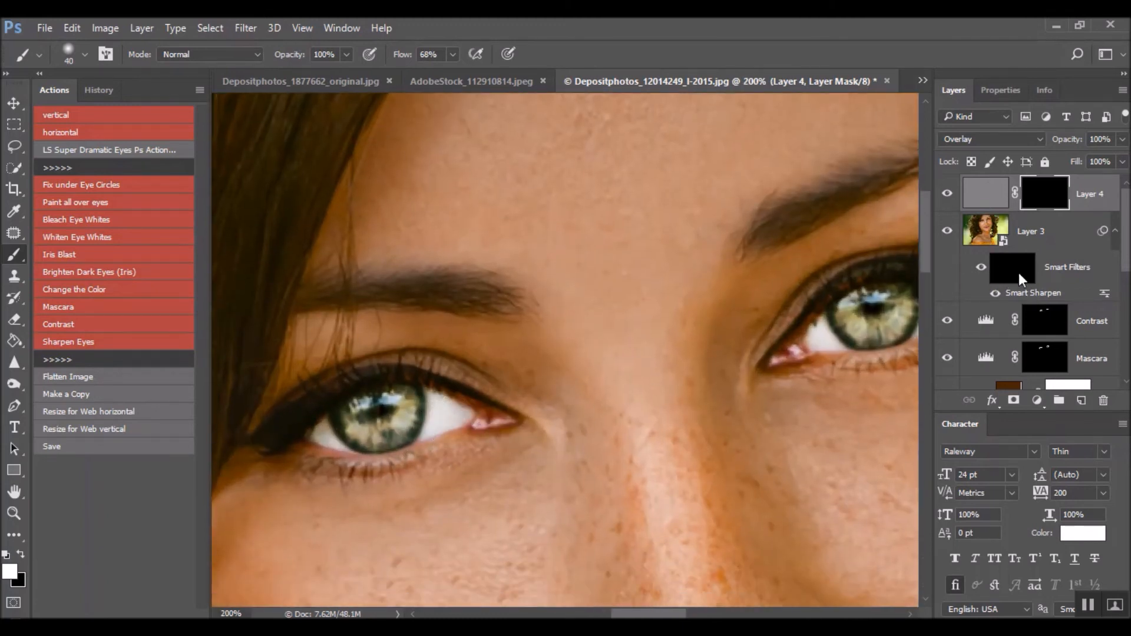
{"action": "left_click", "coordinate": [1020, 278]}
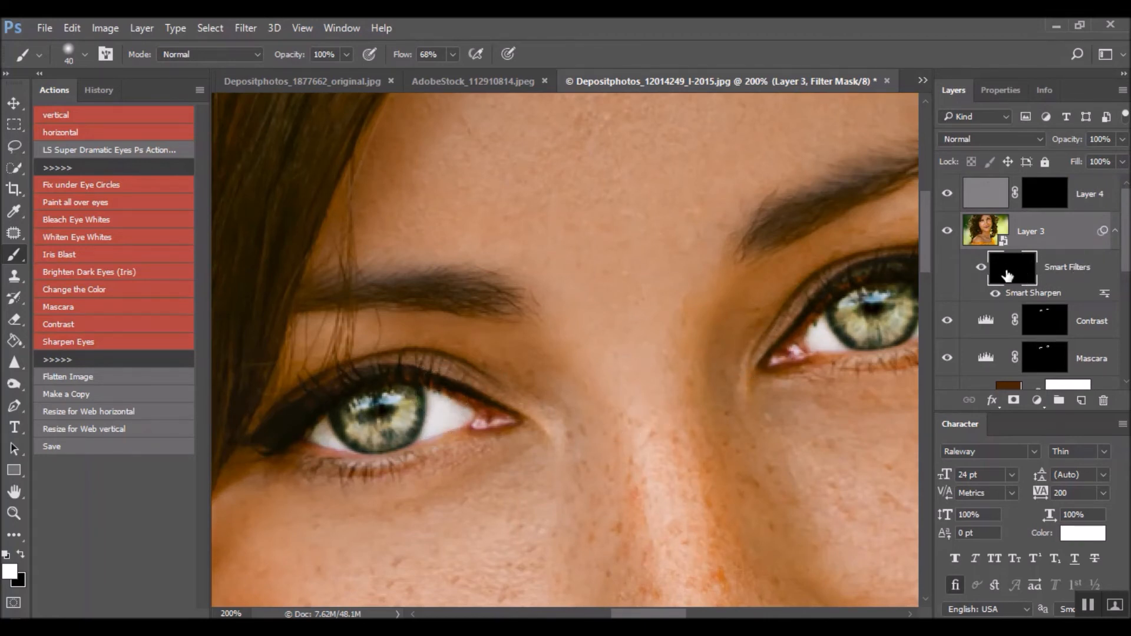
{"action": "key", "text": "bracketleft"}
{"action": "key", "text": "bracketleft"}
{"action": "mouse_move", "coordinate": [360, 416]}
{"action": "left_mouse_down"}
{"action": "mouse_move", "coordinate": [389, 430]}
{"action": "mouse_move", "coordinate": [405, 407]}
{"action": "mouse_move", "coordinate": [378, 401]}
{"action": "mouse_move", "coordinate": [399, 396]}
{"action": "mouse_move", "coordinate": [390, 430]}
{"action": "mouse_move", "coordinate": [405, 417]}
{"action": "mouse_move", "coordinate": [391, 446]}
{"action": "mouse_move", "coordinate": [345, 423]}
{"action": "left_mouse_up"}
{"action": "mouse_move", "coordinate": [872, 352]}
{"action": "left_mouse_down"}
{"action": "mouse_move", "coordinate": [870, 320]}
{"action": "mouse_move", "coordinate": [855, 315]}
{"action": "mouse_move", "coordinate": [862, 303]}
{"action": "mouse_move", "coordinate": [847, 311]}
{"action": "mouse_move", "coordinate": [866, 331]}
{"action": "mouse_move", "coordinate": [897, 326]}
{"action": "mouse_move", "coordinate": [900, 299]}
{"action": "mouse_move", "coordinate": [882, 302]}
{"action": "mouse_move", "coordinate": [900, 310]}
{"action": "mouse_move", "coordinate": [880, 297]}
{"action": "mouse_move", "coordinate": [903, 309]}
{"action": "left_mouse_up"}
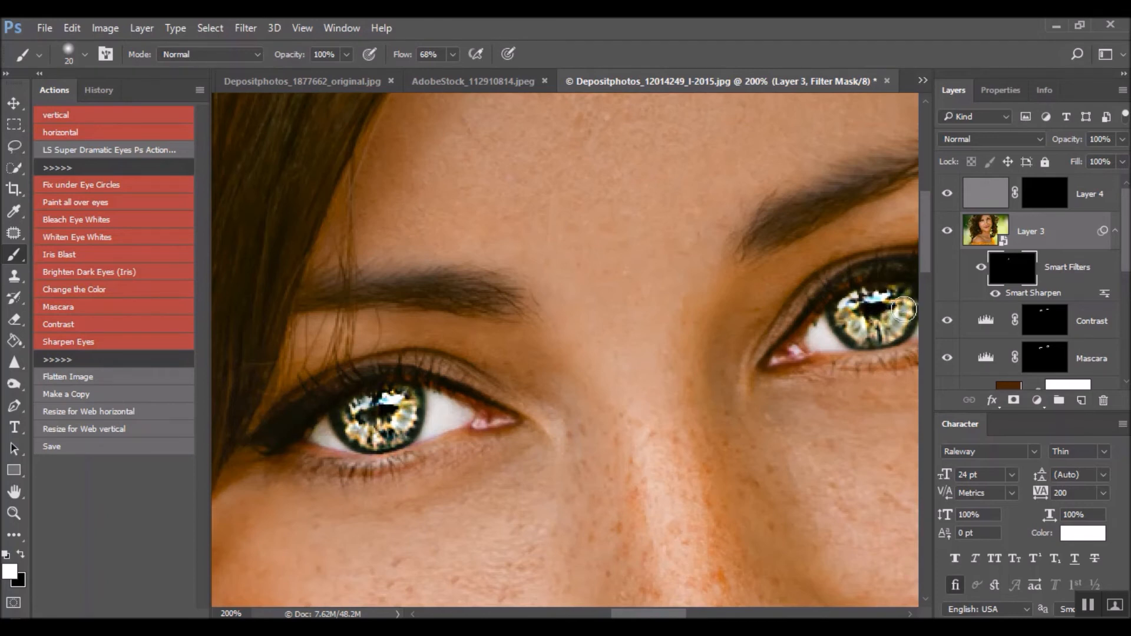
Lower Layer 3's opacity to 45% to soften the iris sharpening.
{"action": "key", "text": "ctrl+minus"}
{"action": "key", "text": "ctrl+minus"}
{"action": "key", "text": "ctrl+plus"}
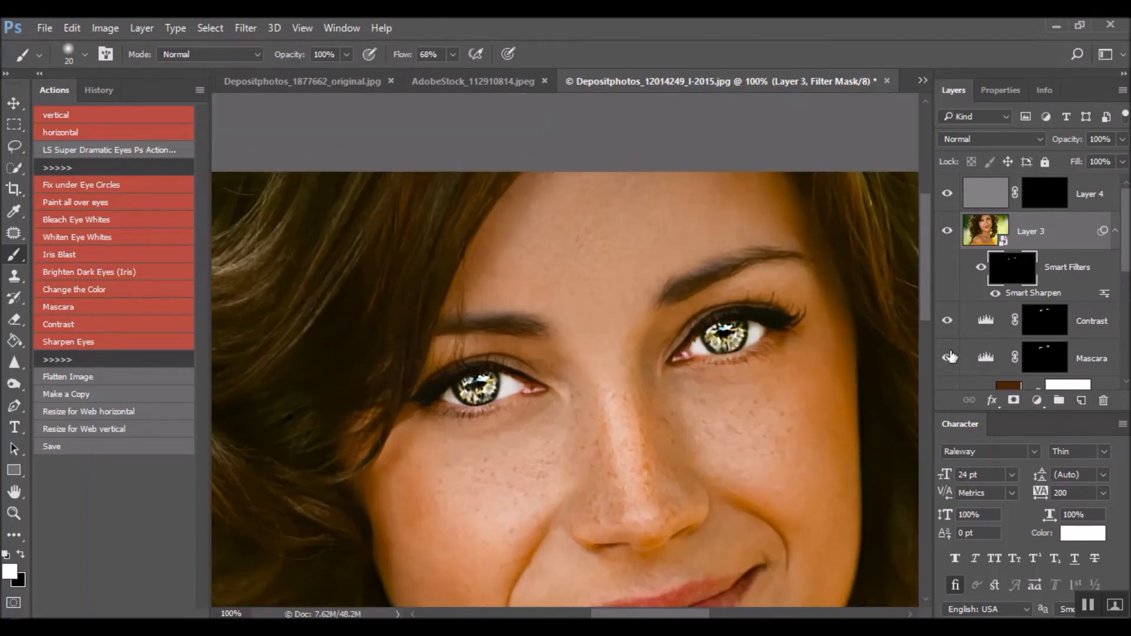
{"action": "left_click_drag", "start_coordinate": [1068, 142], "coordinate": [1040, 146]}
{"action": "left_click_drag", "start_coordinate": [1065, 134], "coordinate": [1057, 145]}
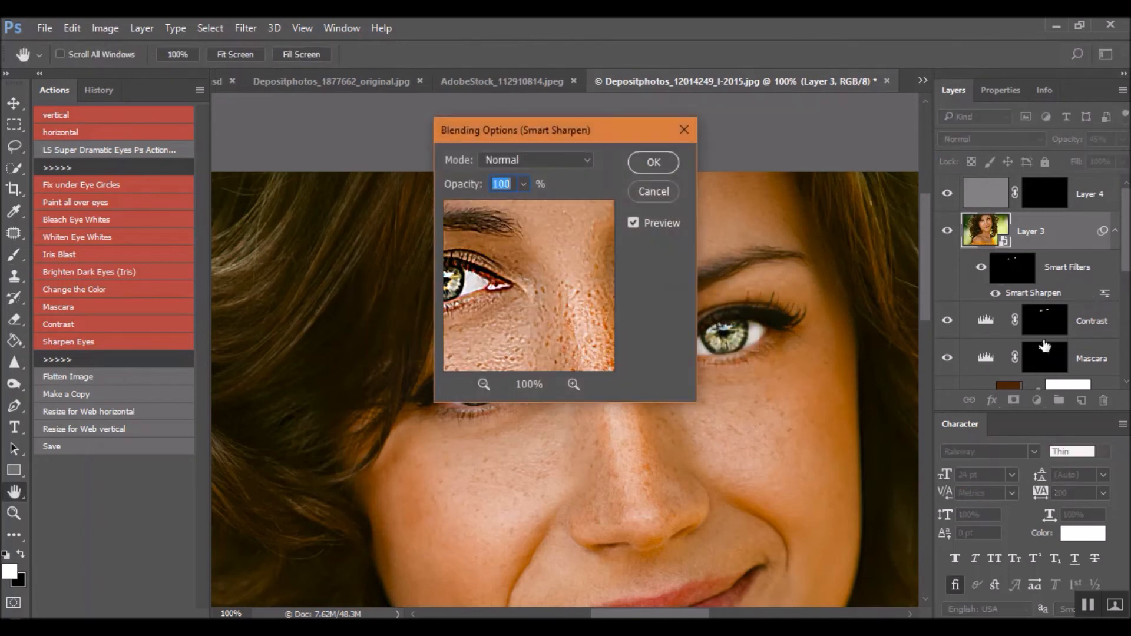
{"action": "left_click_drag", "start_coordinate": [519, 304], "coordinate": [598, 283]}
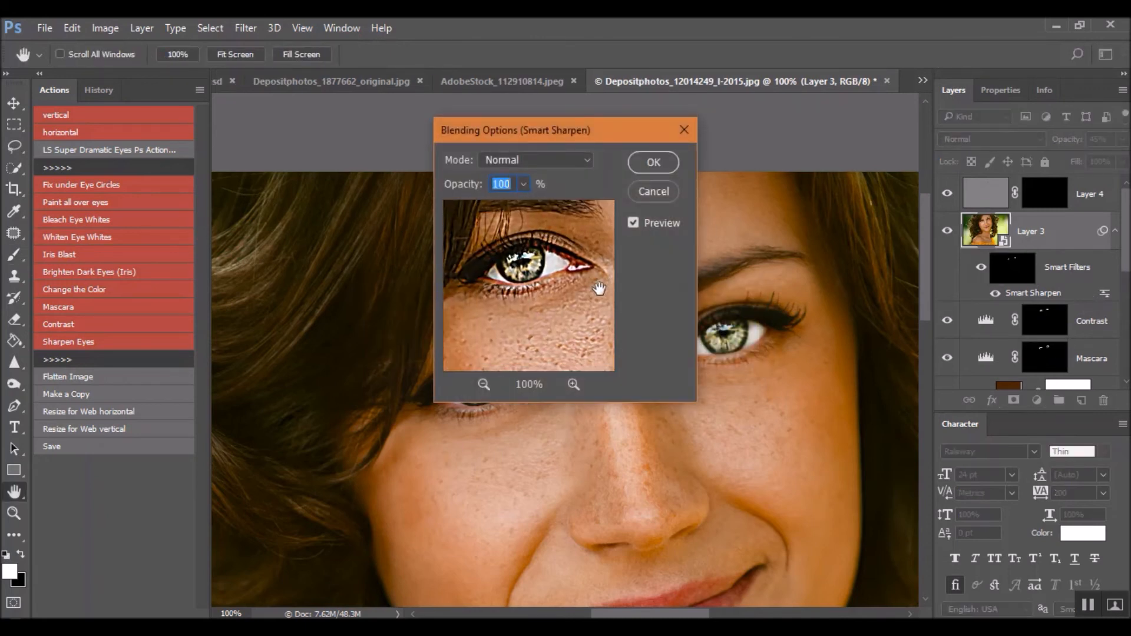
{"action": "left_click", "coordinate": [656, 197]}
{"action": "left_click", "coordinate": [1012, 279]}
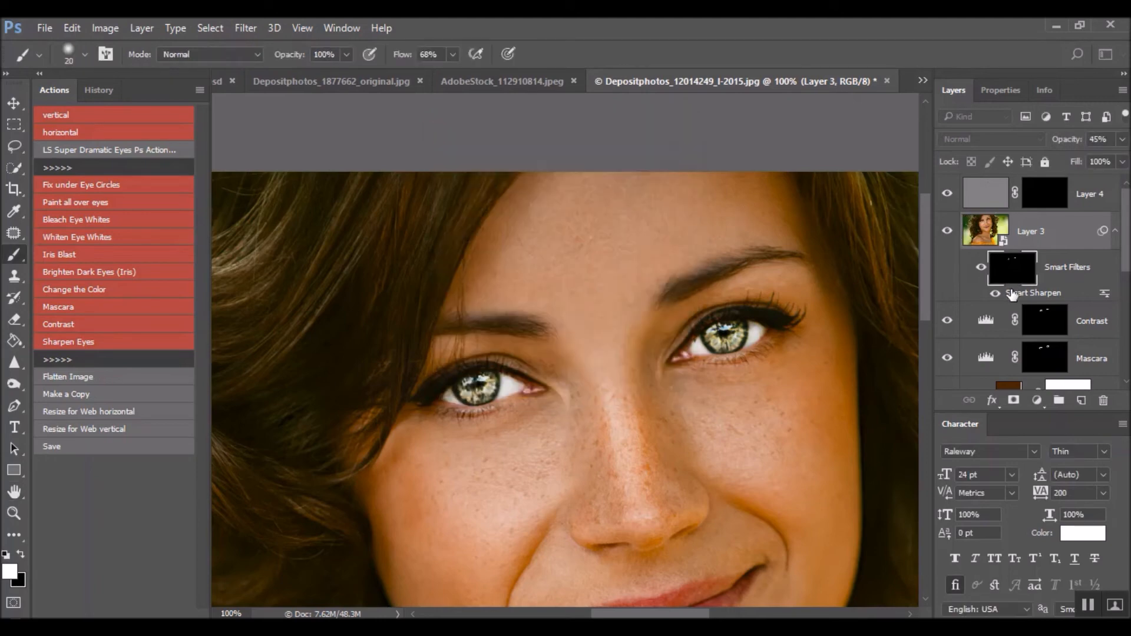
Reopen the Smart Sharpen filter on Layer 3 and set its amount to 245%.
{"action": "double_click", "coordinate": [1026, 296]}
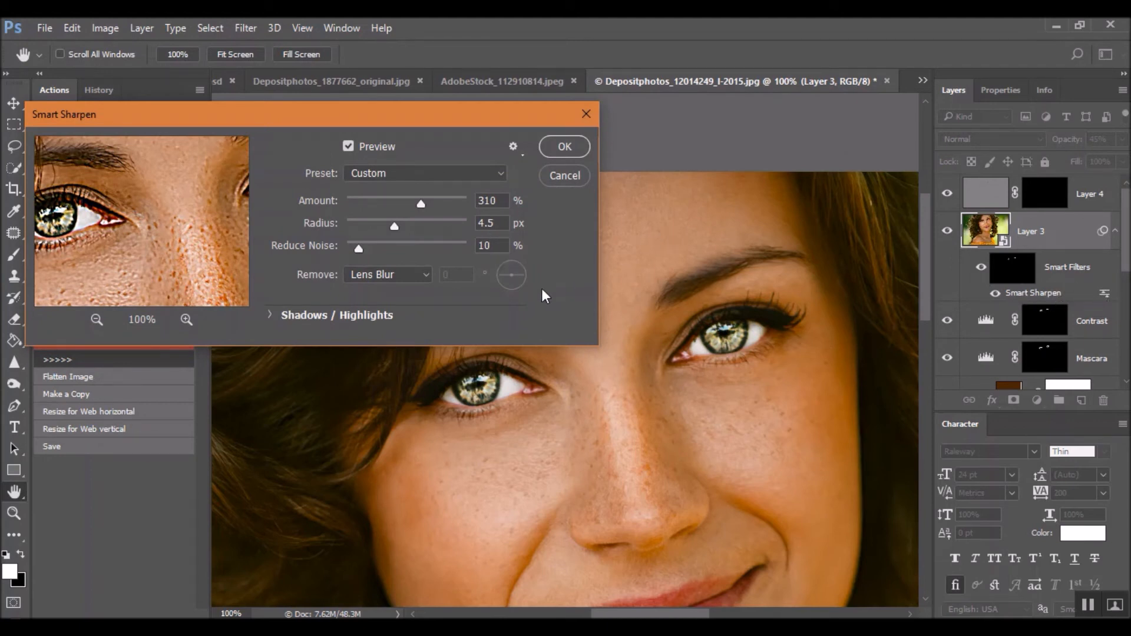
{"action": "left_click_drag", "start_coordinate": [176, 216], "coordinate": [248, 217]}
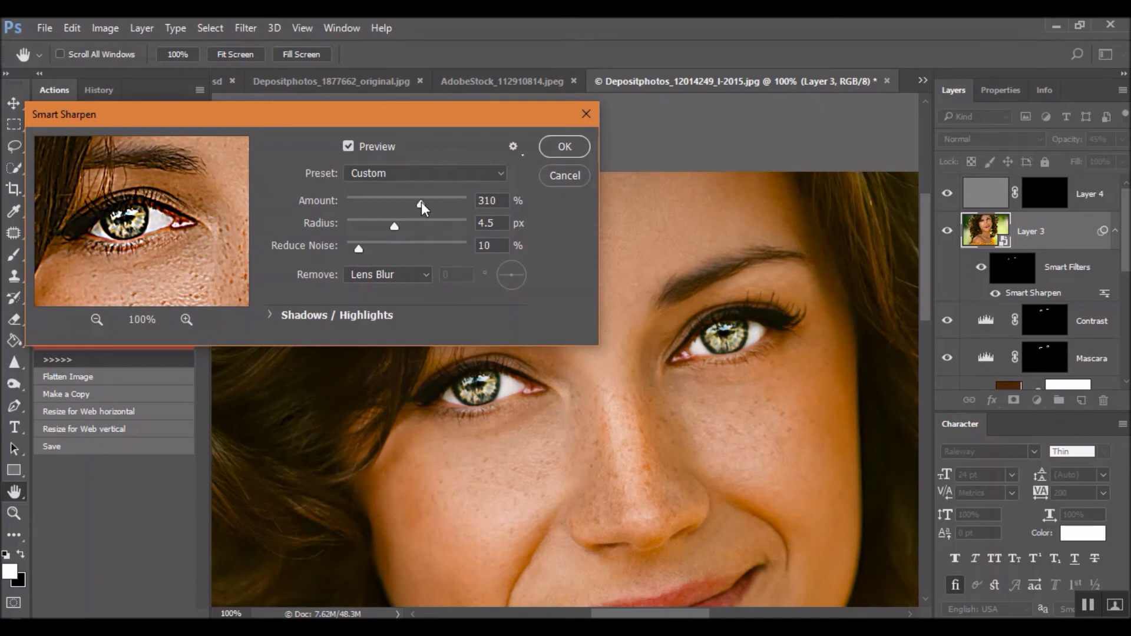
{"action": "mouse_move", "coordinate": [422, 203]}
{"action": "left_mouse_down"}
{"action": "mouse_move", "coordinate": [385, 206]}
{"action": "mouse_move", "coordinate": [408, 202]}
{"action": "left_mouse_up"}
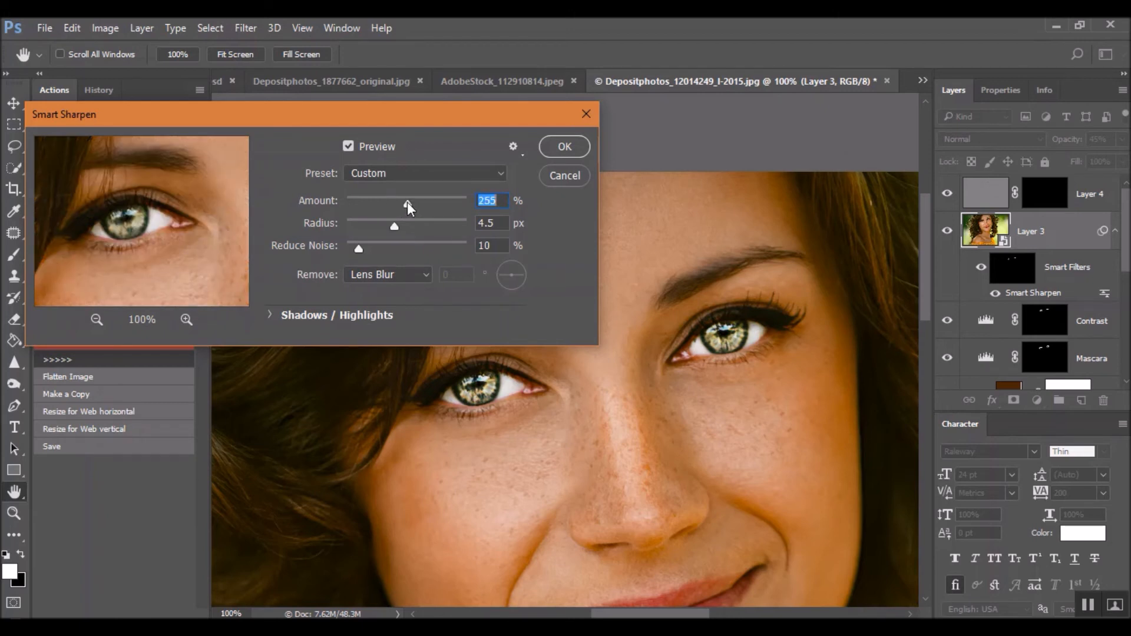
{"action": "left_click_drag", "start_coordinate": [405, 202], "coordinate": [357, 224]}
{"action": "key", "text": "Tab"}
Reduce the Smart Sharpen radius, compare the eye with the preview off, and apply the filter.
{"action": "left_click_drag", "start_coordinate": [353, 232], "coordinate": [406, 230]}
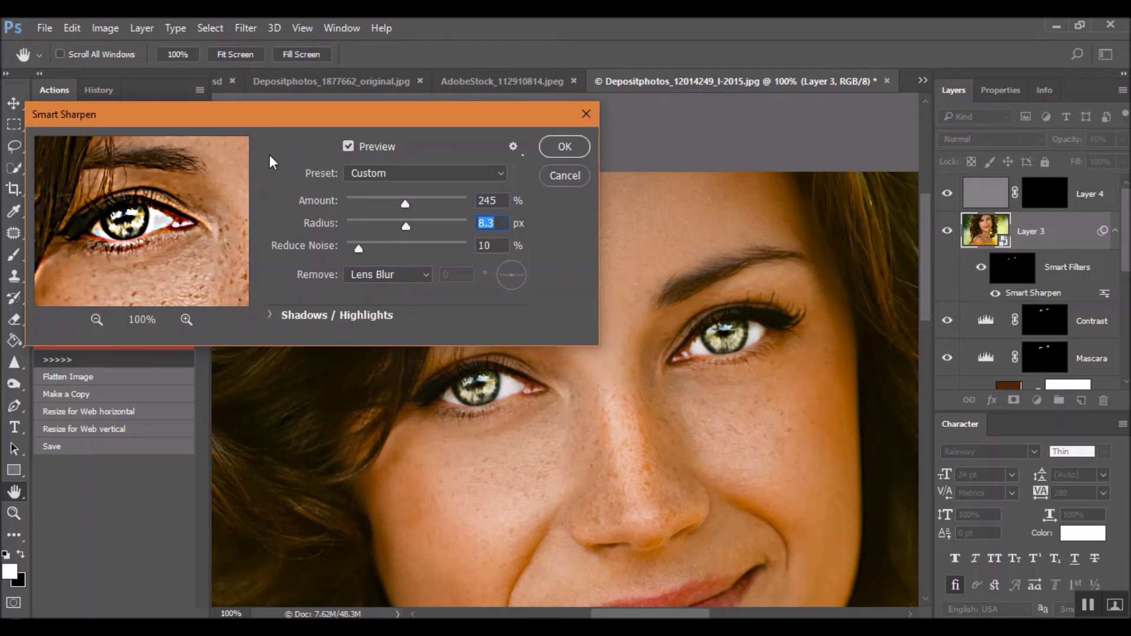
{"action": "left_click_drag", "start_coordinate": [411, 225], "coordinate": [380, 225]}
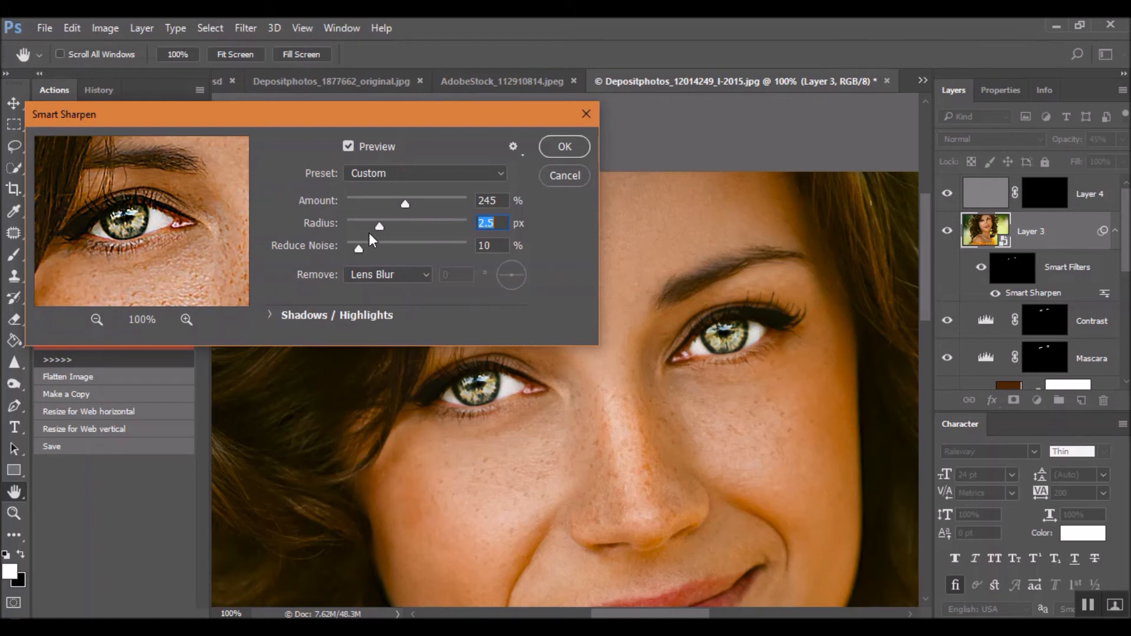
{"action": "mouse_move", "coordinate": [379, 227]}
{"action": "left_mouse_down"}
{"action": "mouse_move", "coordinate": [369, 228]}
{"action": "mouse_move", "coordinate": [379, 226]}
{"action": "left_mouse_up"}
{"action": "left_click_drag", "start_coordinate": [386, 225], "coordinate": [372, 226]}
{"action": "left_click", "coordinate": [349, 147]}
{"action": "left_click", "coordinate": [566, 145]}
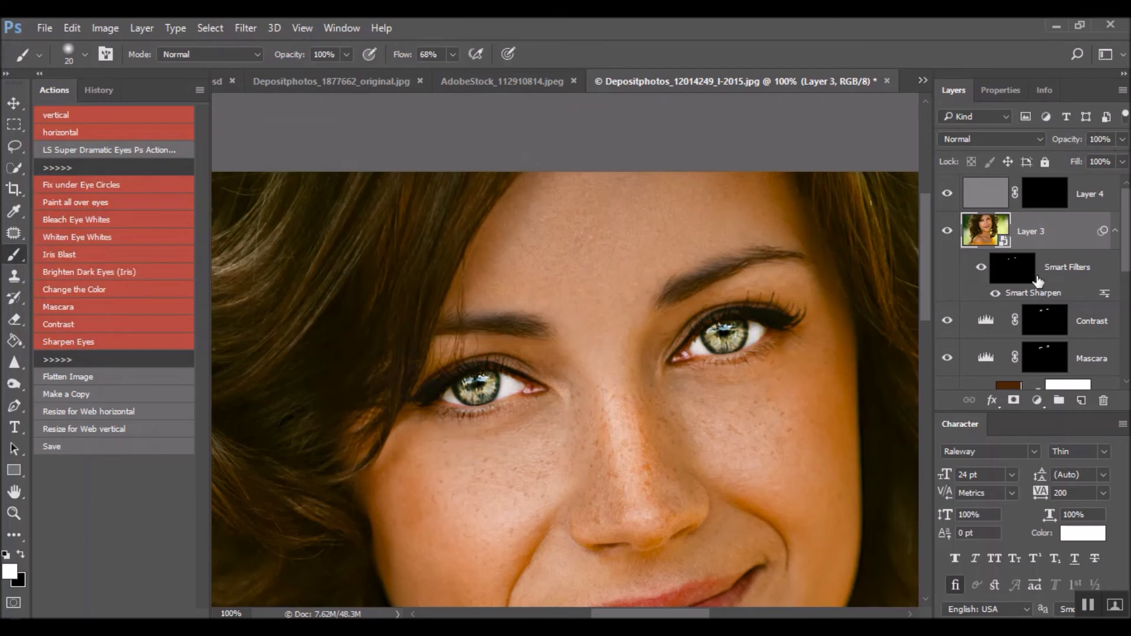
Hide Layer 3 and paint Layer 4's mask white over both irises and upper lashes with a 35 px brush.
{"action": "left_click", "coordinate": [950, 231]}
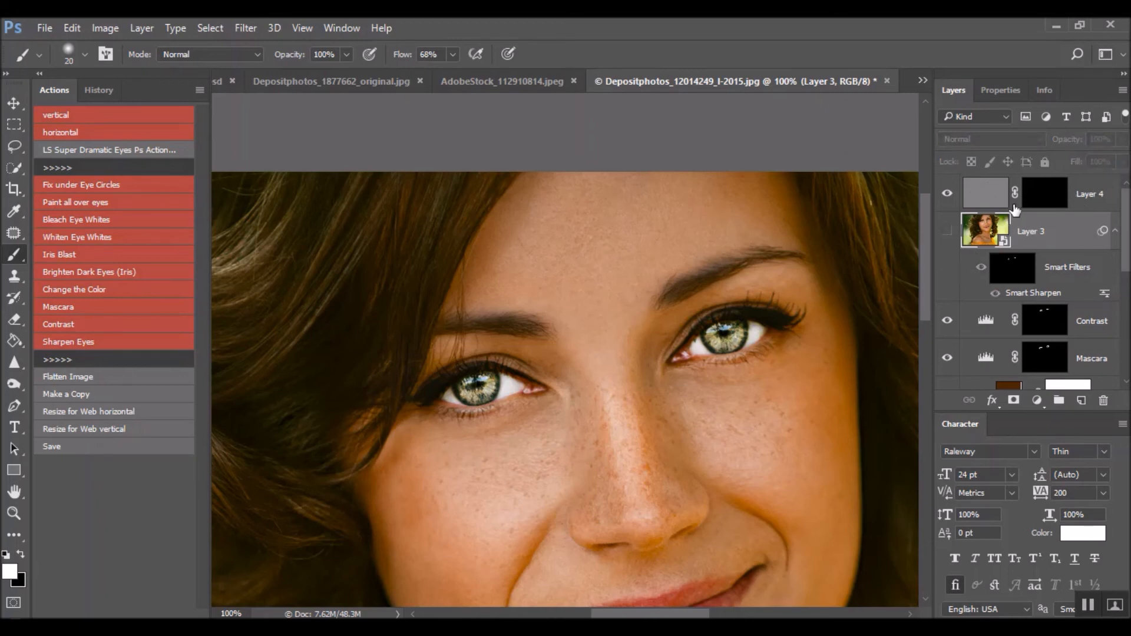
{"action": "left_click", "coordinate": [1054, 190]}
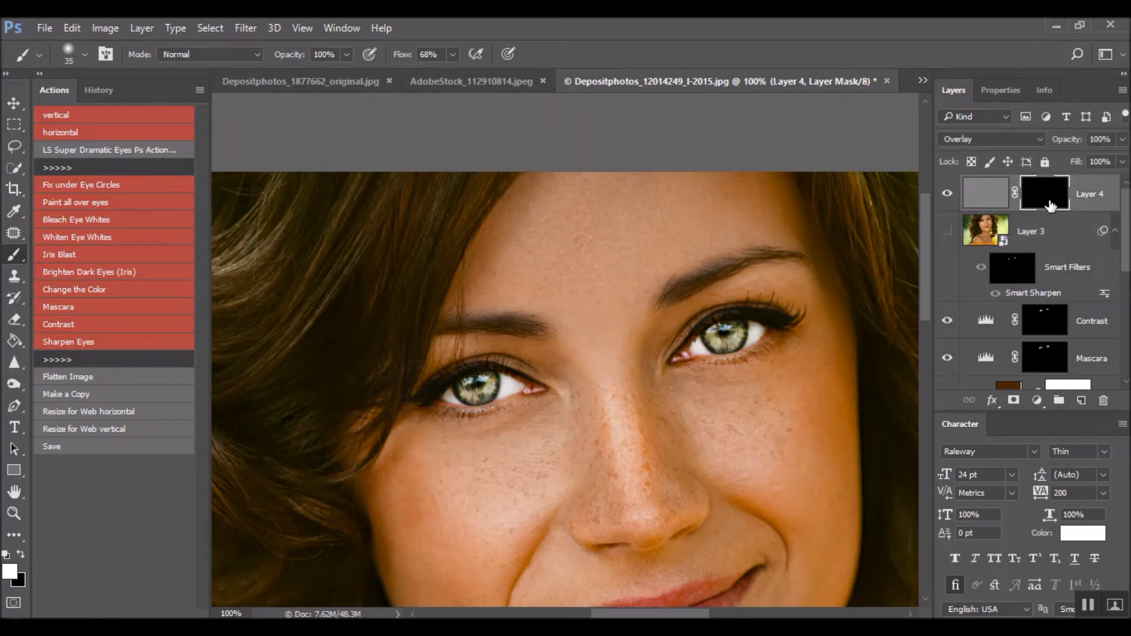
{"action": "key", "text": "bracketright"}
{"action": "left_click", "coordinate": [723, 339]}
{"action": "mouse_move", "coordinate": [480, 379]}
{"action": "left_mouse_down"}
{"action": "mouse_move", "coordinate": [480, 398]}
{"action": "mouse_move", "coordinate": [486, 386]}
{"action": "mouse_move", "coordinate": [469, 391]}
{"action": "mouse_move", "coordinate": [479, 387]}
{"action": "left_mouse_up"}
{"action": "mouse_move", "coordinate": [734, 316]}
{"action": "left_mouse_down"}
{"action": "mouse_move", "coordinate": [793, 310]}
{"action": "mouse_move", "coordinate": [748, 304]}
{"action": "left_mouse_up"}
{"action": "mouse_move", "coordinate": [442, 367]}
{"action": "left_mouse_down"}
{"action": "mouse_move", "coordinate": [410, 403]}
{"action": "mouse_move", "coordinate": [542, 356]}
{"action": "left_mouse_up"}
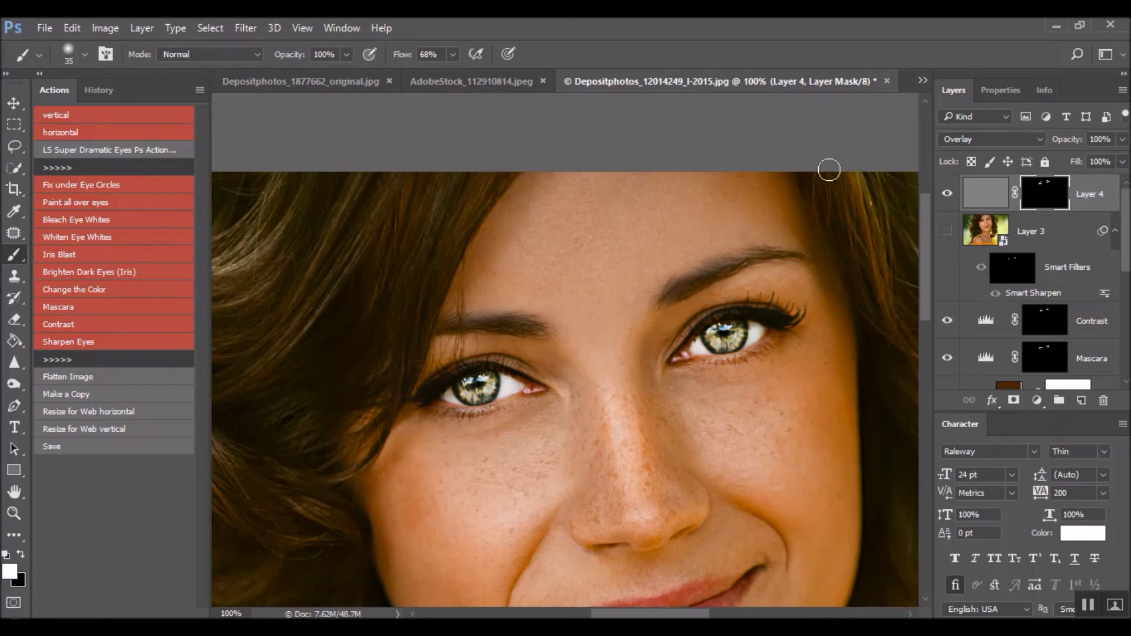
Hide Layer 4, show Layer 3 again, and set Layer 3's opacity to 75%.
{"action": "left_click", "coordinate": [947, 195]}
{"action": "left_click", "coordinate": [947, 231]}
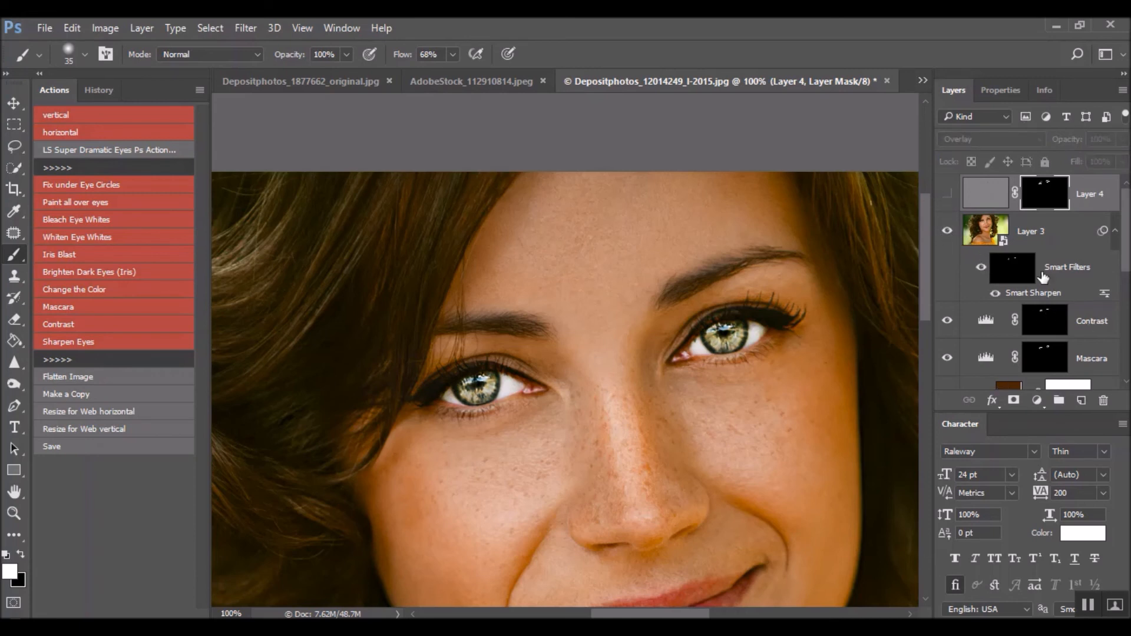
{"action": "left_click", "coordinate": [1042, 228]}
{"action": "left_click_drag", "start_coordinate": [1065, 143], "coordinate": [1042, 142]}
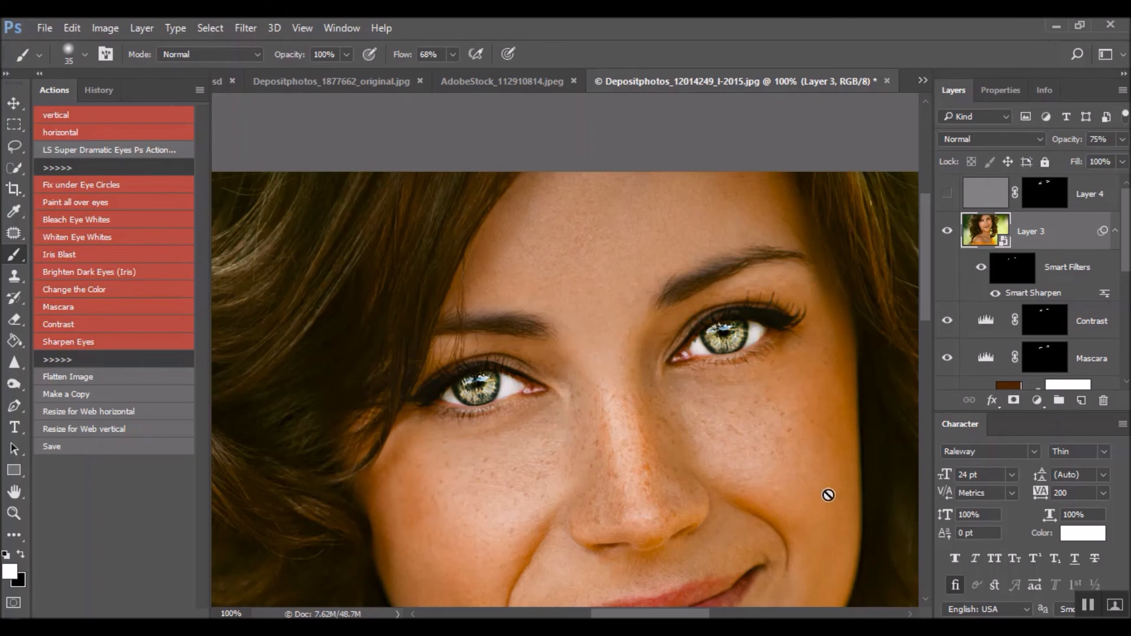
{"action": "key", "text": "ctrl+minus"}
{"action": "key", "text": "ctrl+minus"}
{"action": "key", "text": "ctrl+minus"}
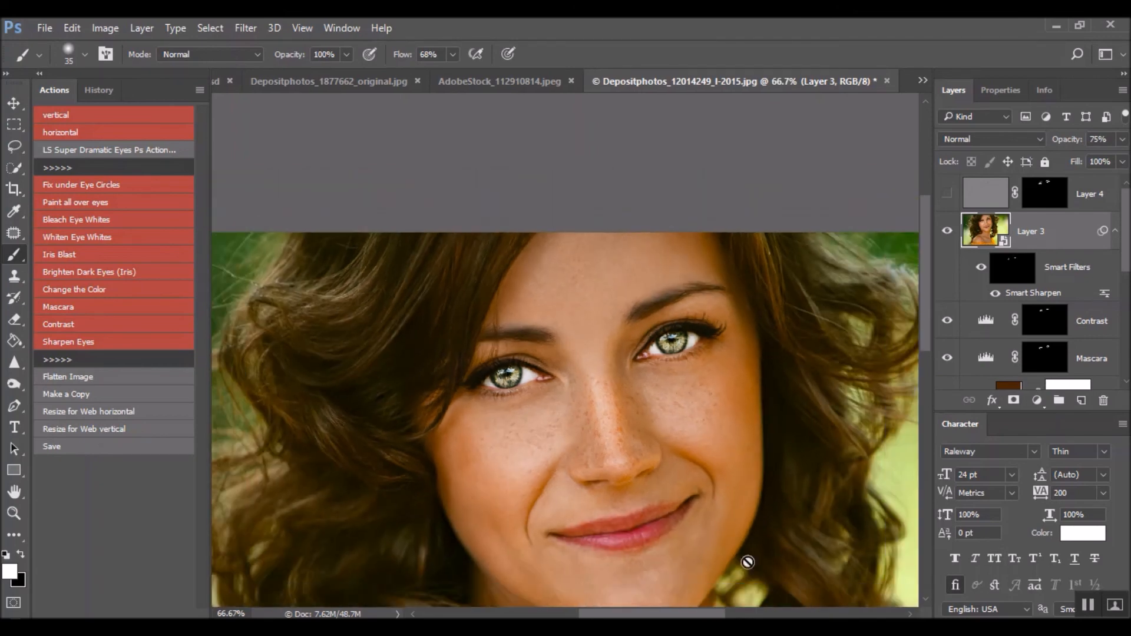
{"action": "key", "text": "ctrl+plus"}
{"action": "key", "text": "ctrl+minus"}
{"action": "key", "text": "ctrl+plus"}
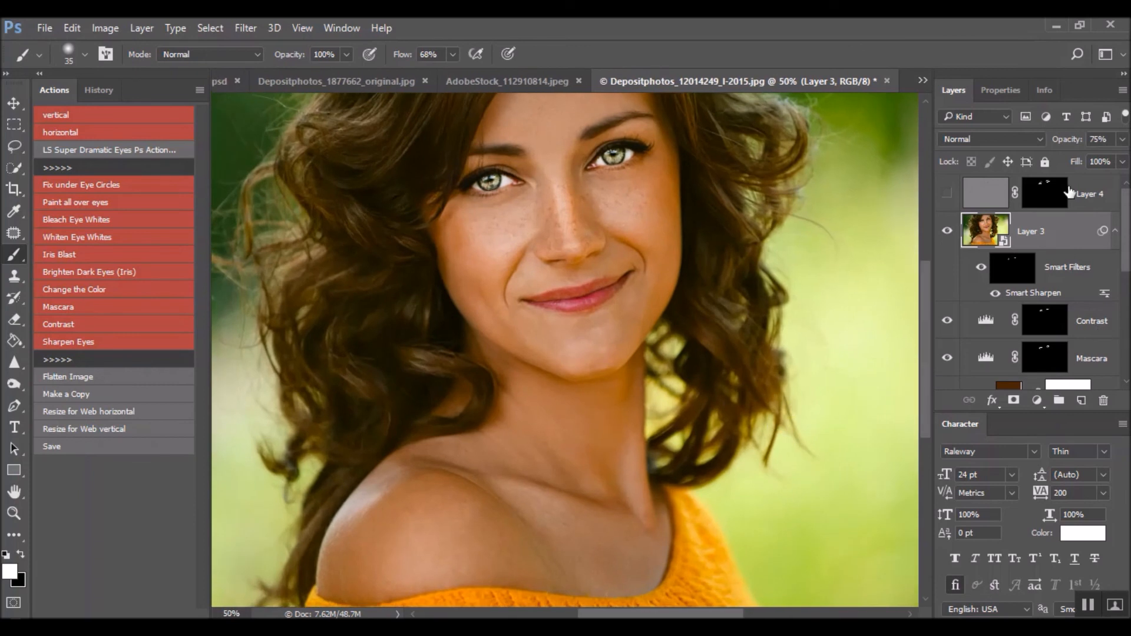
{"action": "left_click", "coordinate": [1097, 195]}
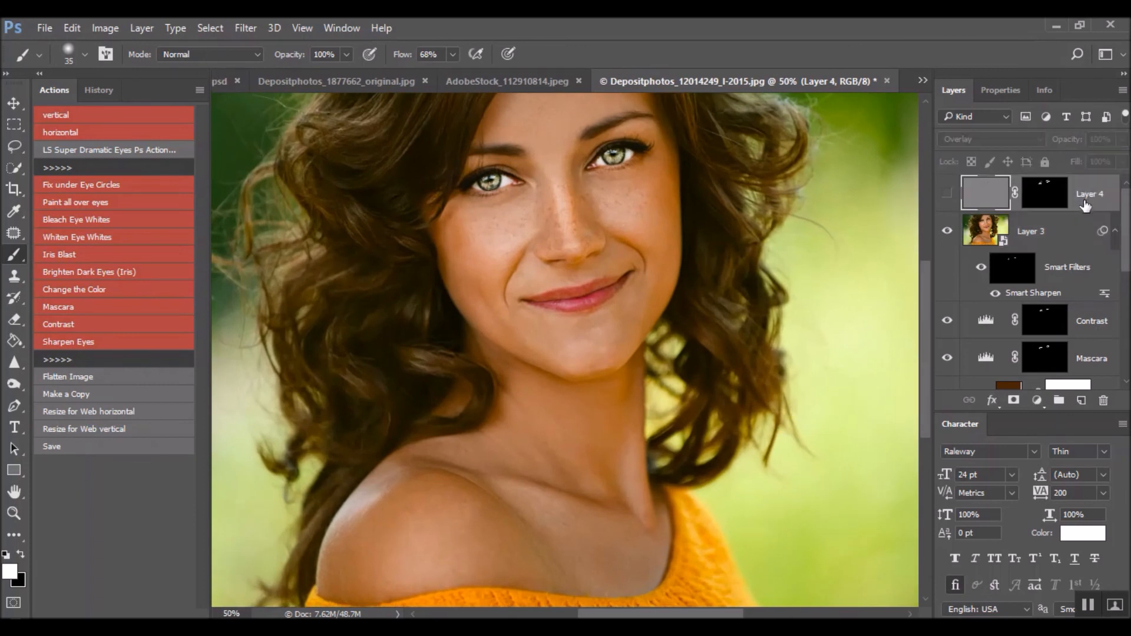
{"action": "scroll", "coordinate": [1082, 207], "scroll_direction": "down", "scroll_amount": 3}
{"action": "scroll", "coordinate": [1084, 213], "scroll_direction": "down", "scroll_amount": 1}
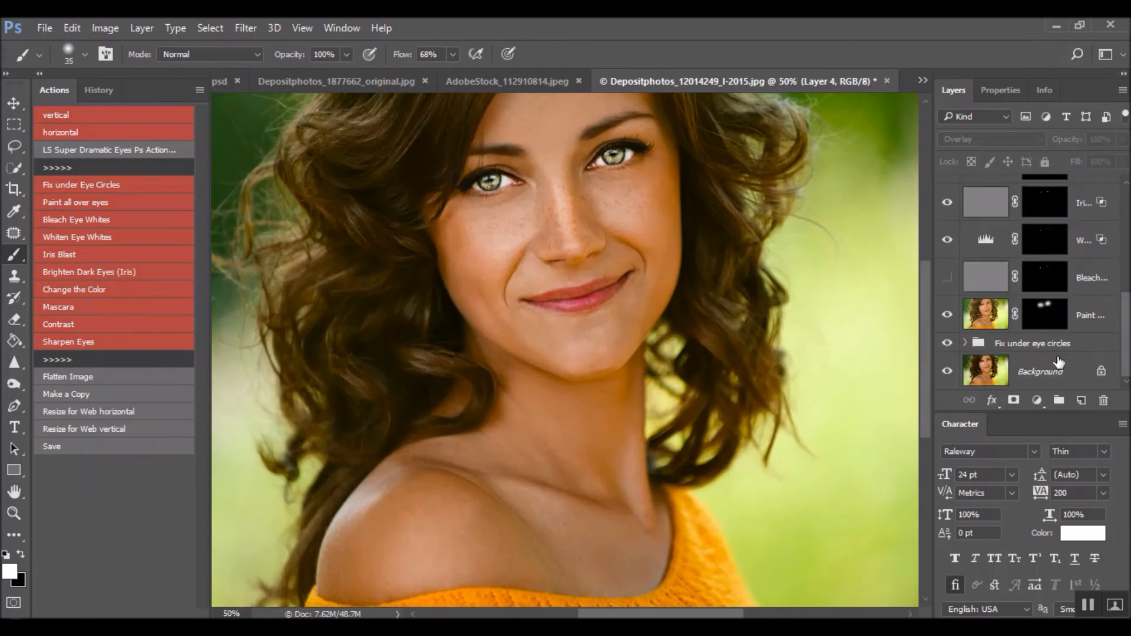
{"action": "left_click_drag", "start_coordinate": [1087, 323], "coordinate": [884, 330]}
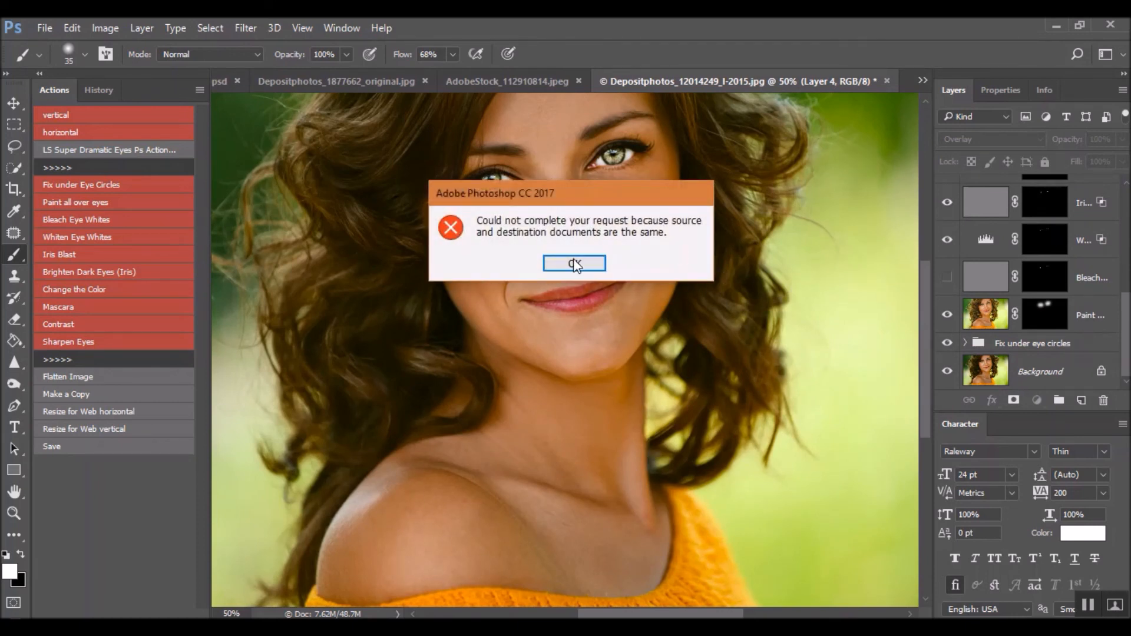
{"action": "left_click", "coordinate": [604, 259]}
{"action": "scroll", "coordinate": [1111, 183], "scroll_direction": "up", "scroll_amount": 4}
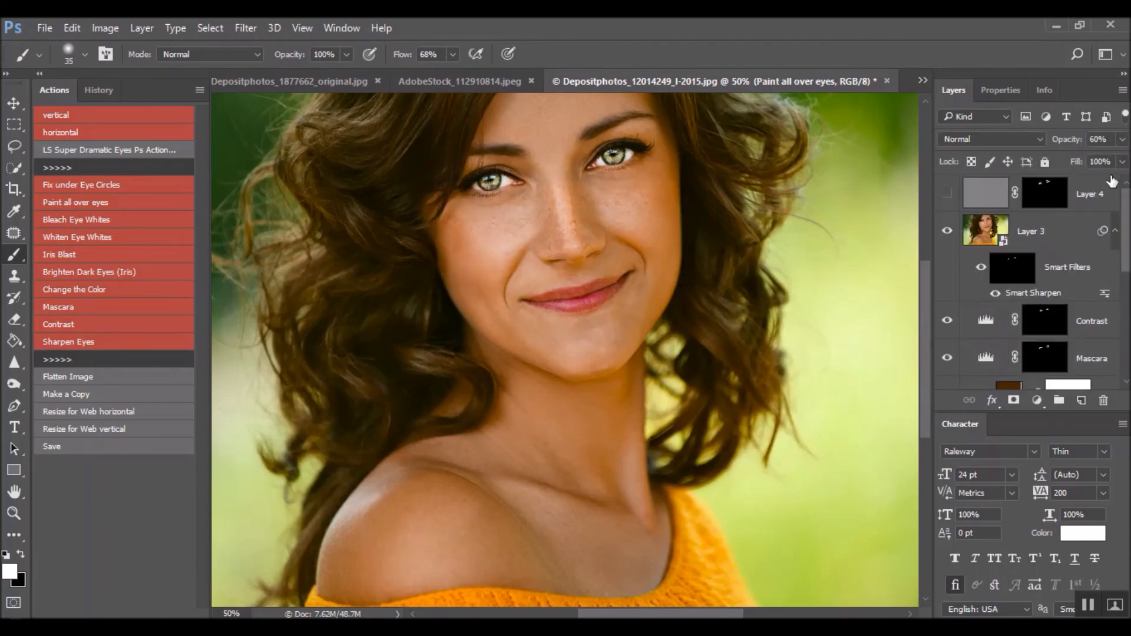
Group all layers from Layer 4 down to the Fix under eye circles group and name the new group "Complete Eyes".
{"action": "left_click", "coordinate": [1086, 194]}
{"action": "scroll", "coordinate": [1060, 250], "scroll_direction": "down", "scroll_amount": 3}
{"action": "scroll", "coordinate": [1058, 259], "scroll_direction": "down", "scroll_amount": 2}
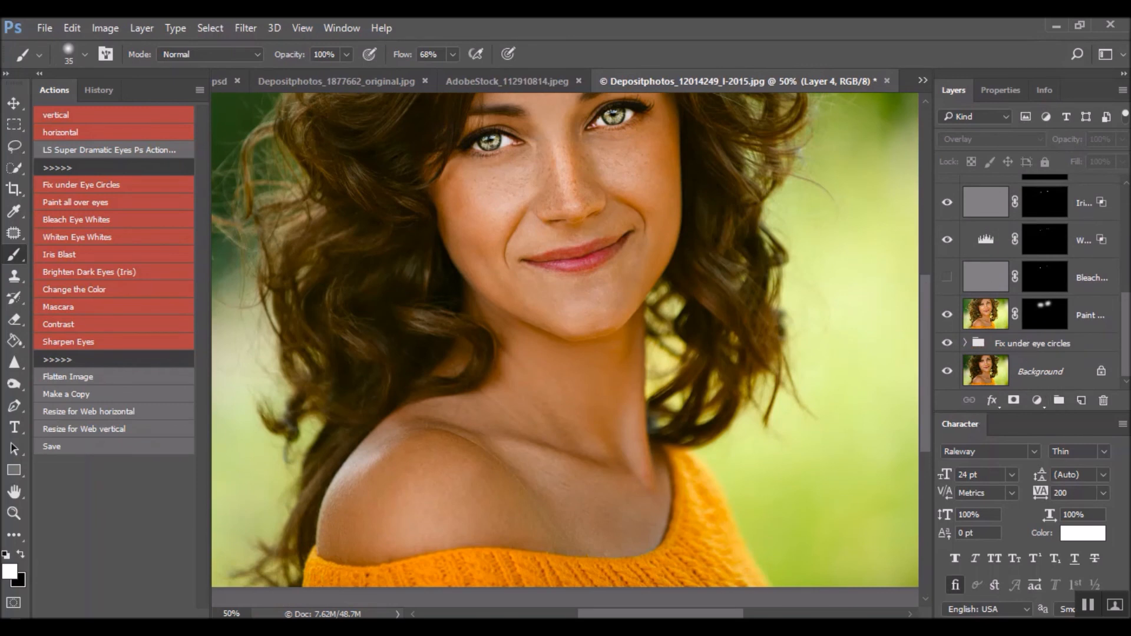
{"action": "left_click", "coordinate": [1049, 364]}
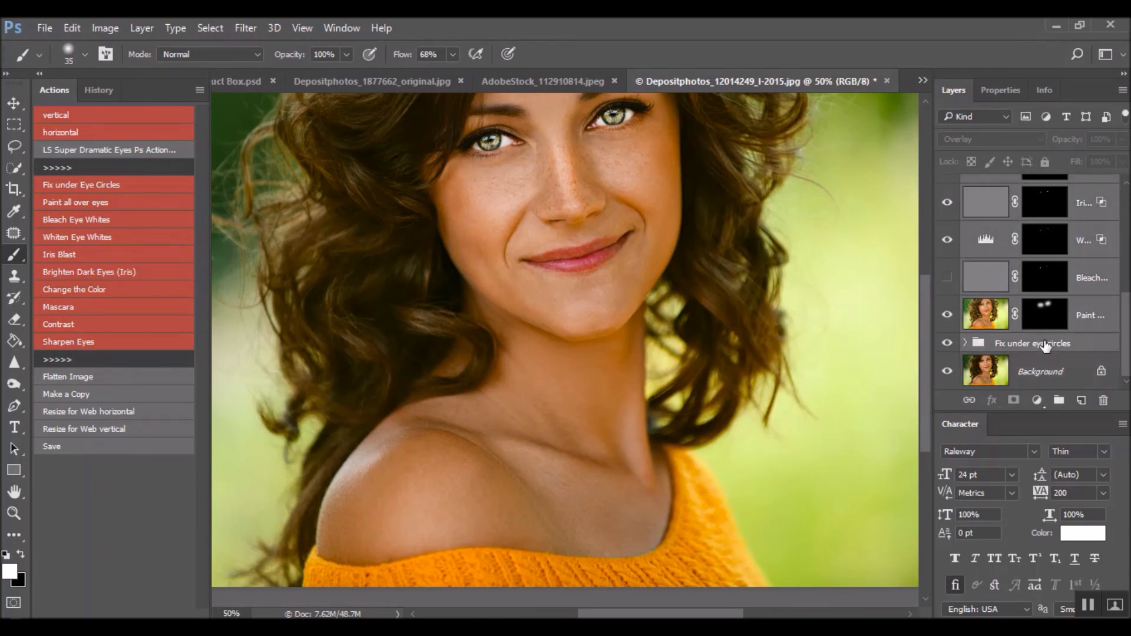
{"action": "left_click", "coordinate": [1058, 400]}
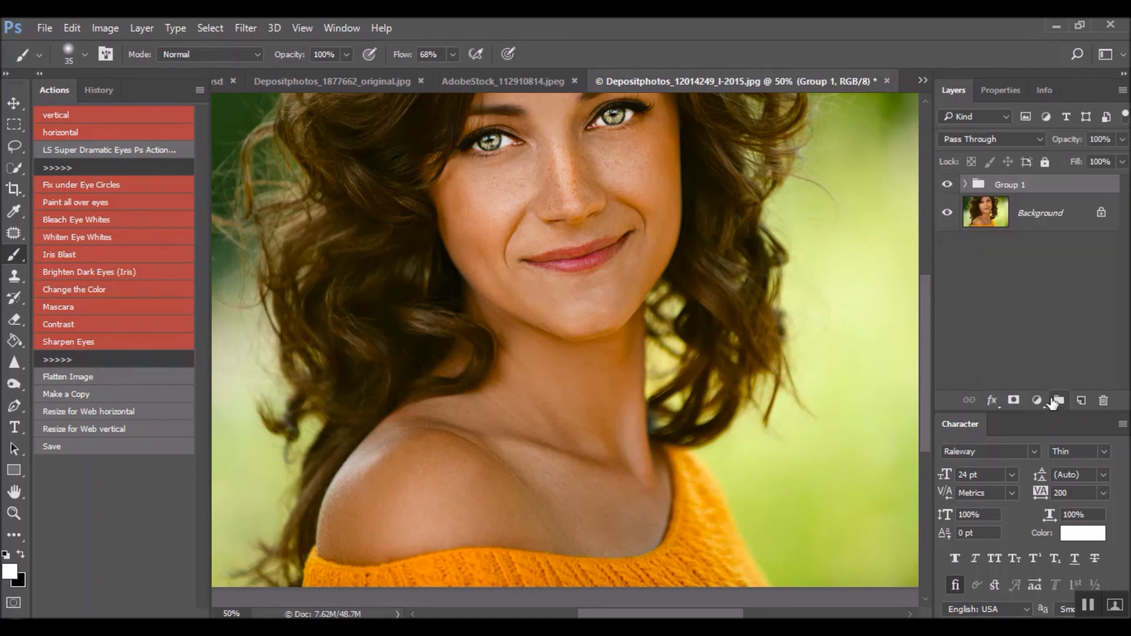
{"action": "scroll", "coordinate": [886, 313], "scroll_direction": "up", "scroll_amount": 3}
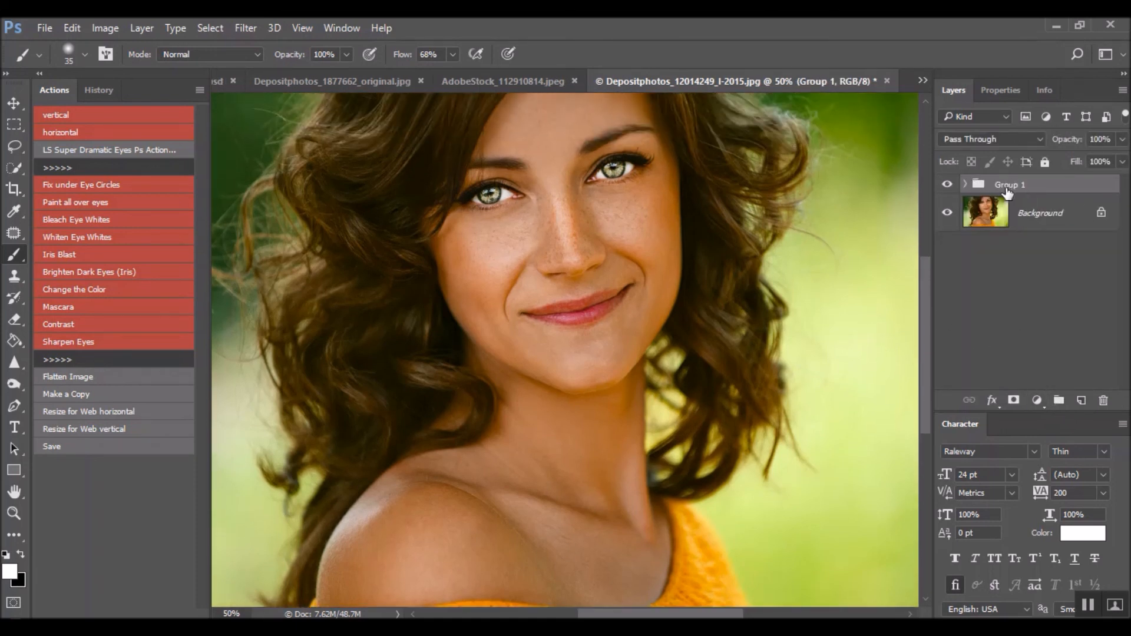
{"action": "double_click", "coordinate": [1011, 185]}
{"action": "type", "text": "Complete Eyes"}
{"action": "key", "text": "Return"}
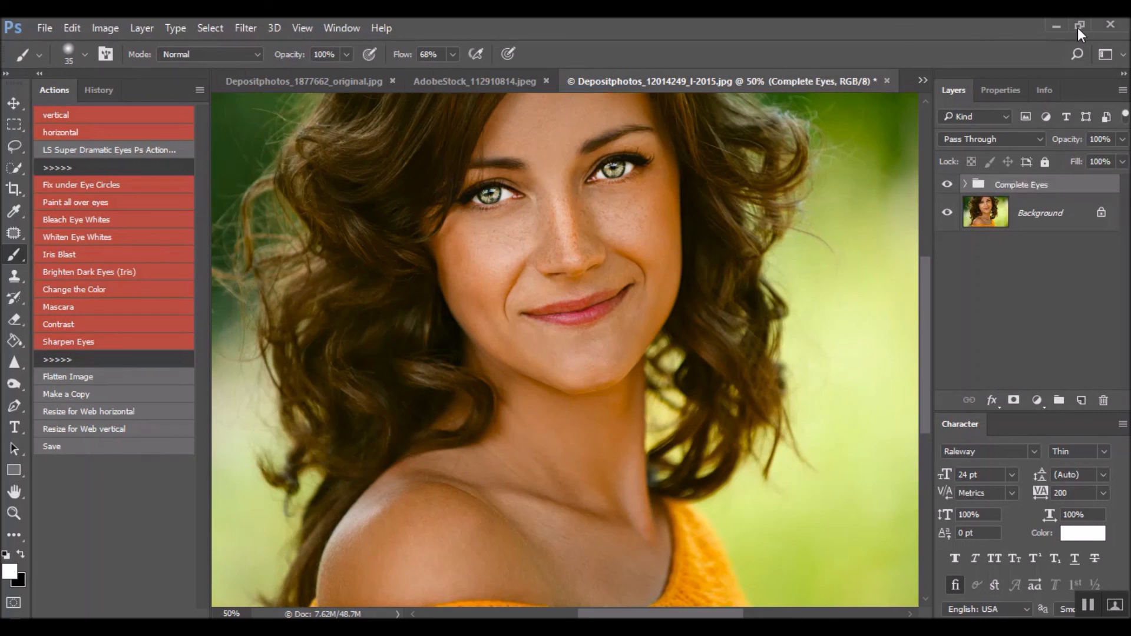
Compare the portrait before and after the retouch by repeatedly hiding and showing the Complete Eyes group.
{"action": "left_click", "coordinate": [948, 186]}
{"action": "left_click", "coordinate": [948, 185]}
{"action": "scroll", "coordinate": [429, 359], "scroll_direction": "up", "scroll_amount": 1}
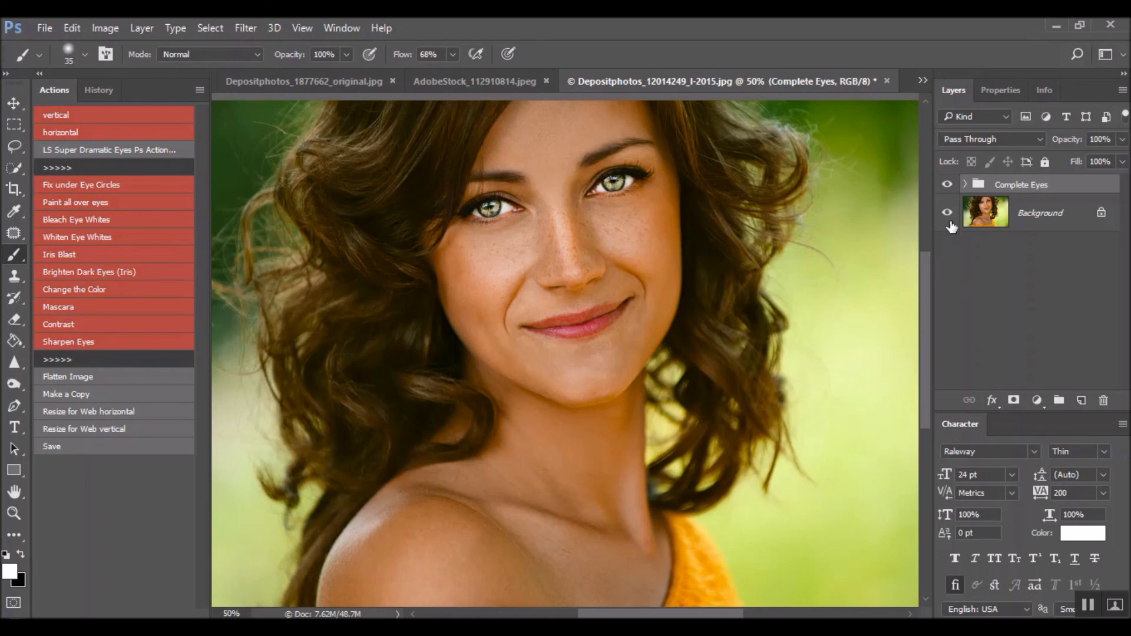
{"action": "left_click", "coordinate": [950, 185]}
{"action": "left_click", "coordinate": [951, 185]}
{"action": "left_click", "coordinate": [953, 189]}
{"action": "left_click", "coordinate": [951, 186]}
{"action": "left_click", "coordinate": [950, 186]}
{"action": "left_click", "coordinate": [951, 187]}
Set the Complete Eyes group's opacity to 60% and compare the portrait with the group hidden and shown.
{"action": "left_click_drag", "start_coordinate": [1068, 145], "coordinate": [1038, 157]}
{"action": "left_click", "coordinate": [947, 184]}
{"action": "left_click", "coordinate": [947, 184]}
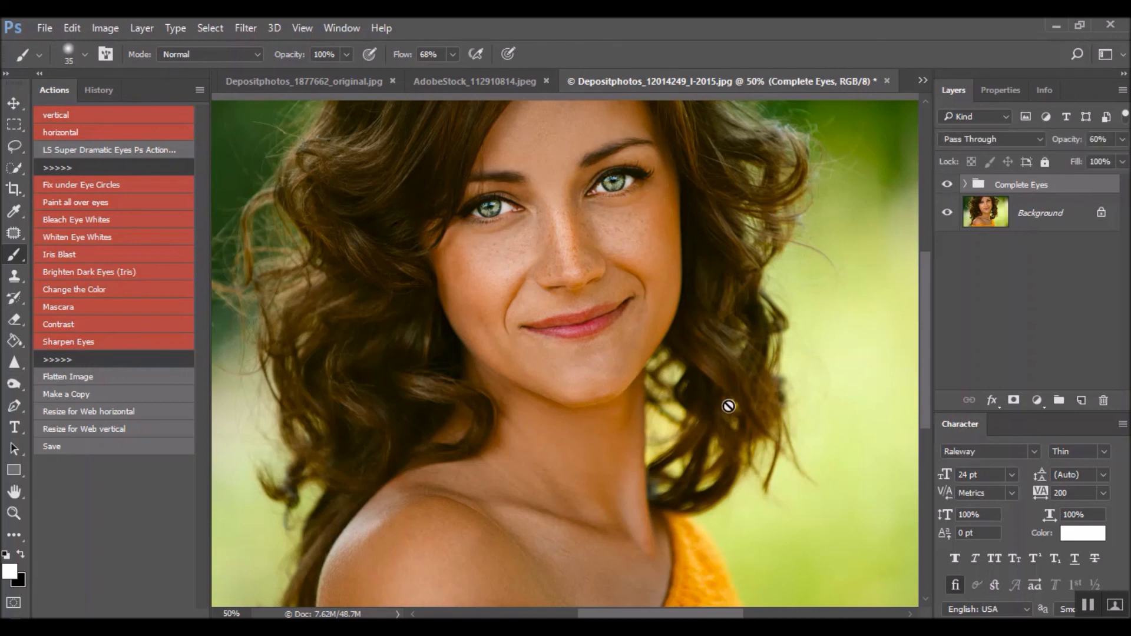
{"action": "scroll", "coordinate": [730, 397], "scroll_direction": "up", "scroll_amount": 2}
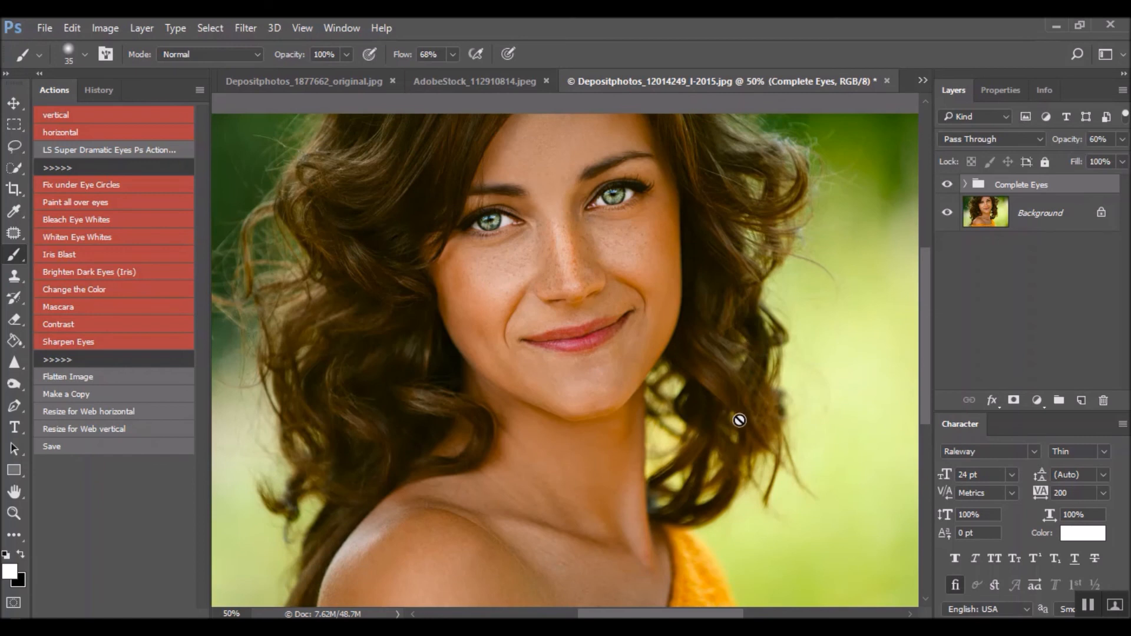